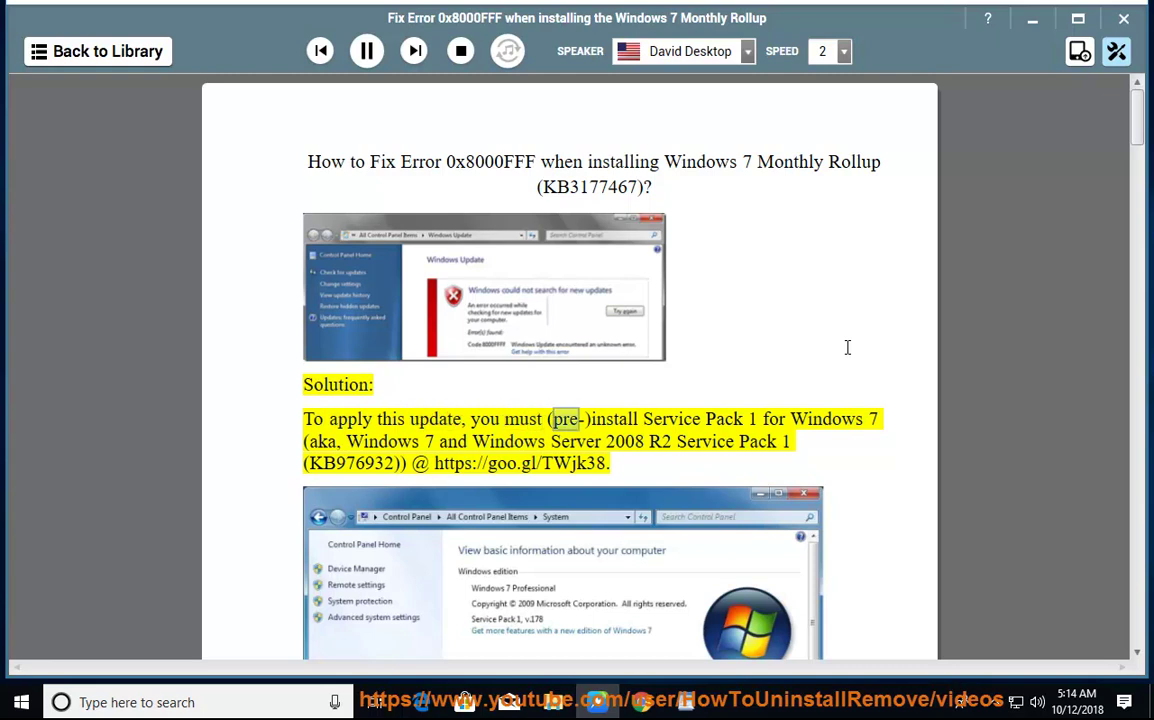
# Step: Scroll along while the fix guide is read aloud through its Solution paragraph
pyautogui.scroll(-1, 845, 350)
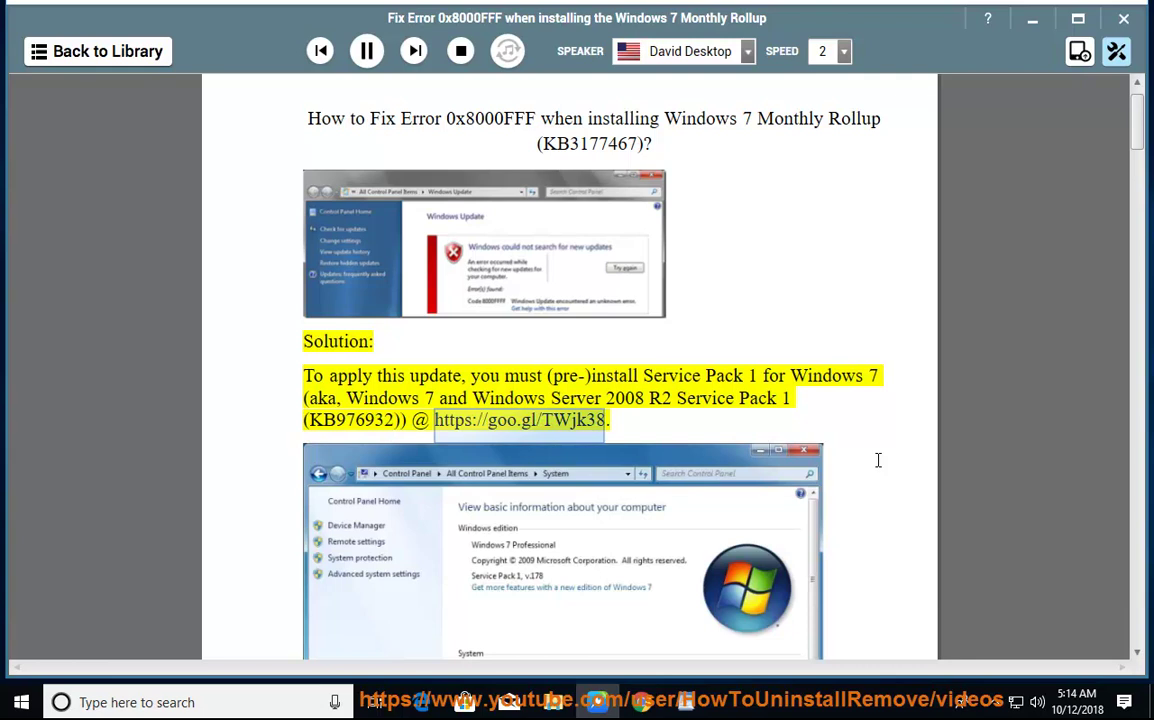
pyautogui.scroll(-1, 907, 442)
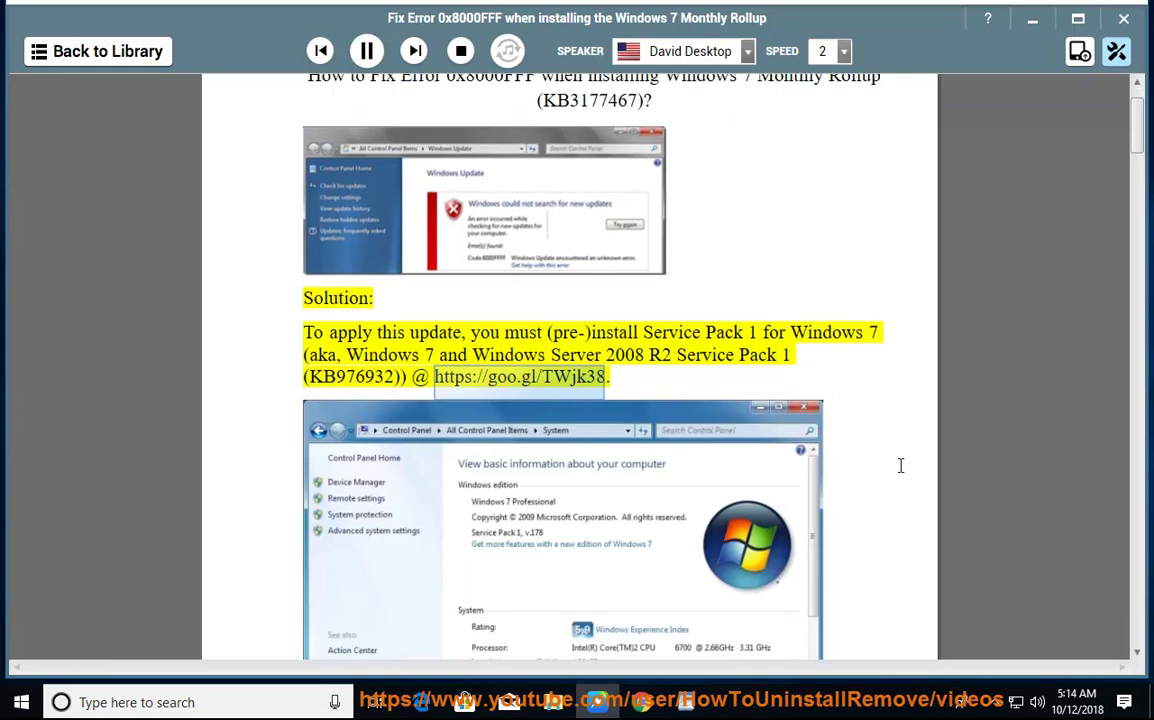
pyautogui.scroll(-2, 899, 466)
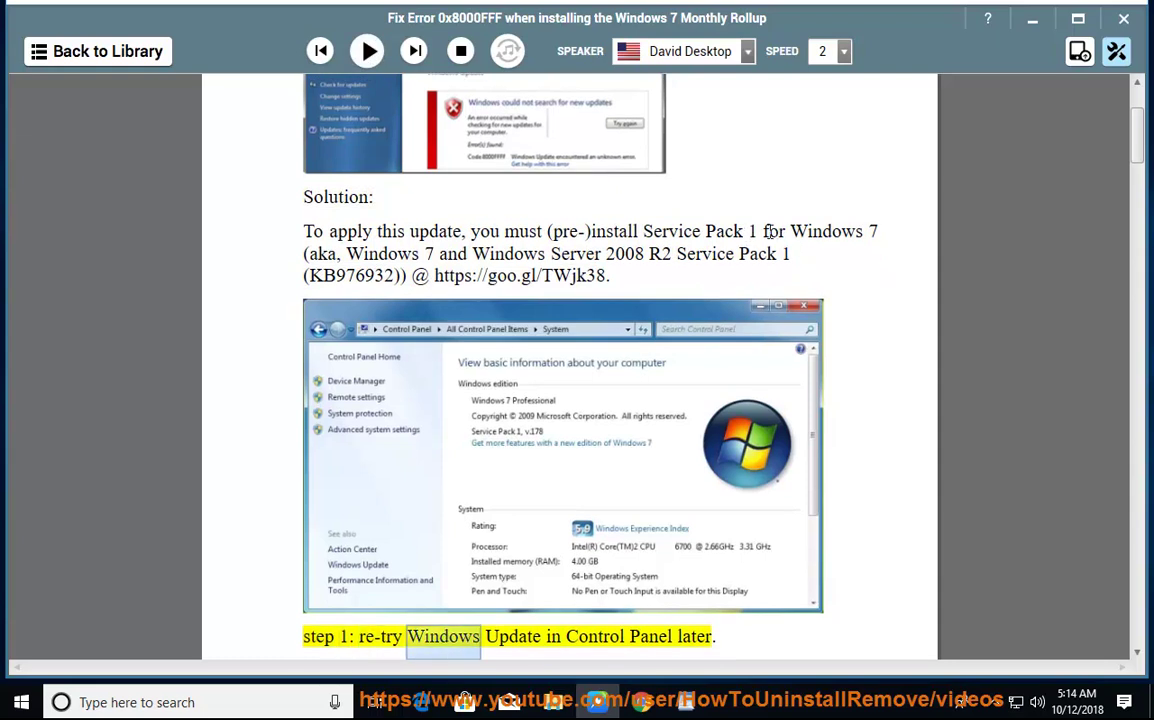
# Step: Highlight 'Service Pack 1' and check this computer's service pack in System Properties, then close it
pyautogui.moveTo(784, 212); pyautogui.dragTo(640, 212)
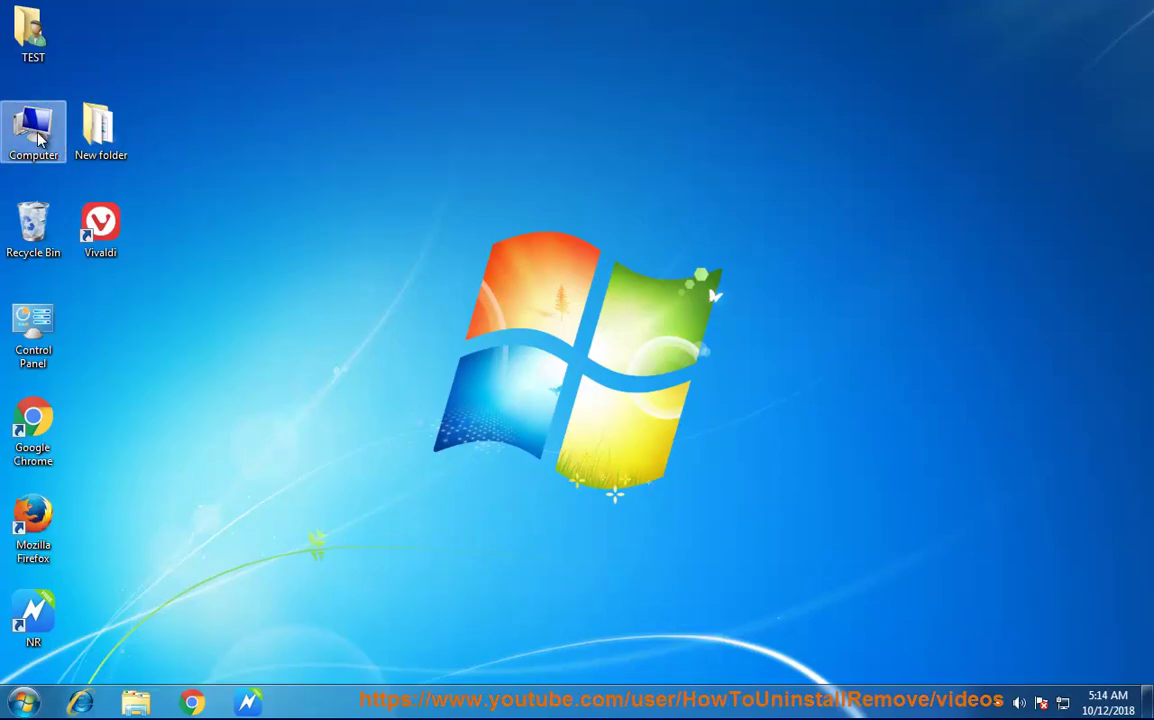
pyautogui.rightClick(37, 131)
pyautogui.click(156, 310)
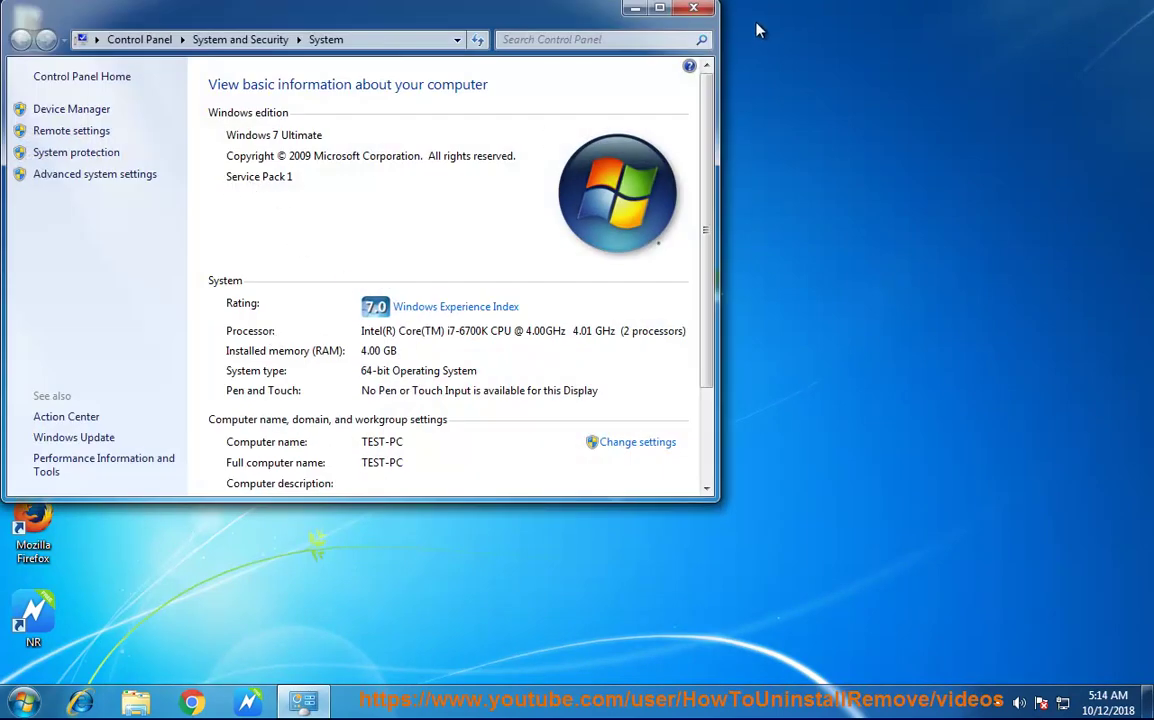
pyautogui.click(708, 8)
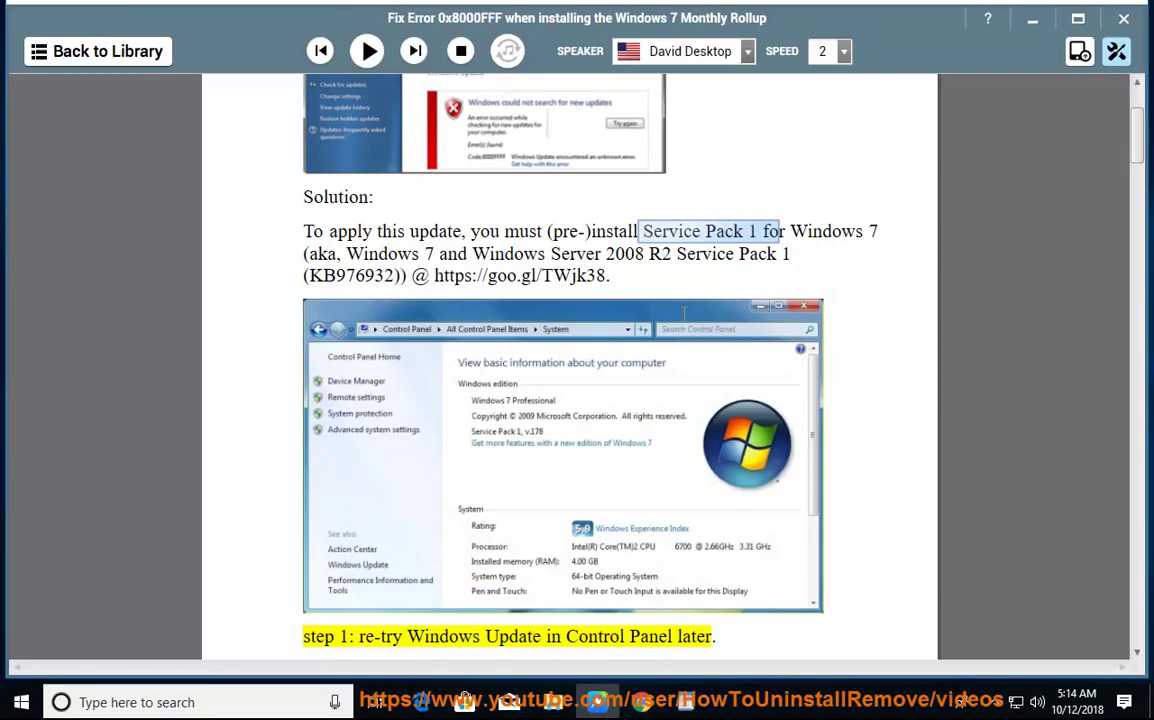
pyautogui.moveTo(606, 277); pyautogui.dragTo(437, 277)
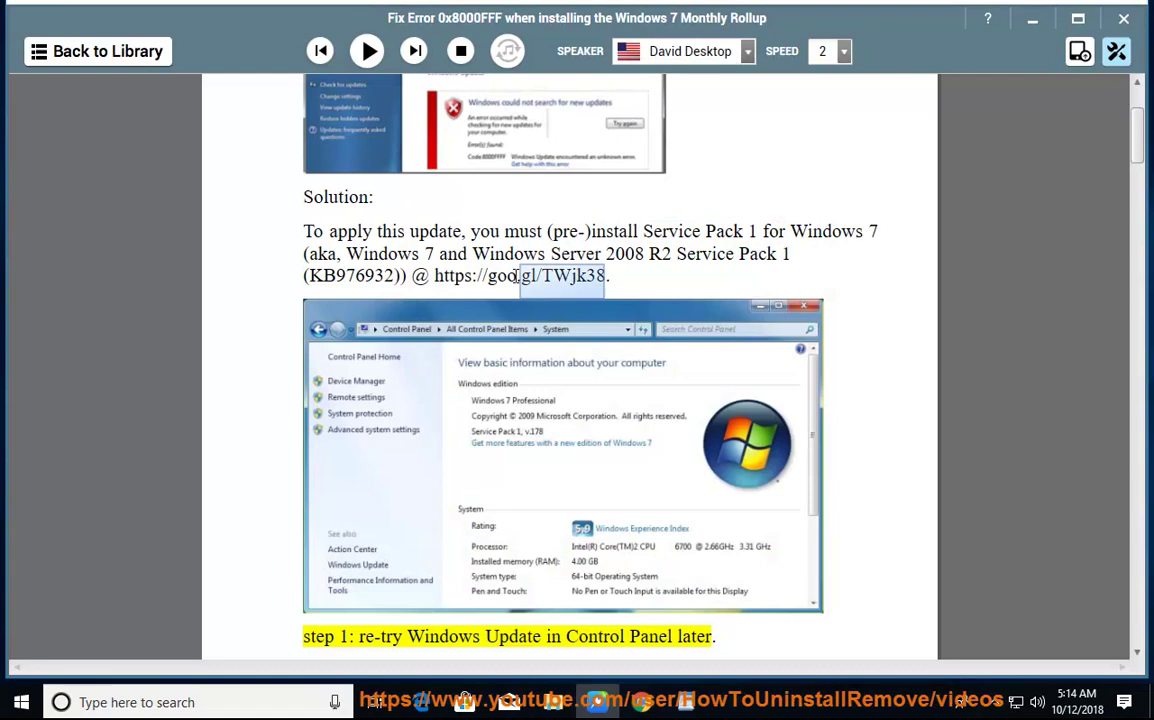
pyautogui.rightClick(465, 277)
pyautogui.click(470, 300)
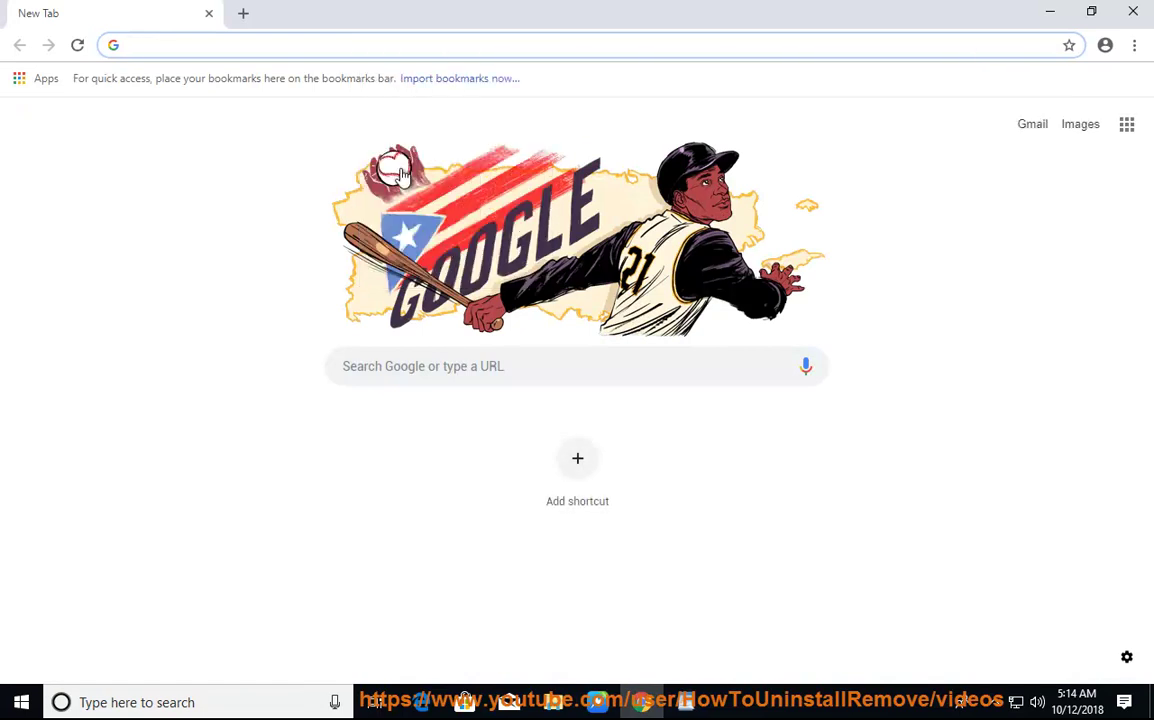
pyautogui.press('Return')
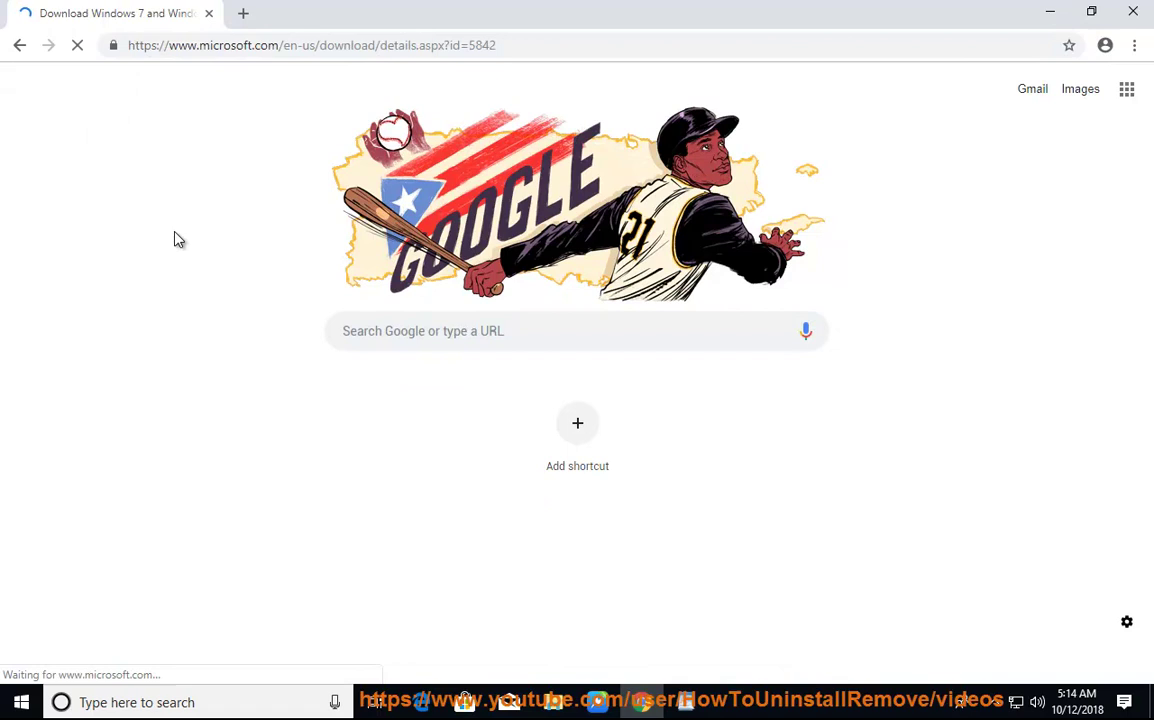
pyautogui.click(541, 44)
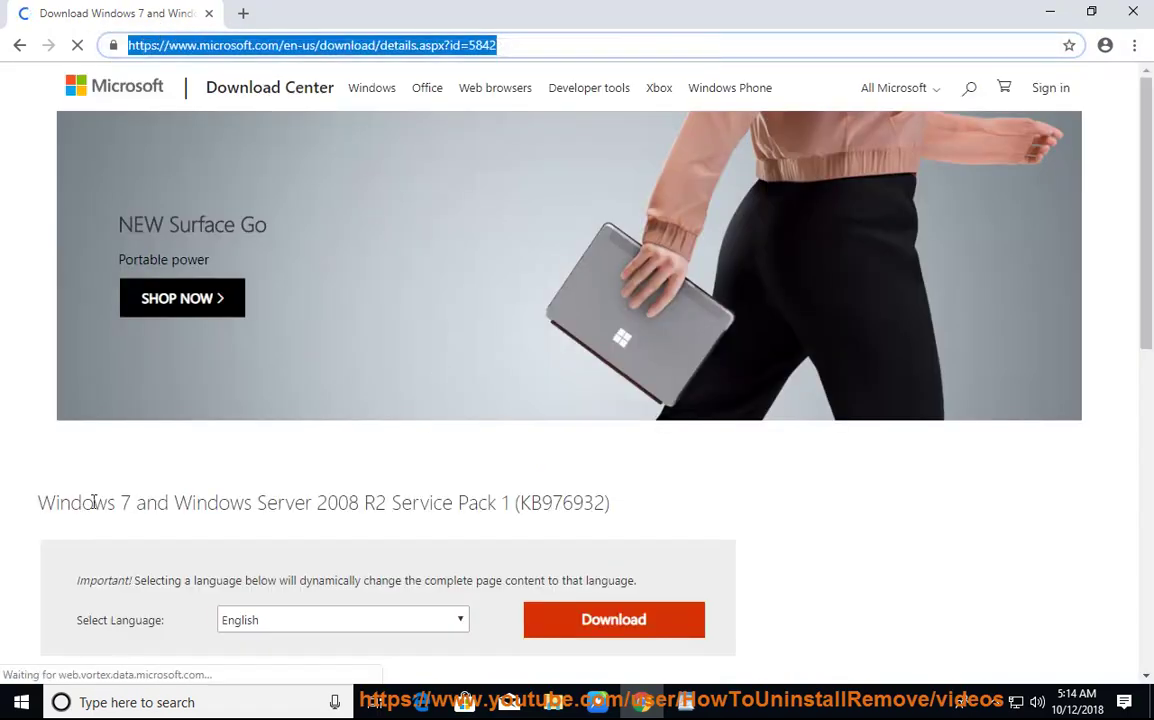
# Step: Keep English as the KB976932 download language, expand Details and review the file list
pyautogui.scroll(-2, 557, 495)
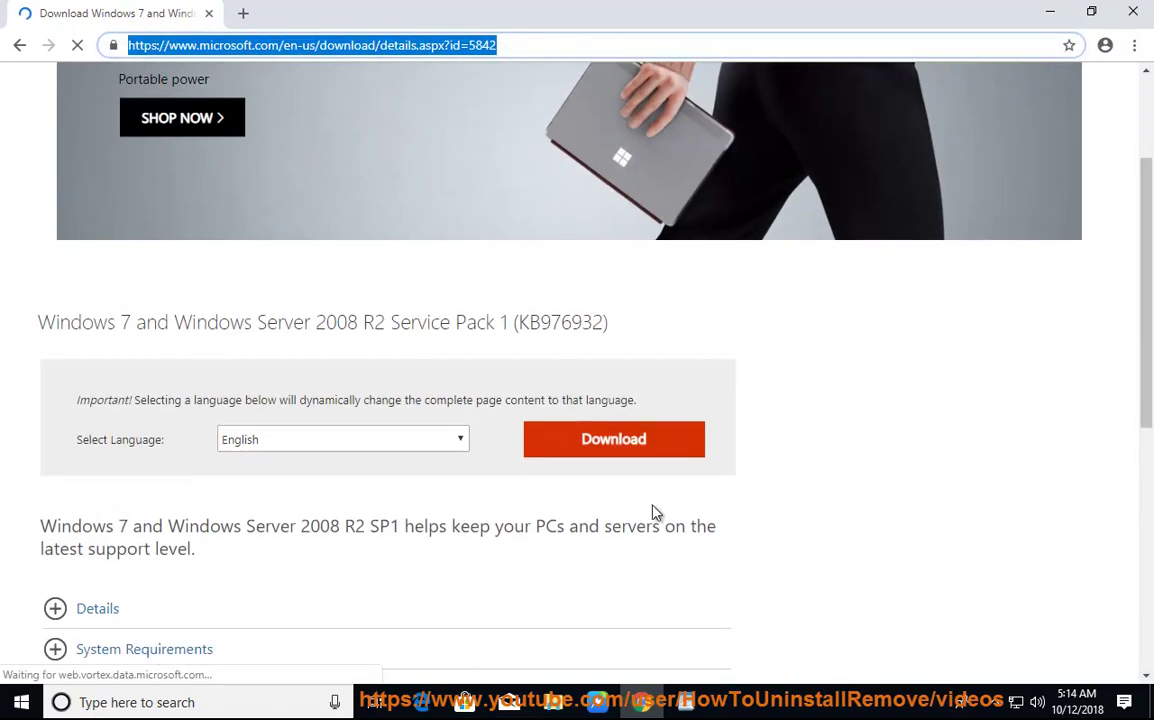
pyautogui.click(459, 439)
pyautogui.click(363, 456)
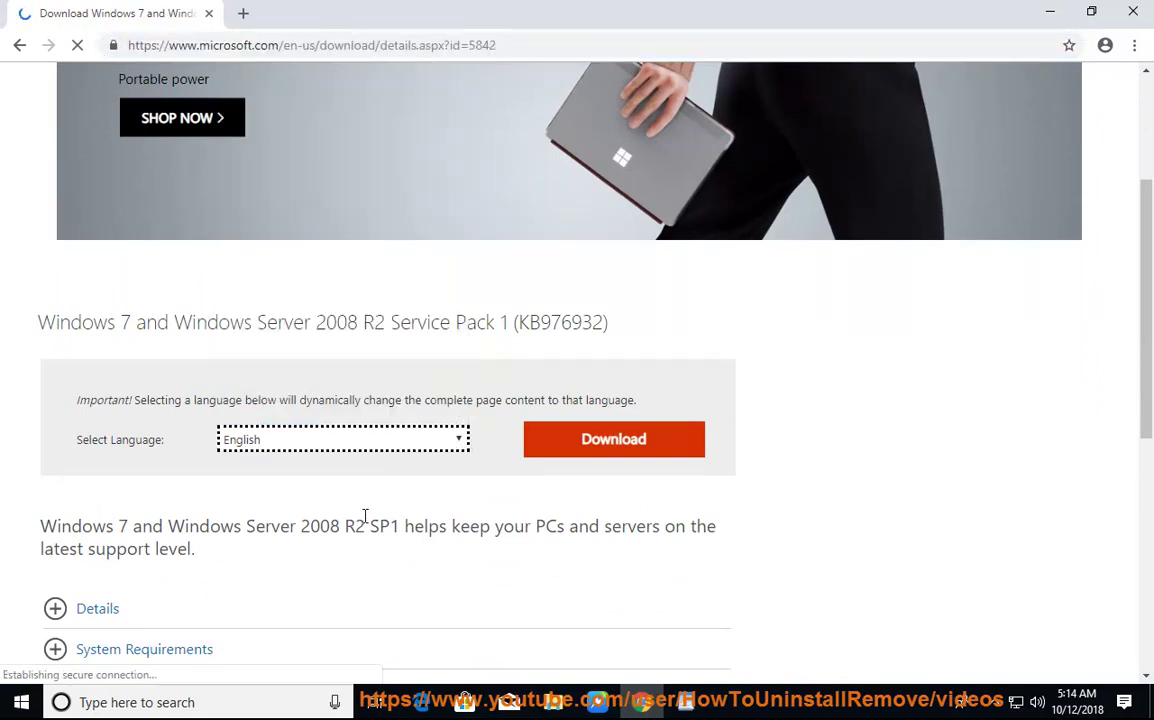
pyautogui.scroll(-1, 357, 539)
pyautogui.scroll(-2, 357, 539)
pyautogui.click(55, 430)
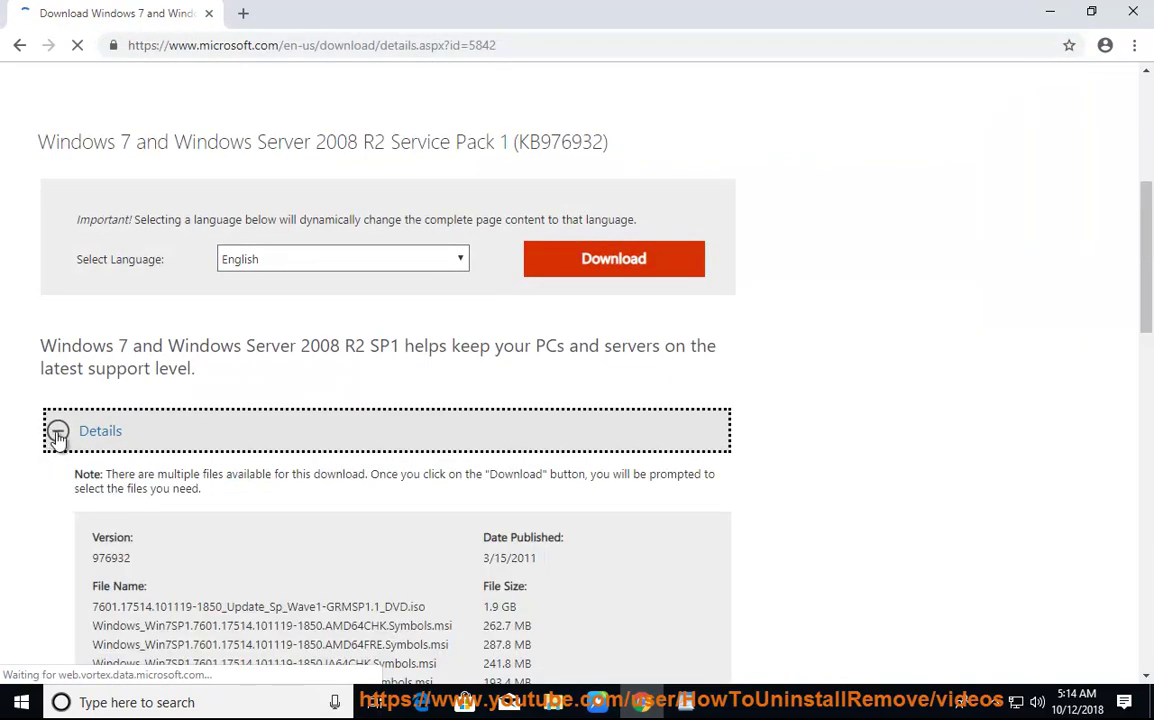
pyautogui.scroll(-2, 509, 464)
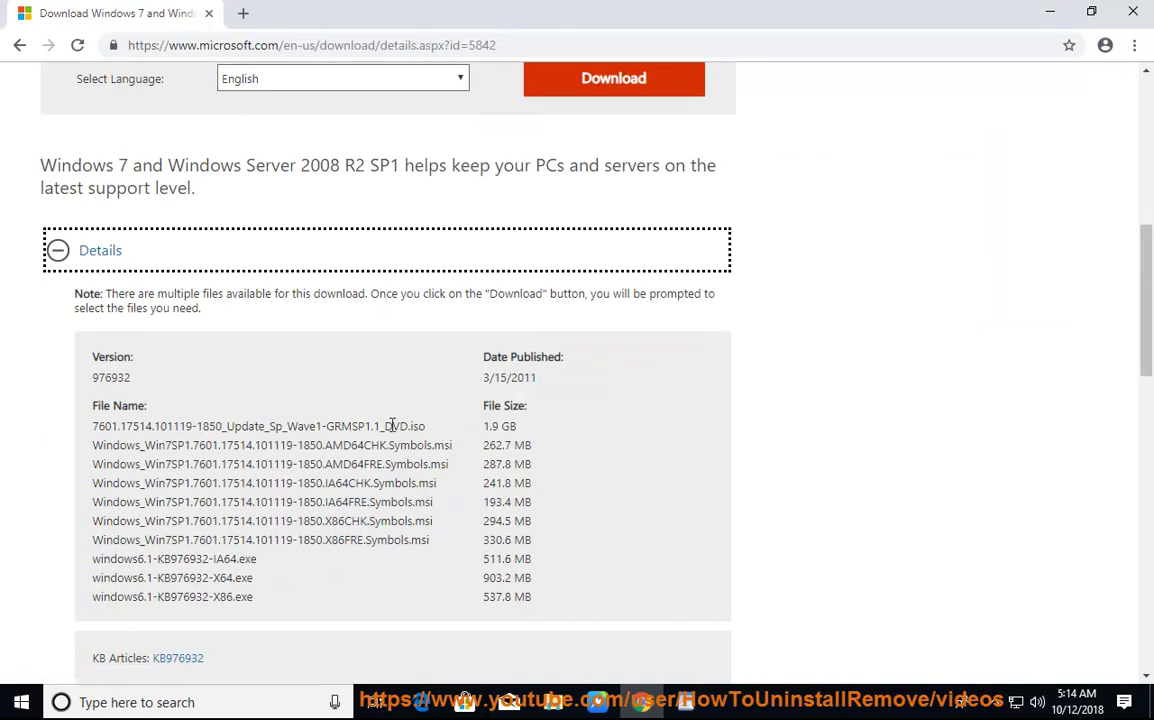
pyautogui.moveTo(420, 426); pyautogui.dragTo(103, 414)
pyautogui.scroll(-2, 323, 440)
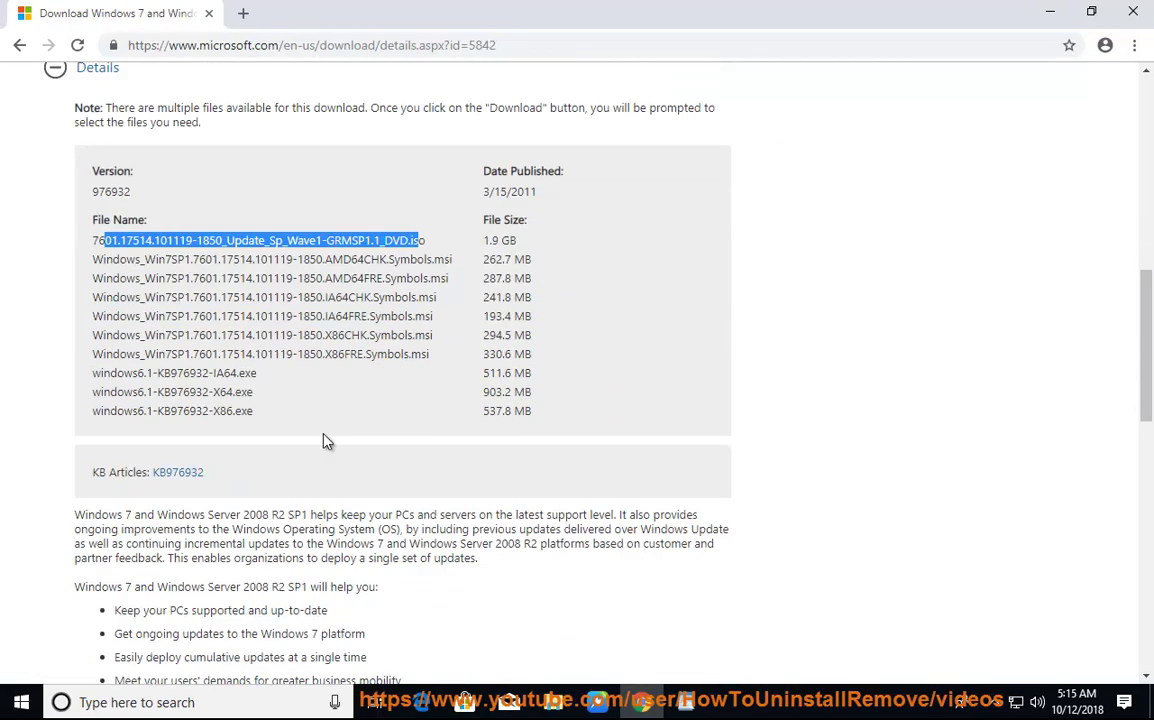
pyautogui.scroll(10, 334, 355)
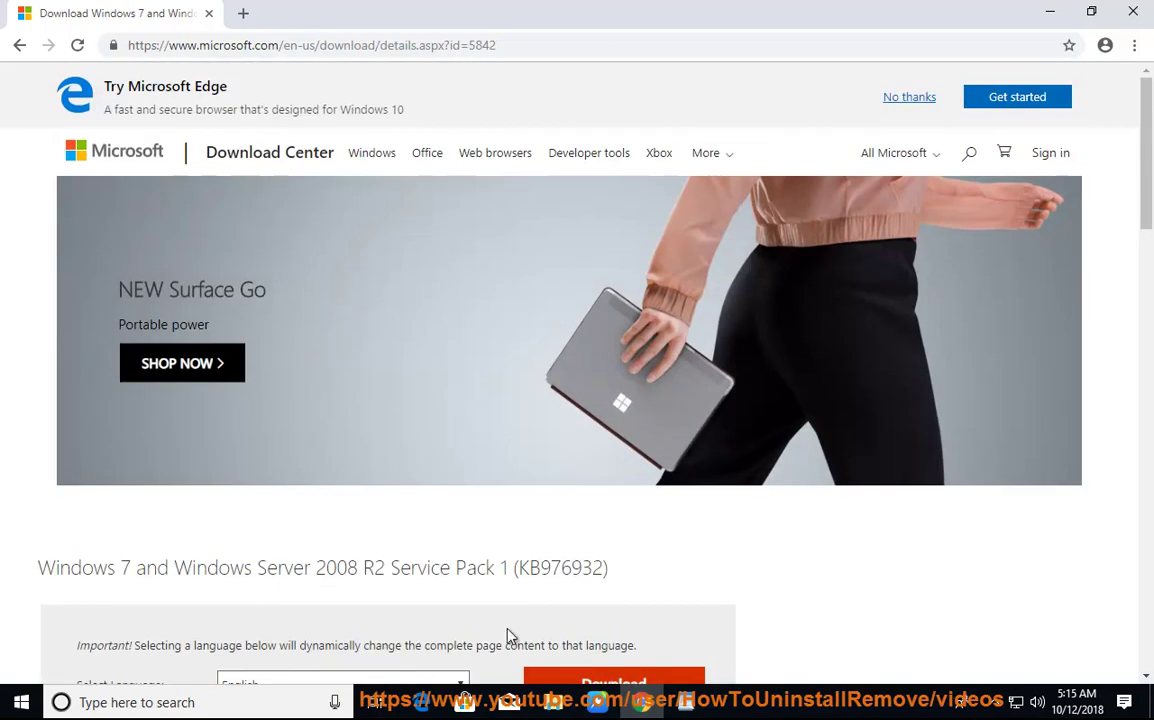
# Step: Have steps 1 and 2 read aloud, pause at Case study 2, and select step 1's Windows Update text
pyautogui.hotkey('alt', 'Tab')
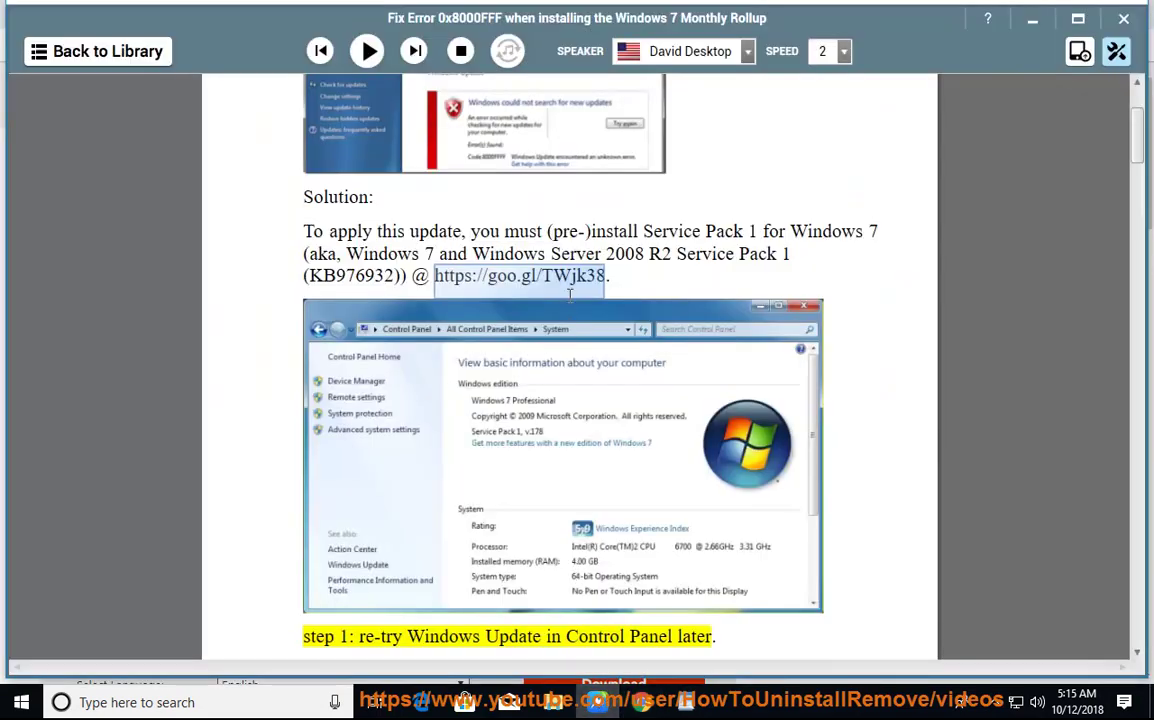
pyautogui.click(367, 51)
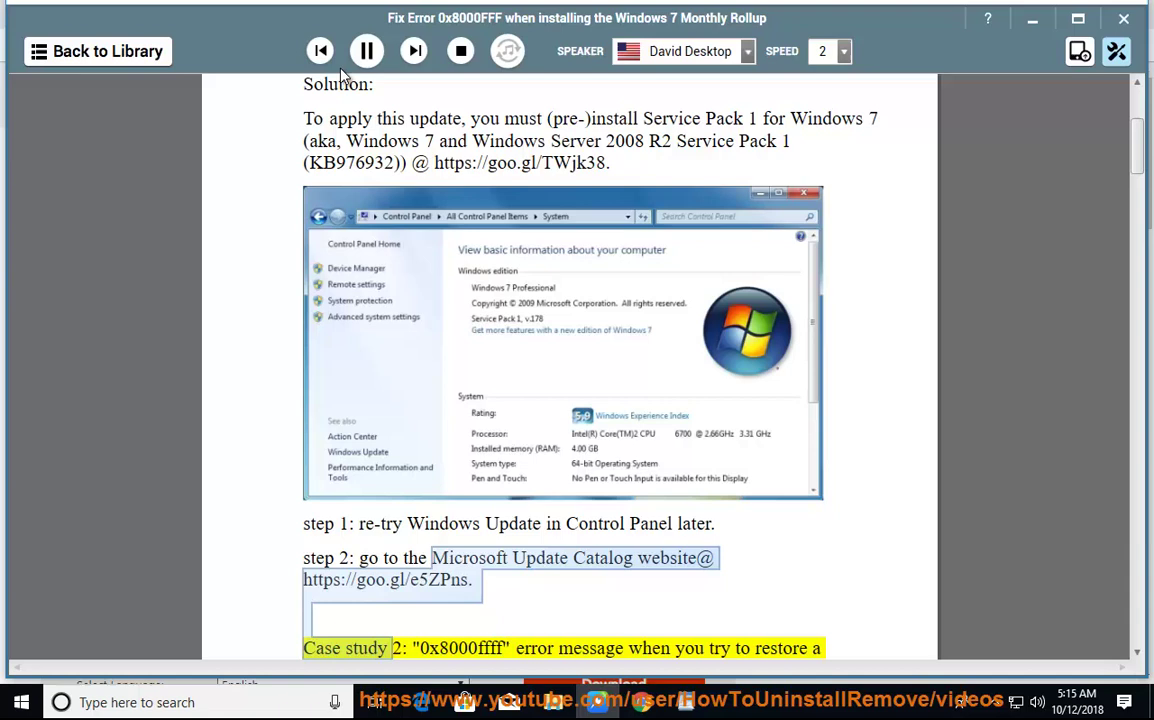
pyautogui.press('space')
pyautogui.moveTo(657, 518); pyautogui.dragTo(355, 523)
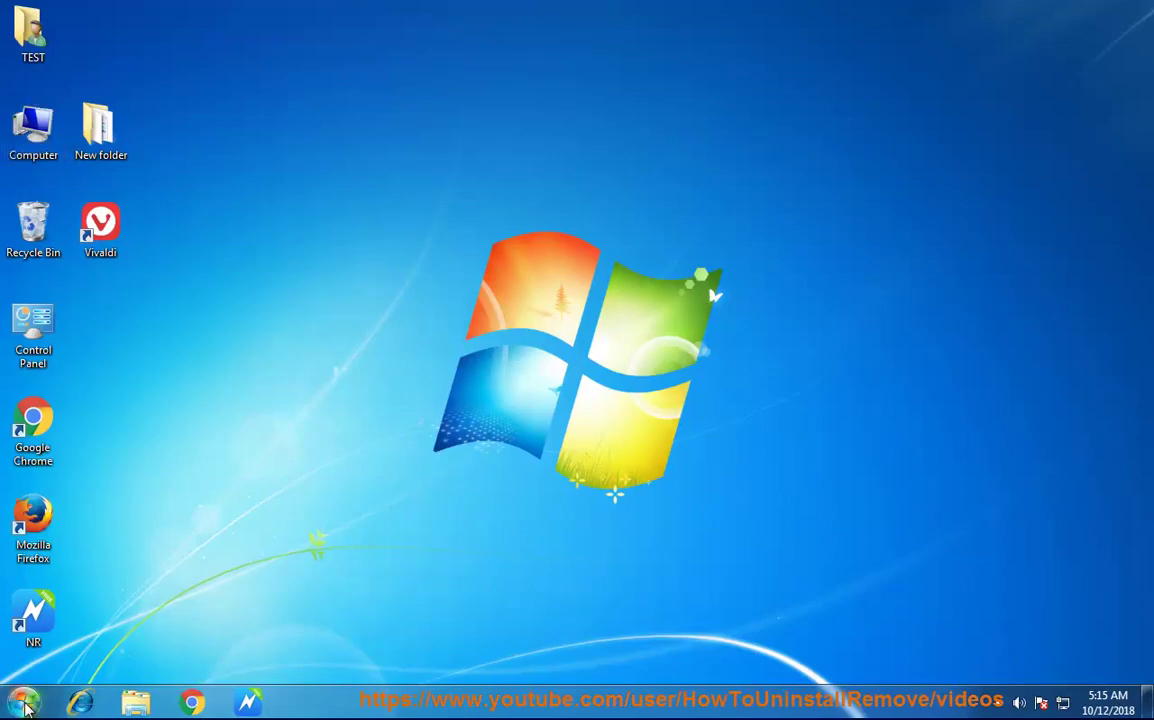
# Step: Open Windows Update via Control Panel's System and Security and check for updates
pyautogui.click(22, 703)
pyautogui.click(347, 513)
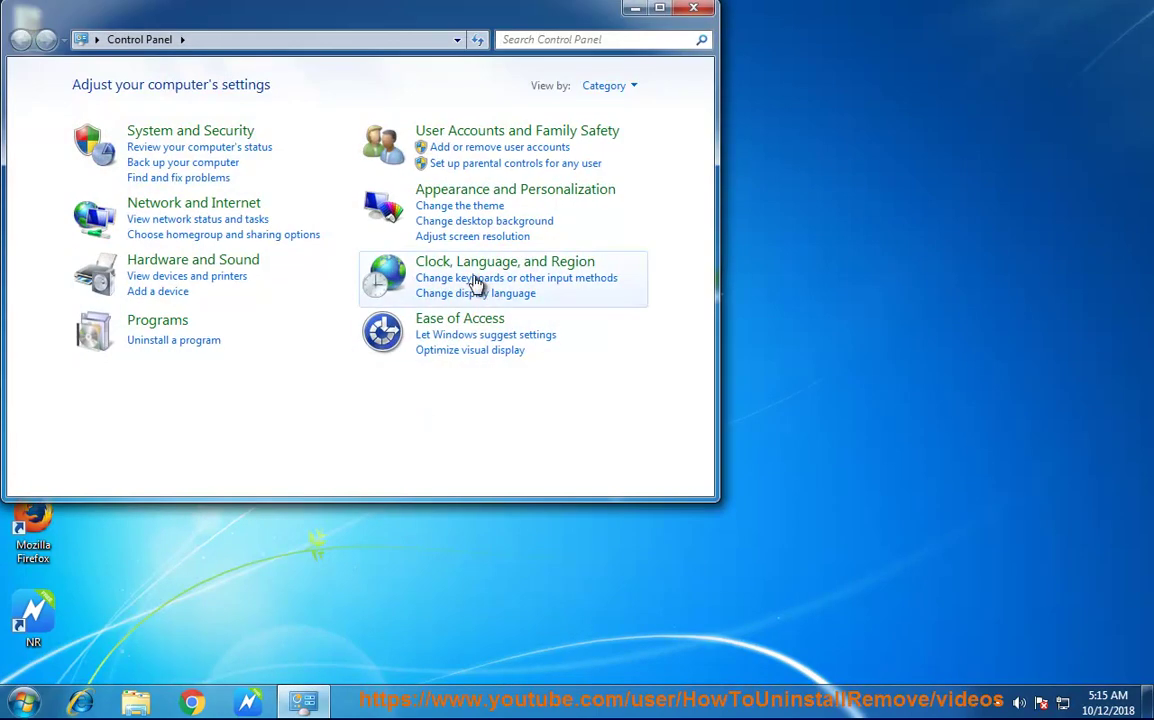
pyautogui.click(203, 136)
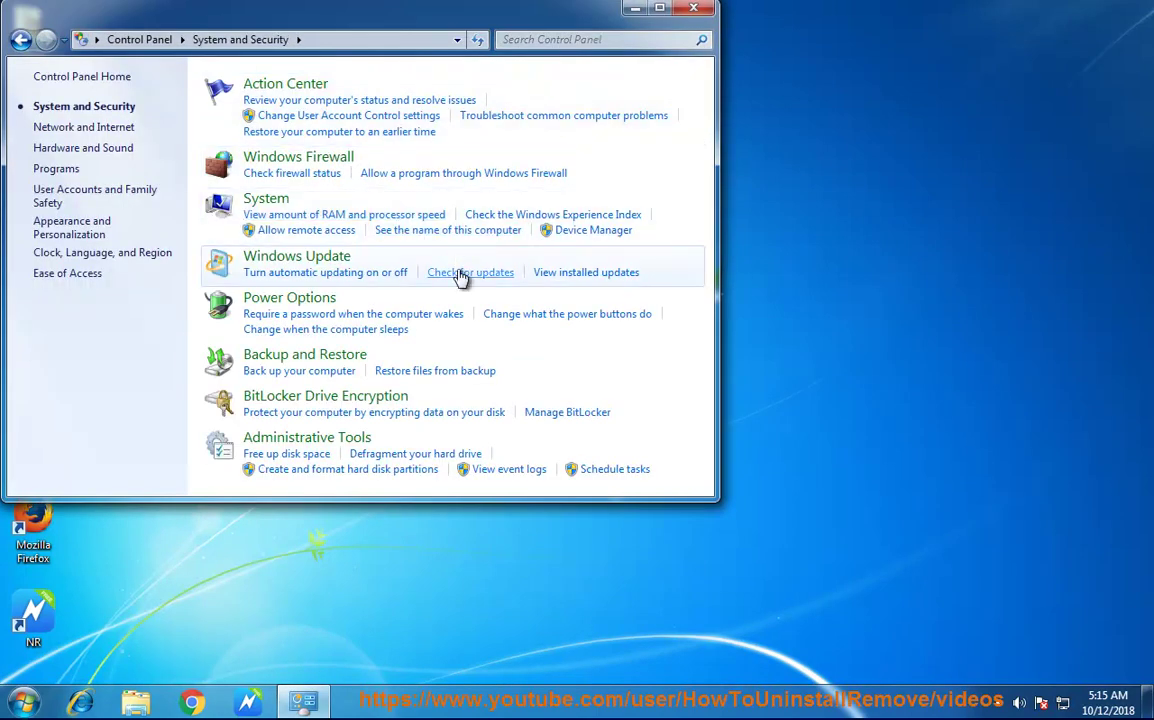
pyautogui.click(441, 276)
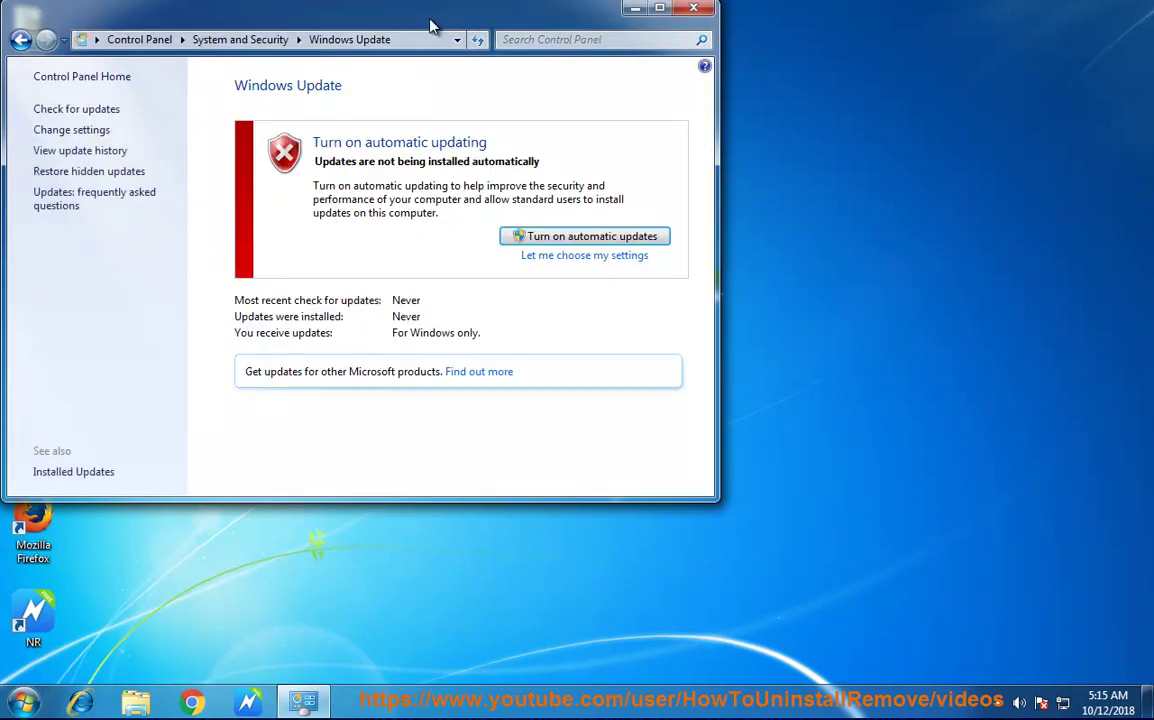
pyautogui.moveTo(433, 26); pyautogui.dragTo(613, 141)
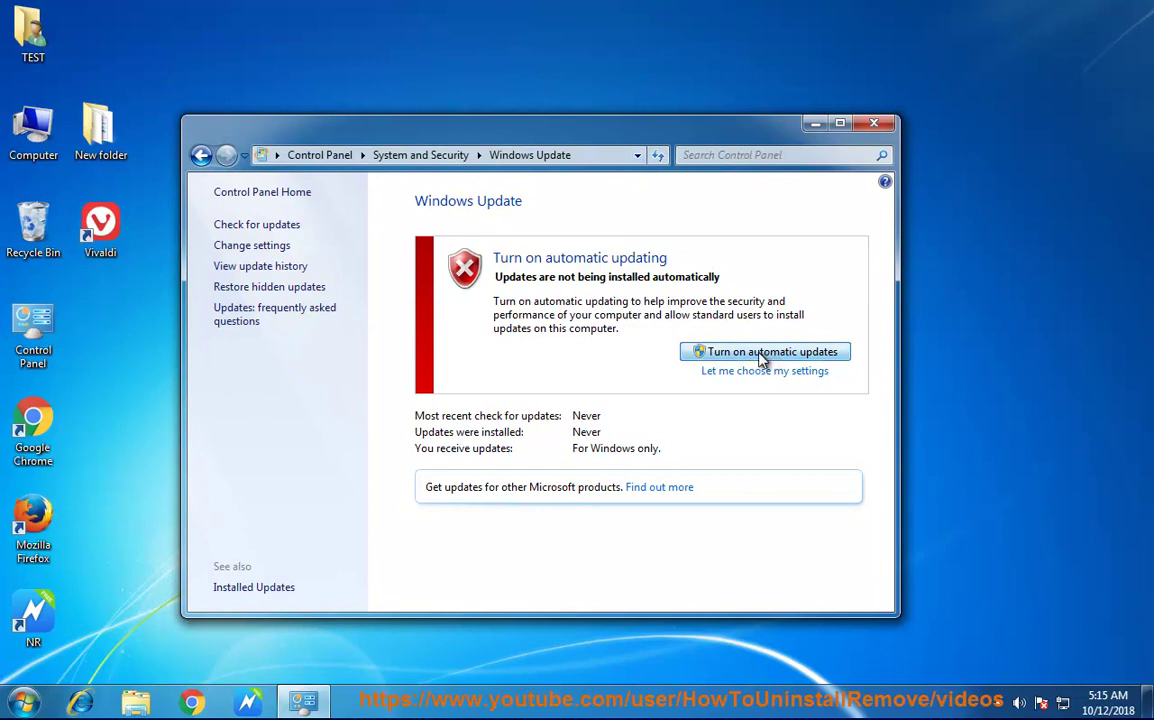
pyautogui.click(760, 358)
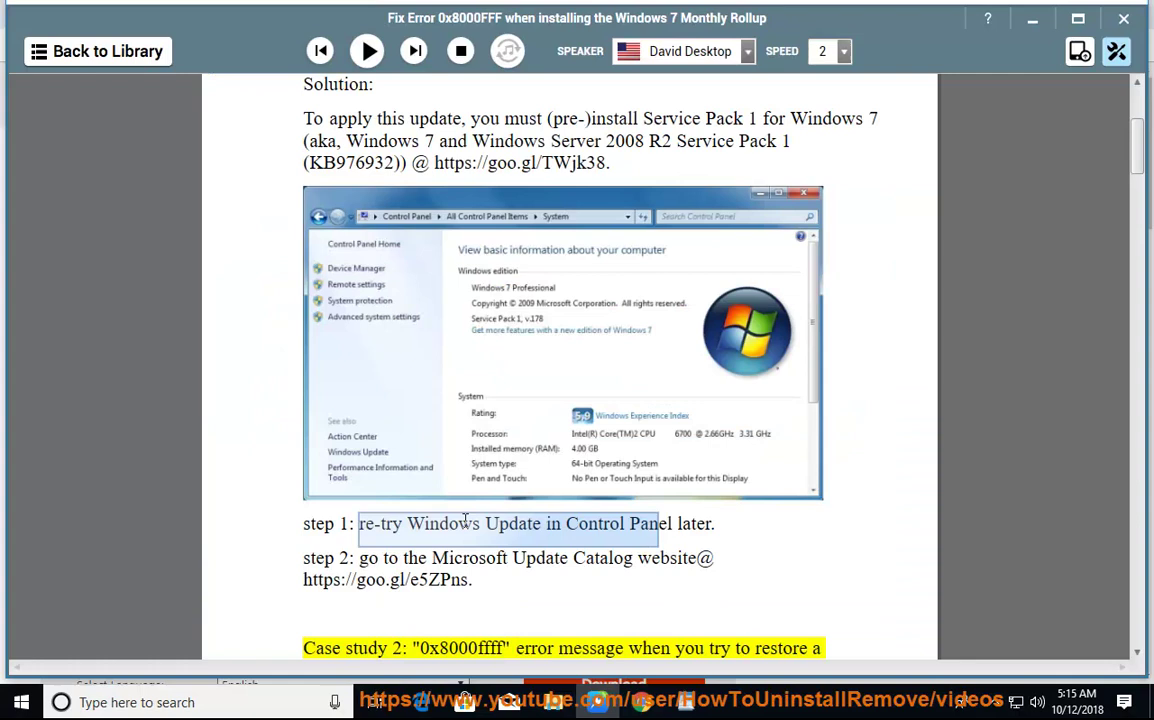
pyautogui.moveTo(471, 580); pyautogui.dragTo(310, 579)
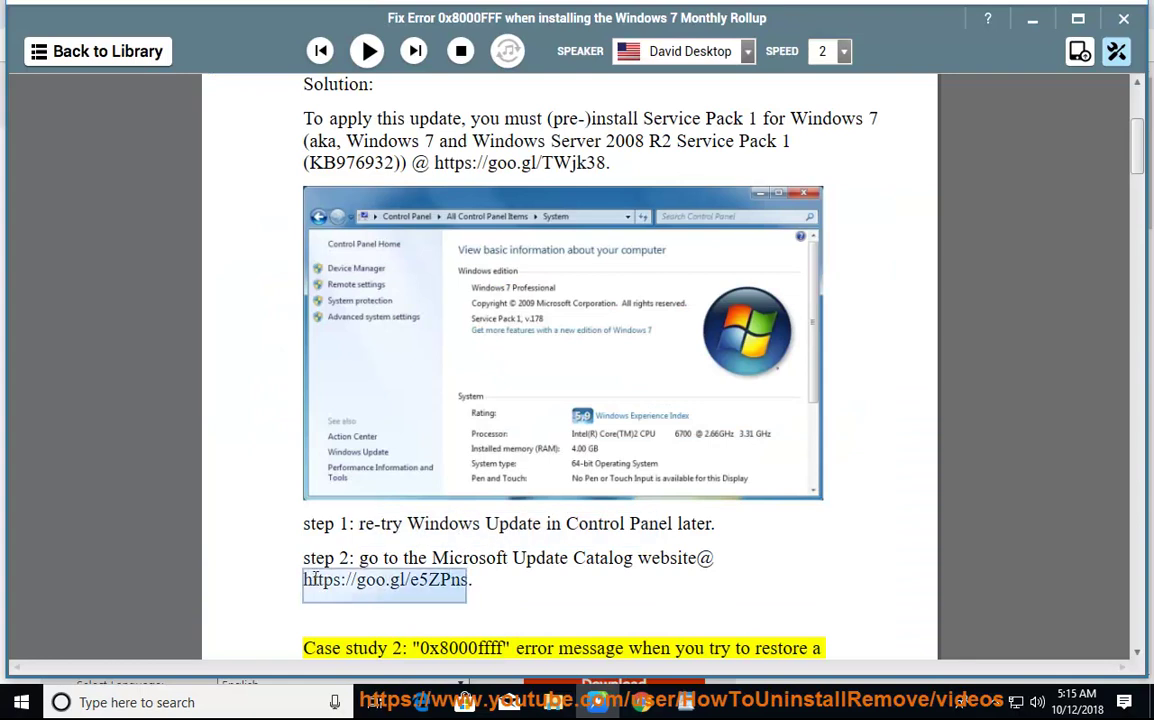
pyautogui.rightClick(333, 592)
pyautogui.click(378, 426)
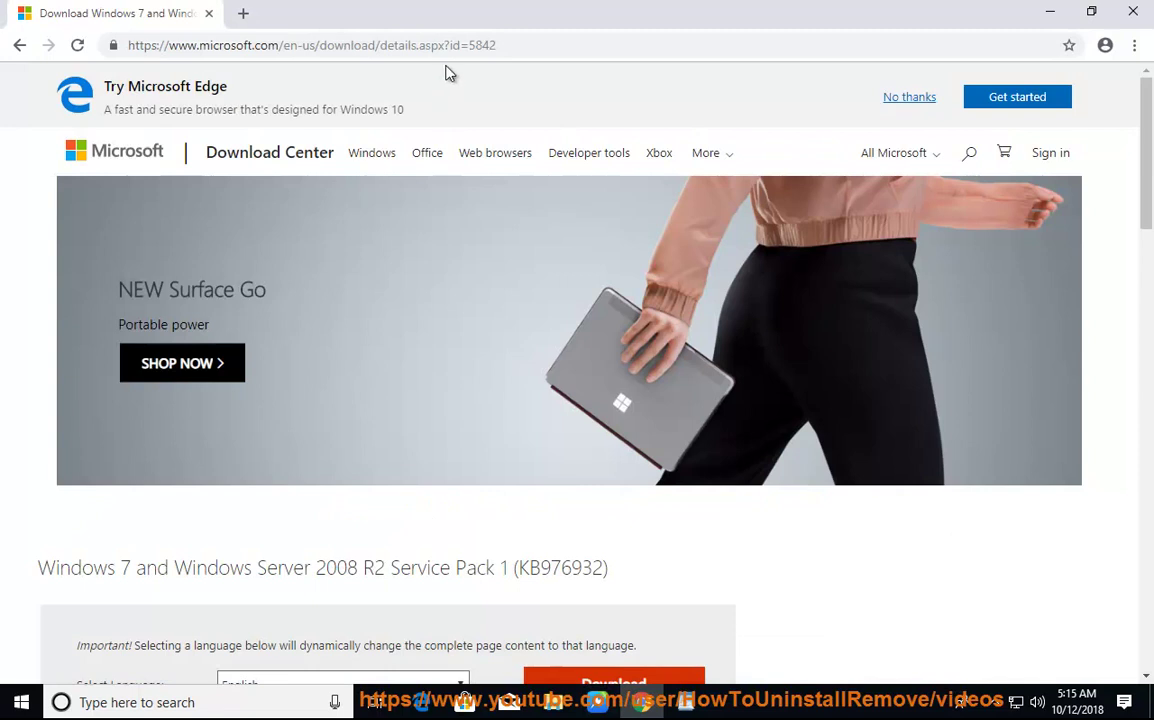
pyautogui.click(455, 45)
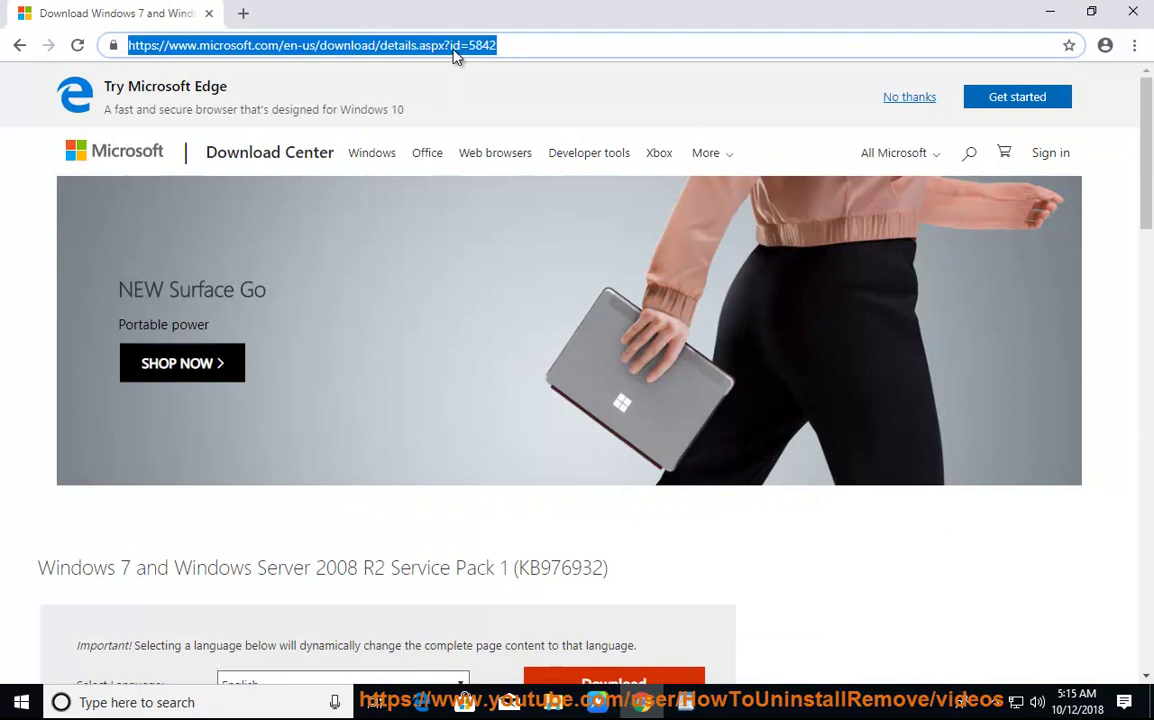
pyautogui.rightClick(456, 47)
pyautogui.click(495, 167)
pyautogui.press('Return')
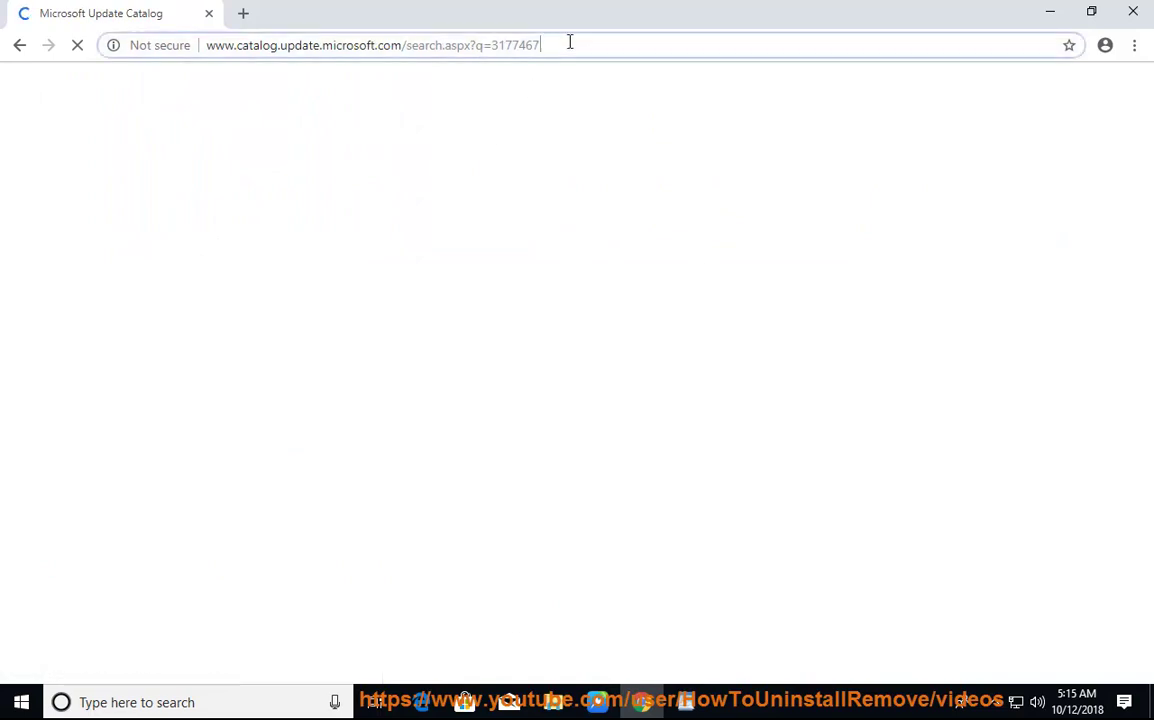
# Step: Select the search number 3177467 and highlight 'x86-based Systems (KB3177467)' in the third result
pyautogui.click(516, 45)
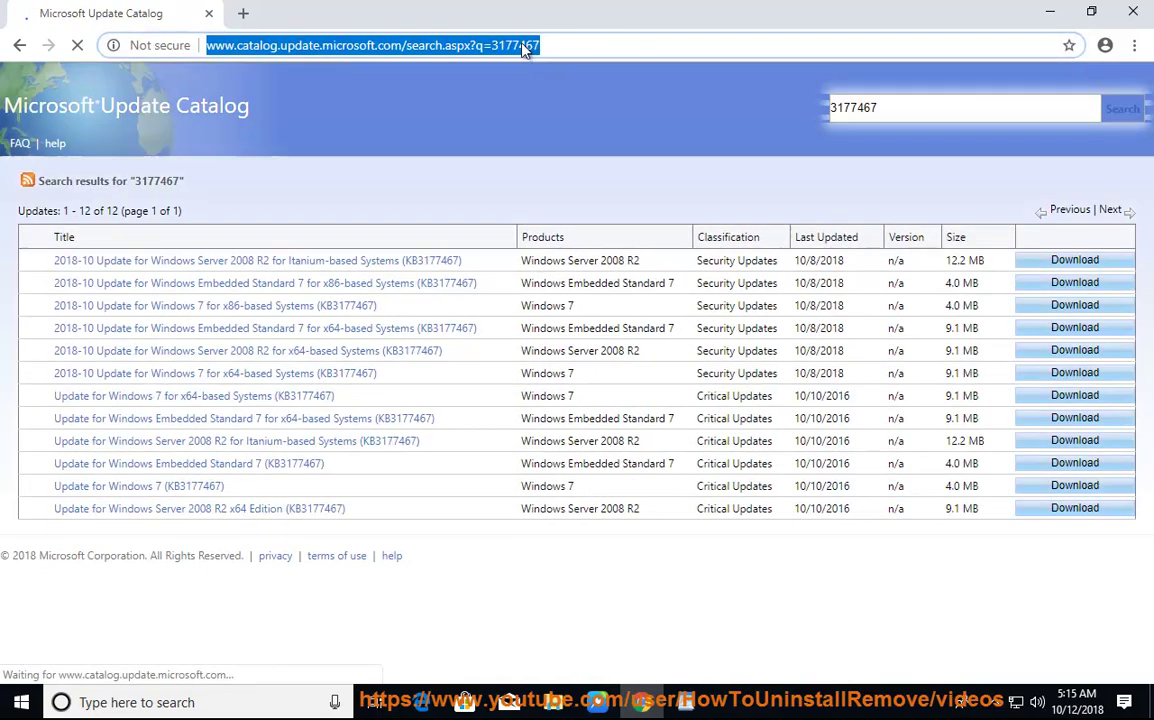
pyautogui.doubleClick(516, 45)
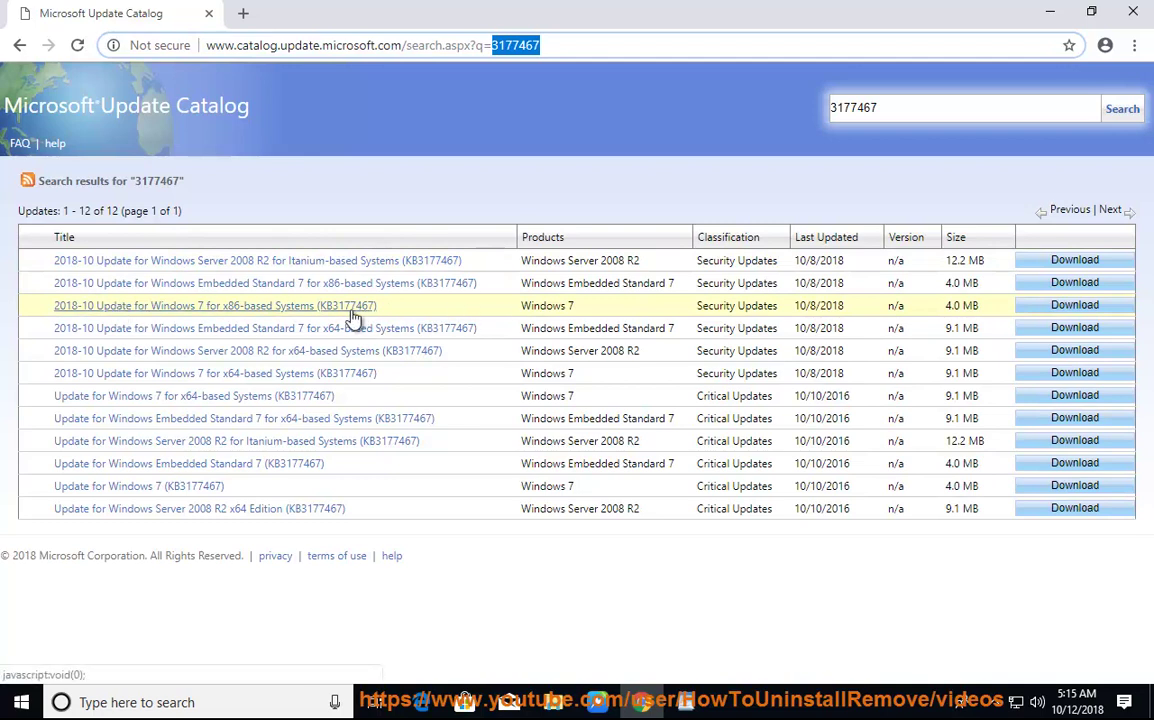
pyautogui.moveTo(380, 307); pyautogui.dragTo(236, 307)
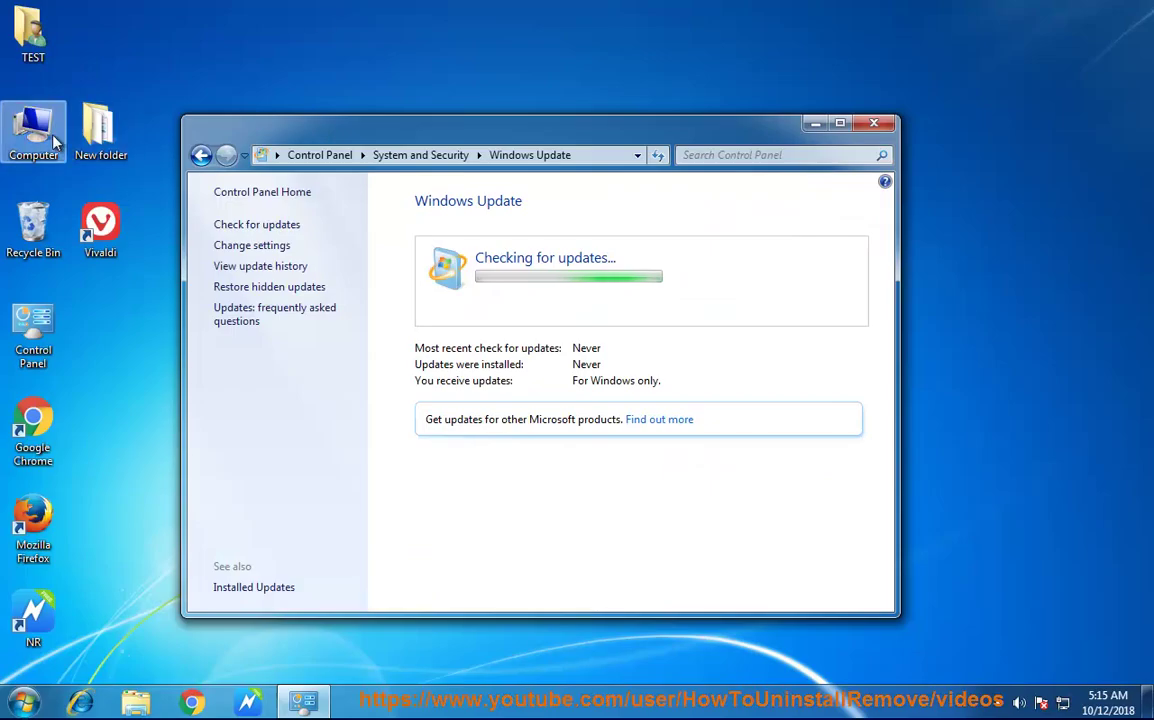
# Step: Open Properties of the Computer desktop icon to view the Windows edition and service pack
pyautogui.rightClick(37, 141)
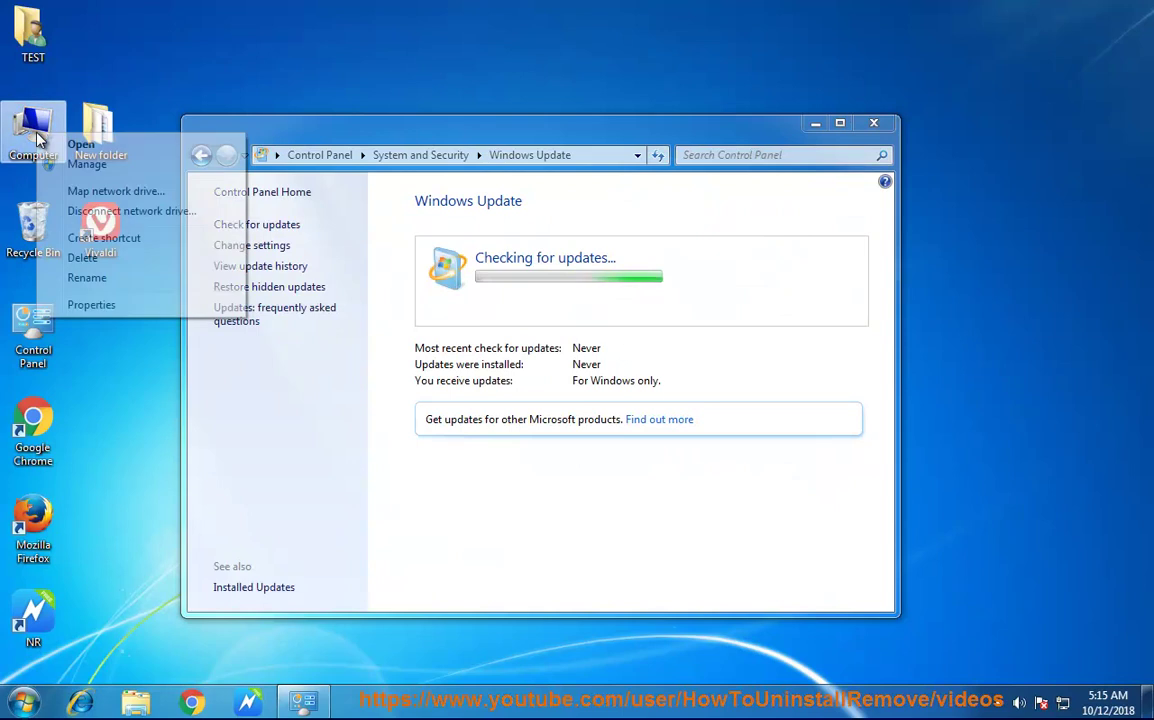
pyautogui.click(91, 304)
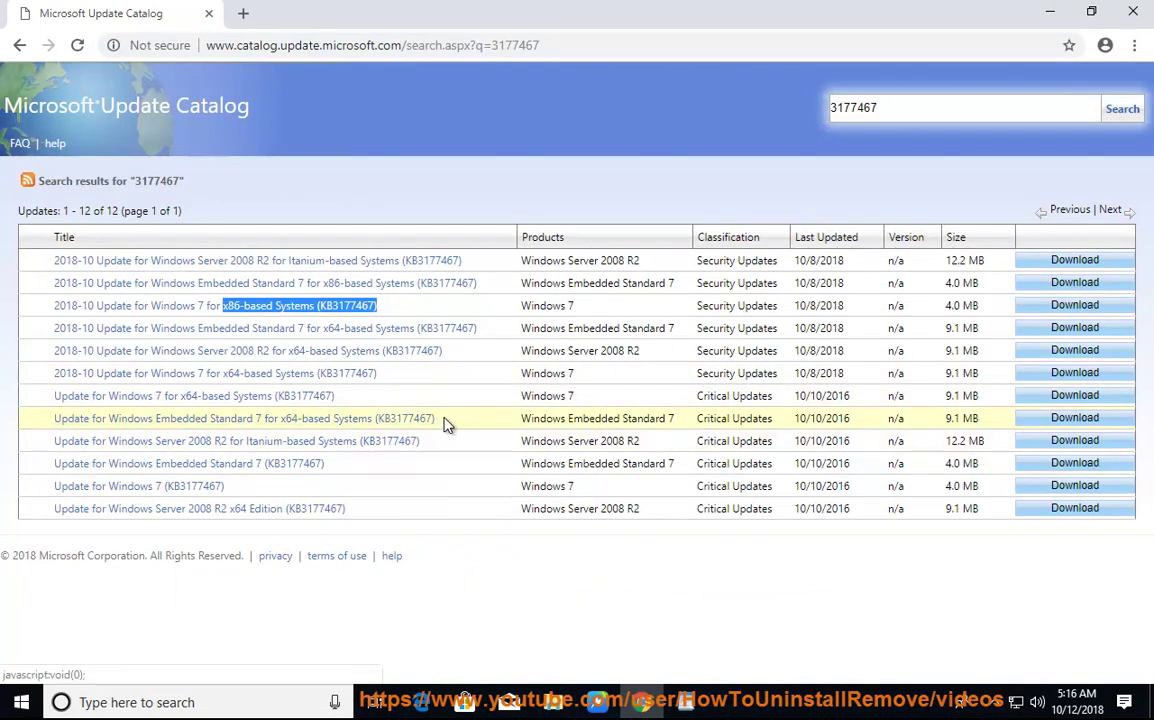
# Step: Highlight the eighth result's Windows Embedded Standard 7 x64-based (KB3177467) title
pyautogui.moveTo(440, 419); pyautogui.dragTo(55, 418)
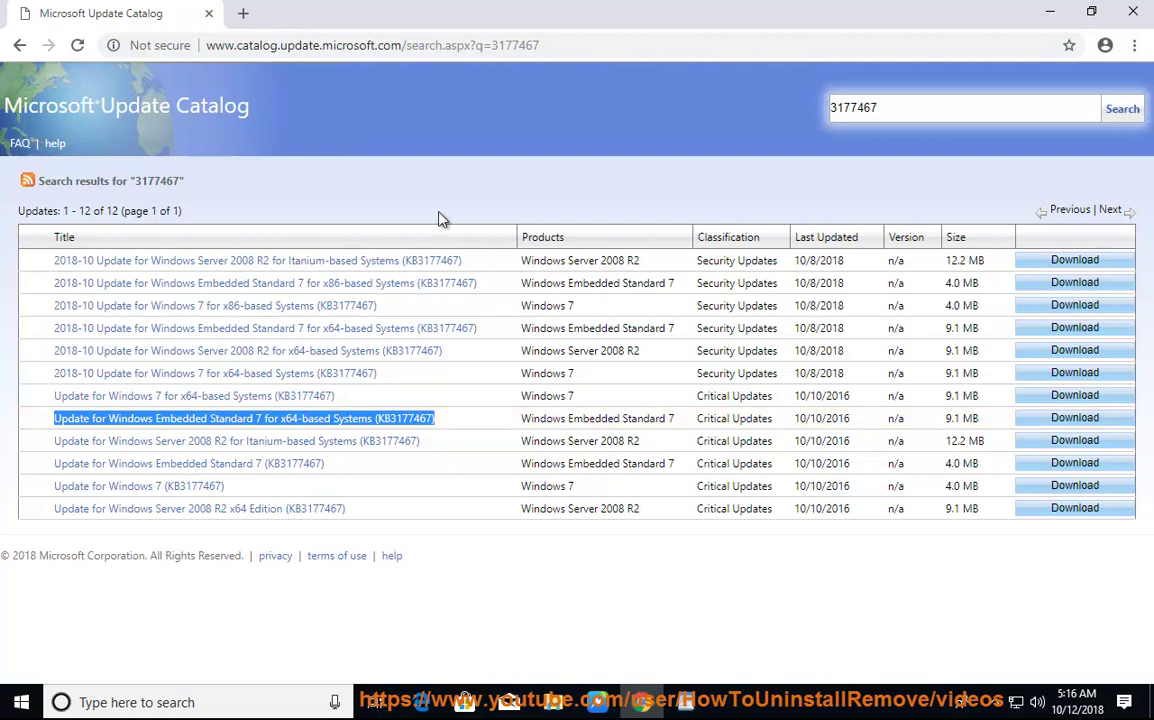
# Step: Have the guide read through the System Restore steps, copy the word 'restore', and close the System window
pyautogui.hotkey('alt', 'Tab')
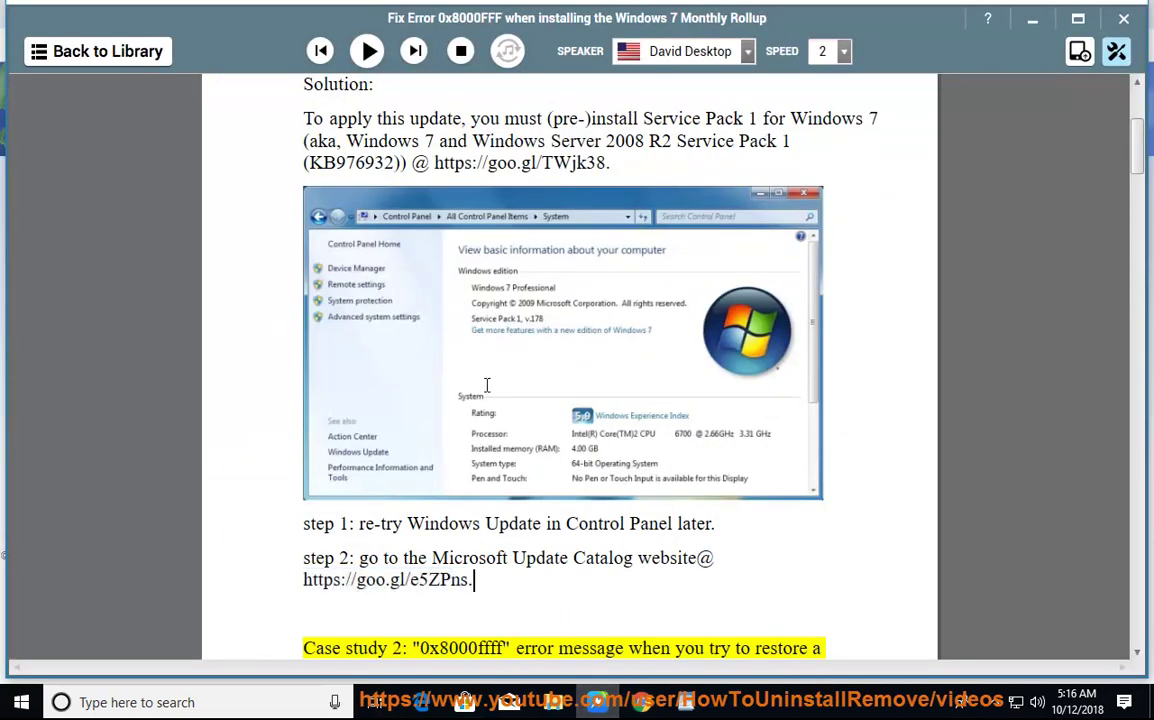
pyautogui.click(366, 51)
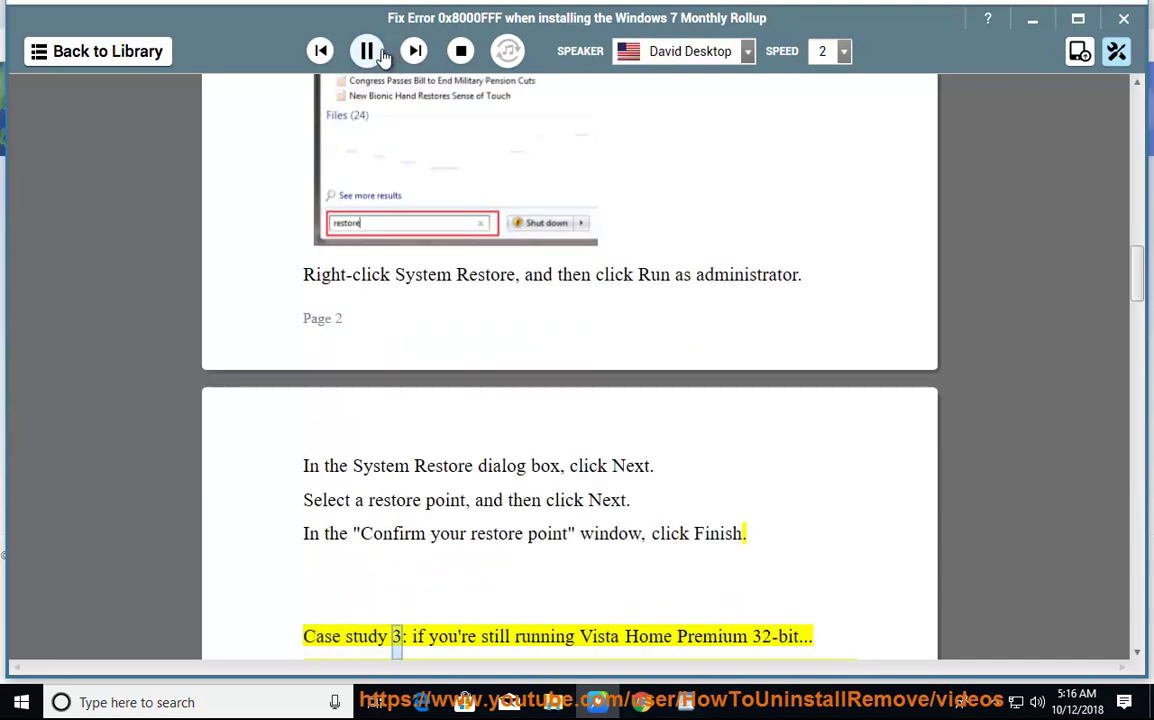
pyautogui.doubleClick(495, 535)
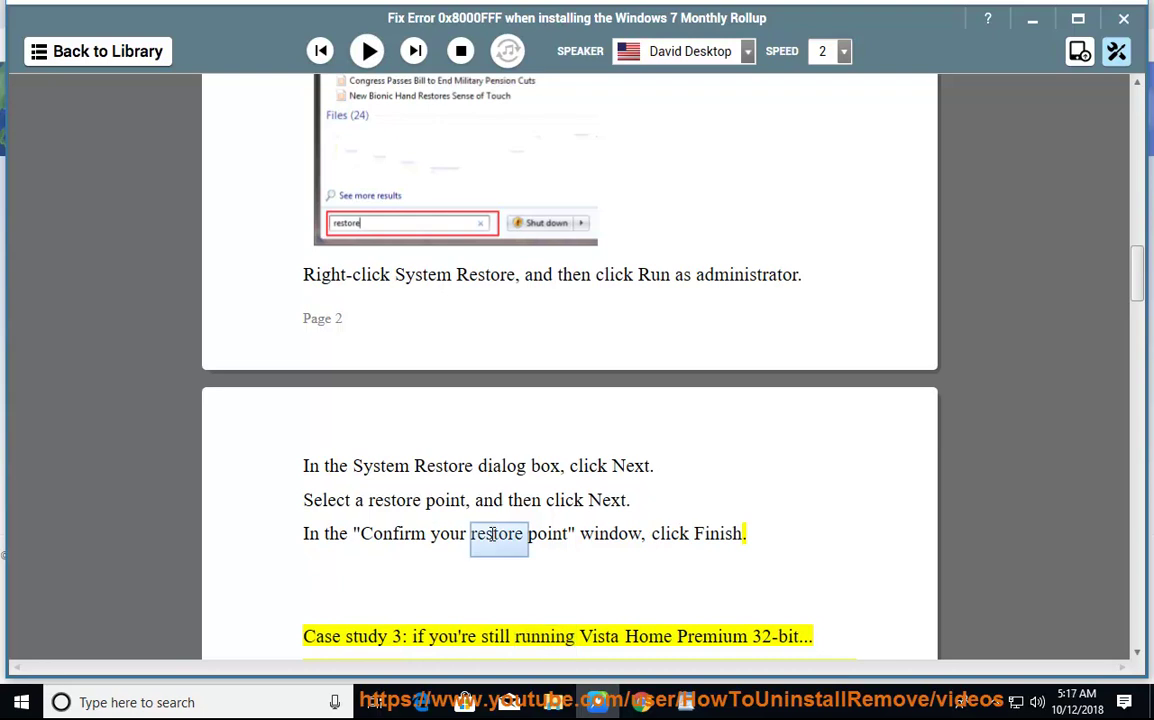
pyautogui.rightClick(495, 535)
pyautogui.click(549, 430)
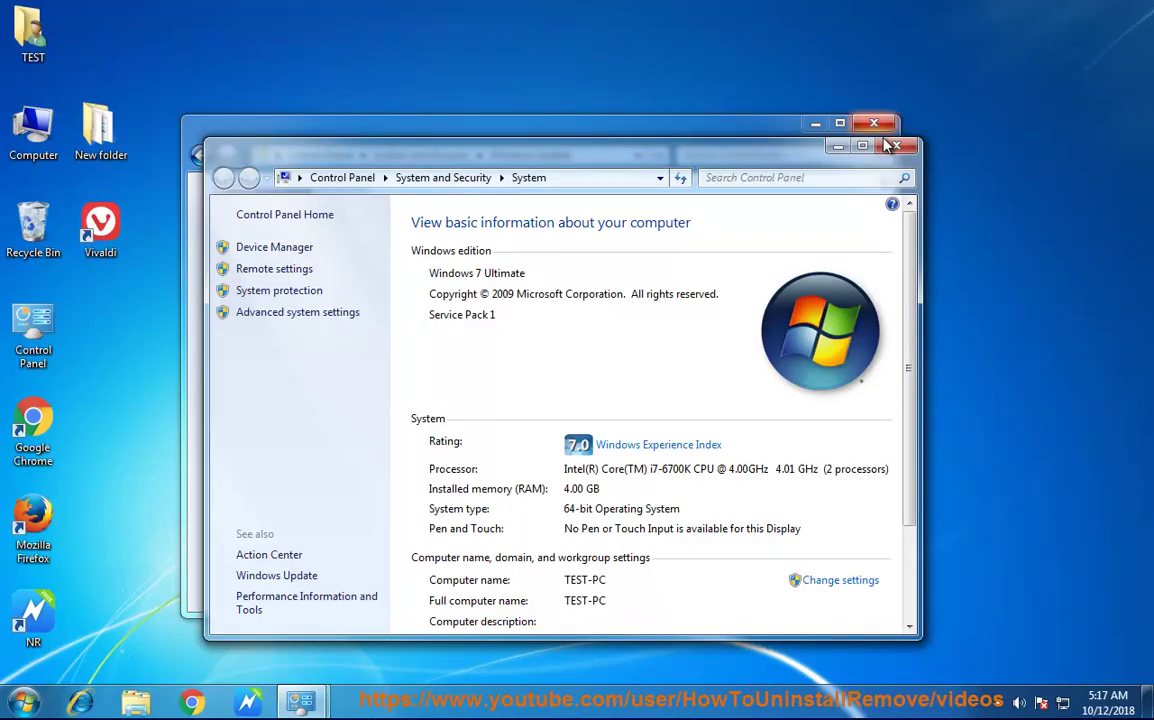
pyautogui.click(894, 146)
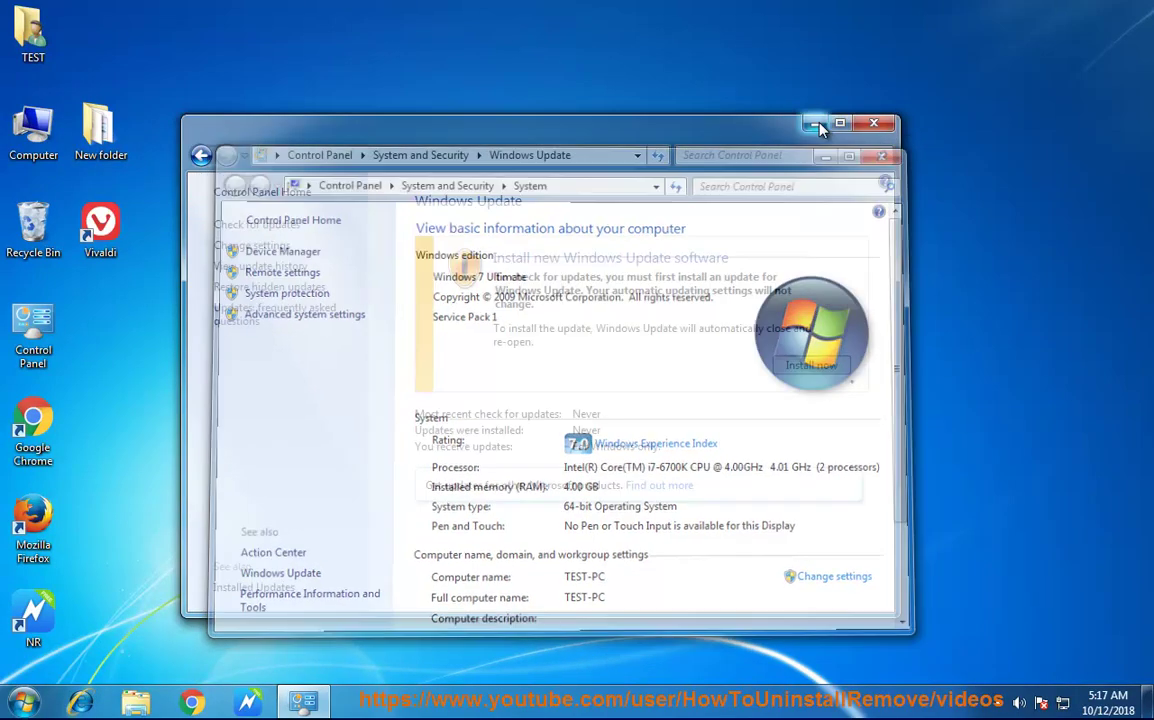
# Step: Close Windows Update, paste 'restore' into Start search, and view System Restore's system32 file location
pyautogui.click(873, 122)
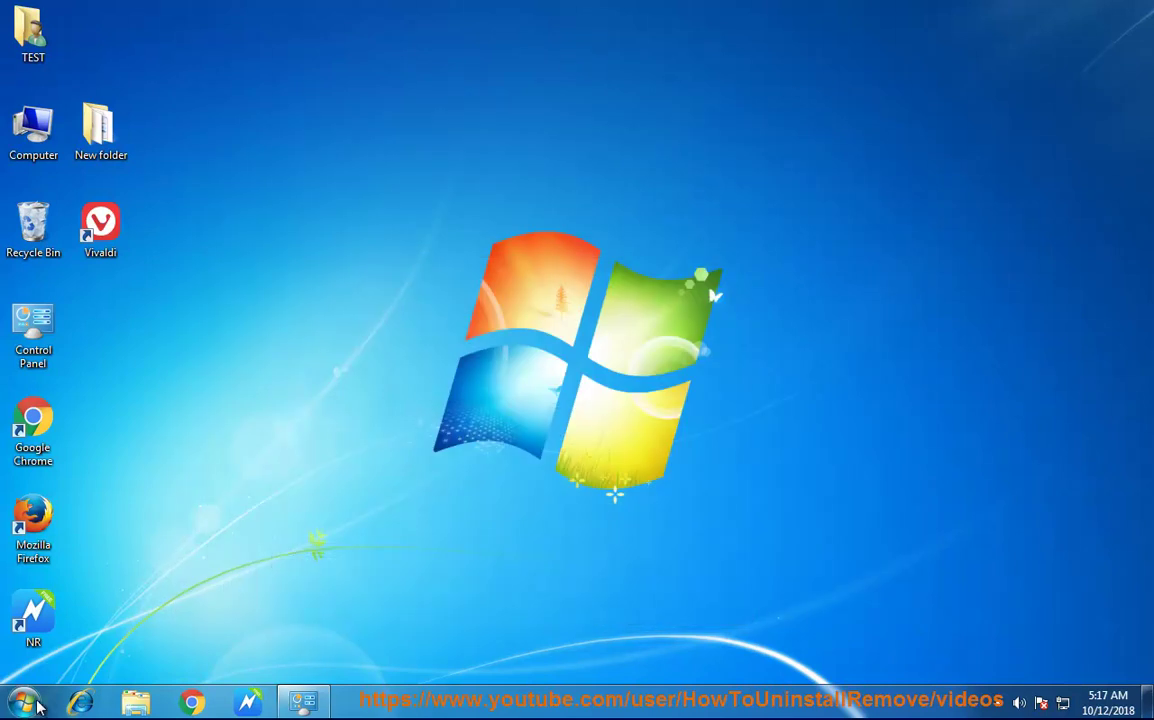
pyautogui.click(36, 704)
pyautogui.rightClick(46, 656)
pyautogui.click(80, 594)
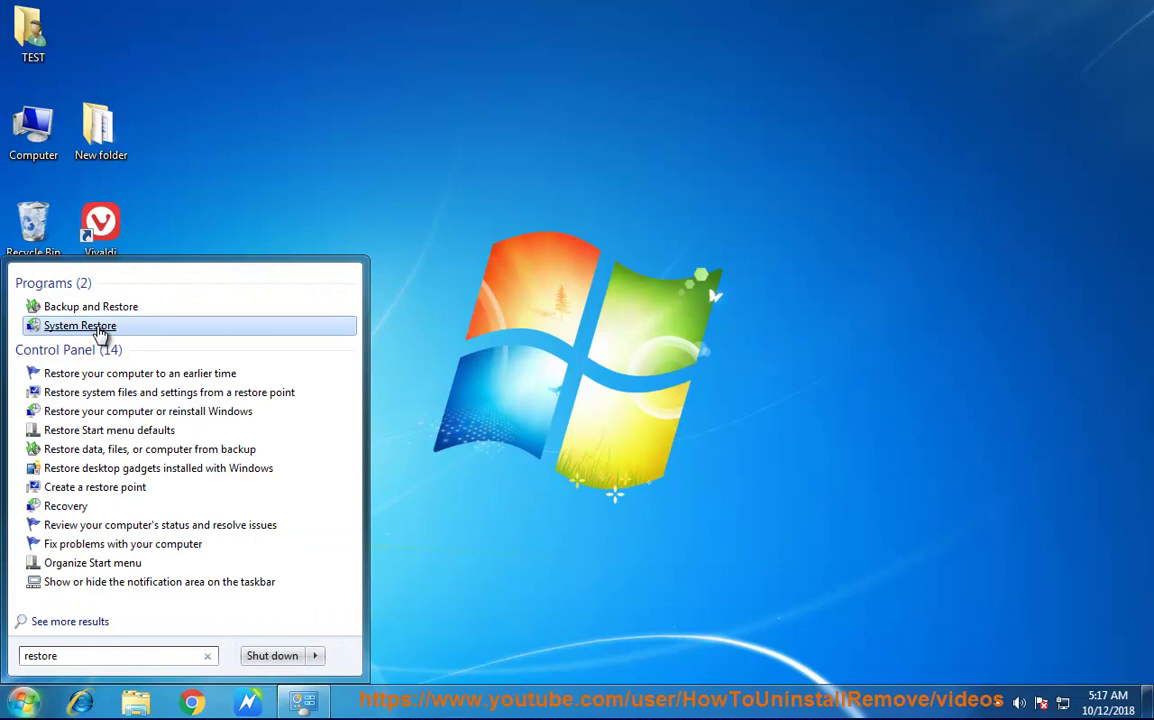
pyautogui.rightClick(100, 333)
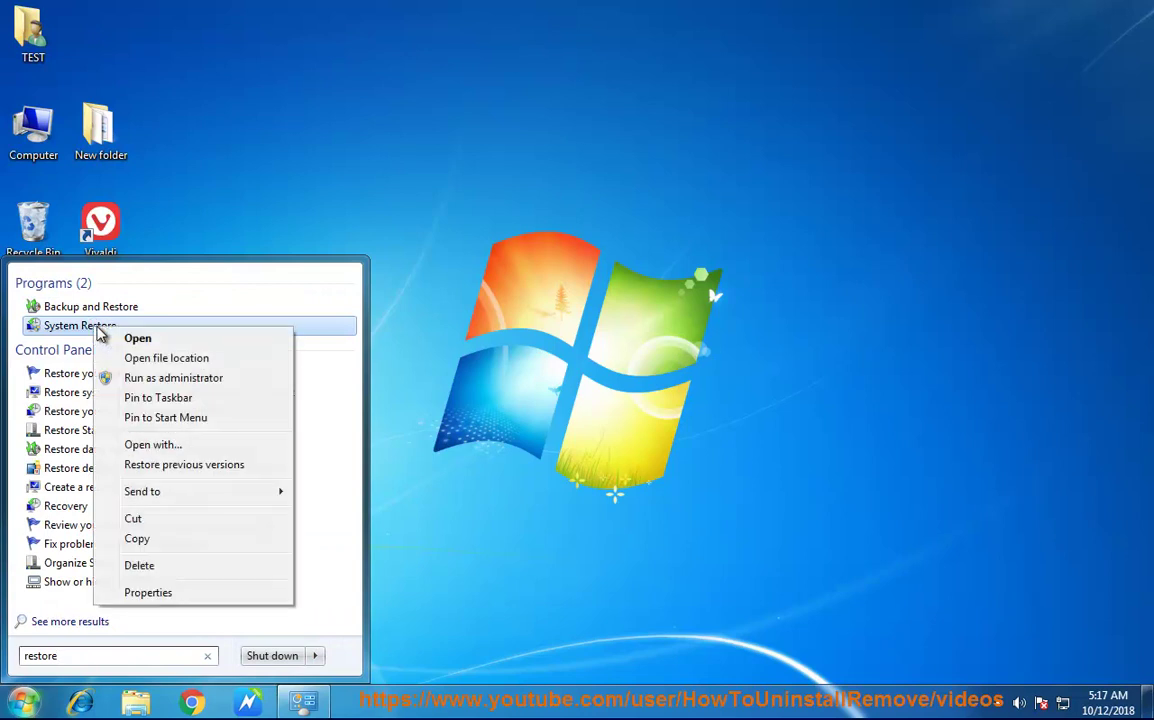
pyautogui.click(124, 360)
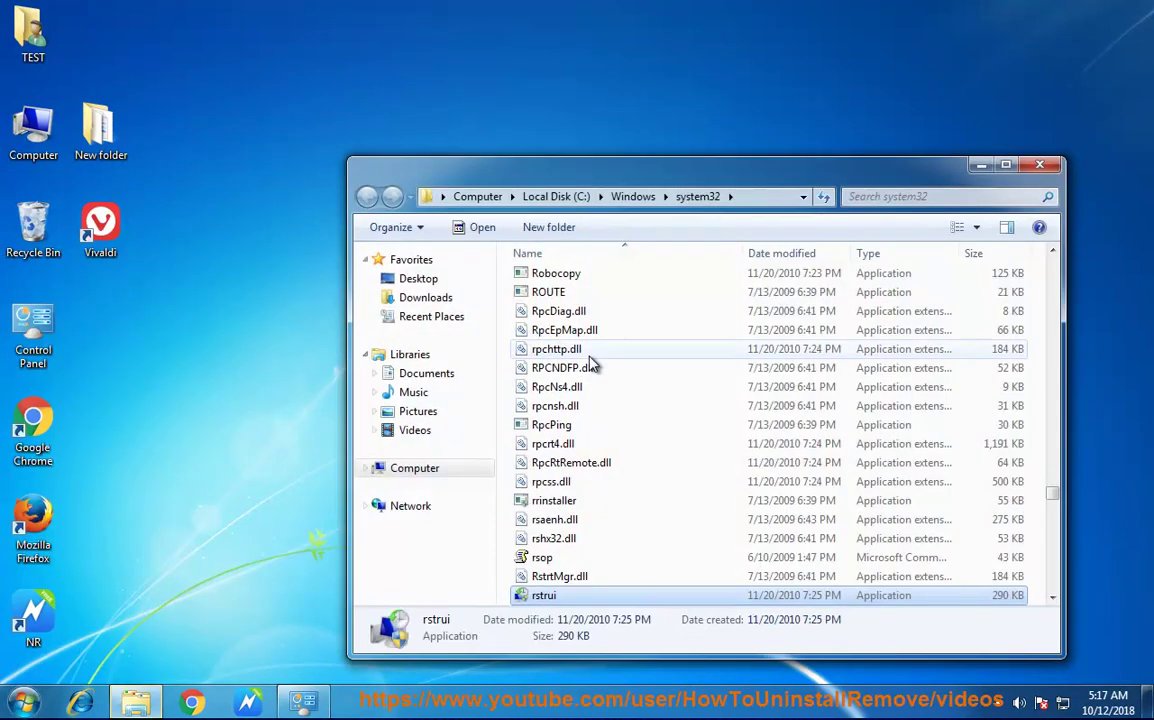
pyautogui.click(1043, 167)
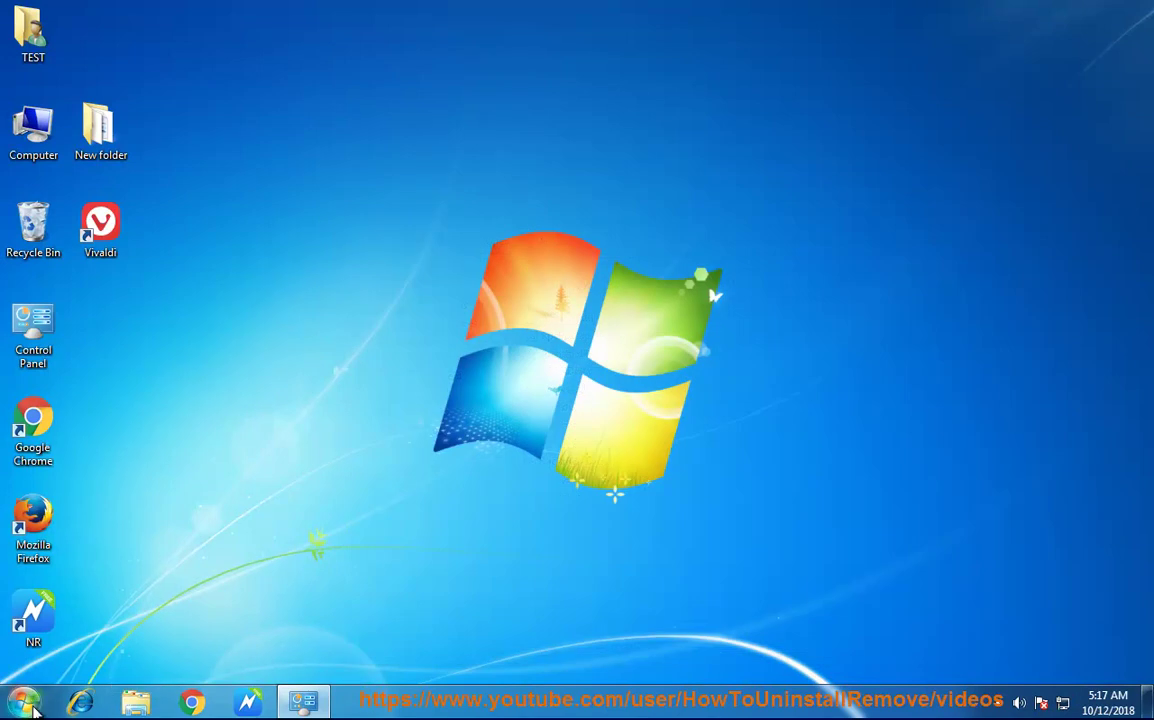
# Step: Run System Restore as administrator from the Start menu search results
pyautogui.click(22, 702)
pyautogui.rightClick(49, 657)
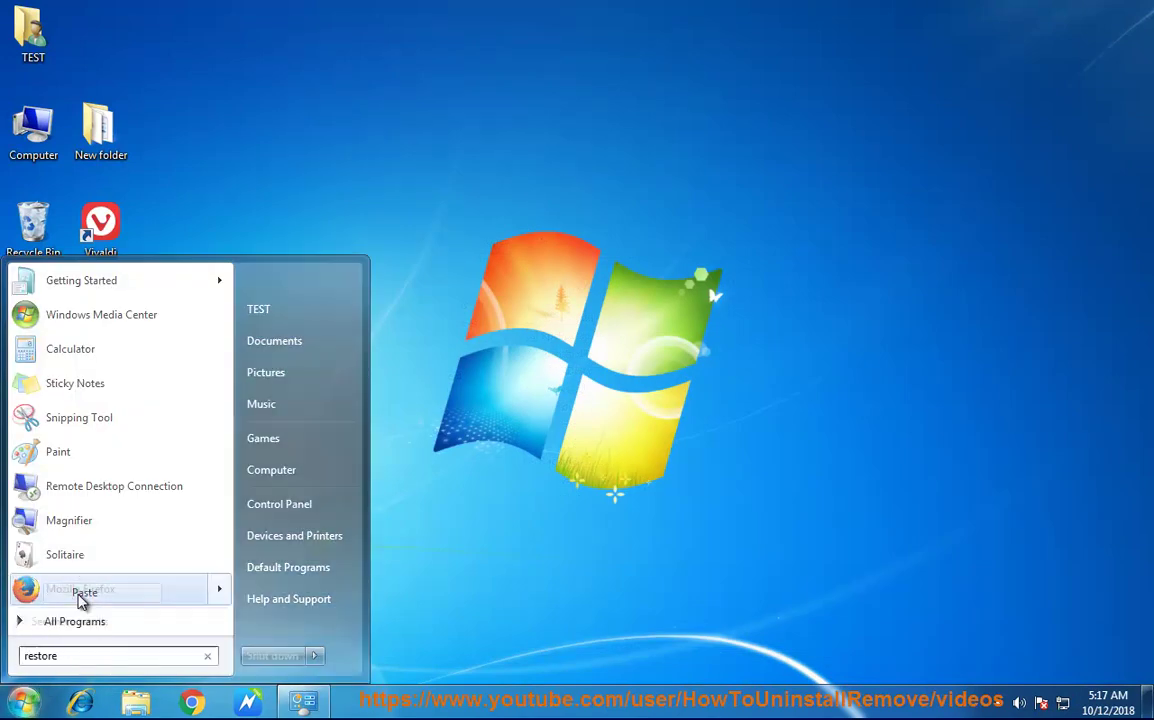
pyautogui.rightClick(80, 330)
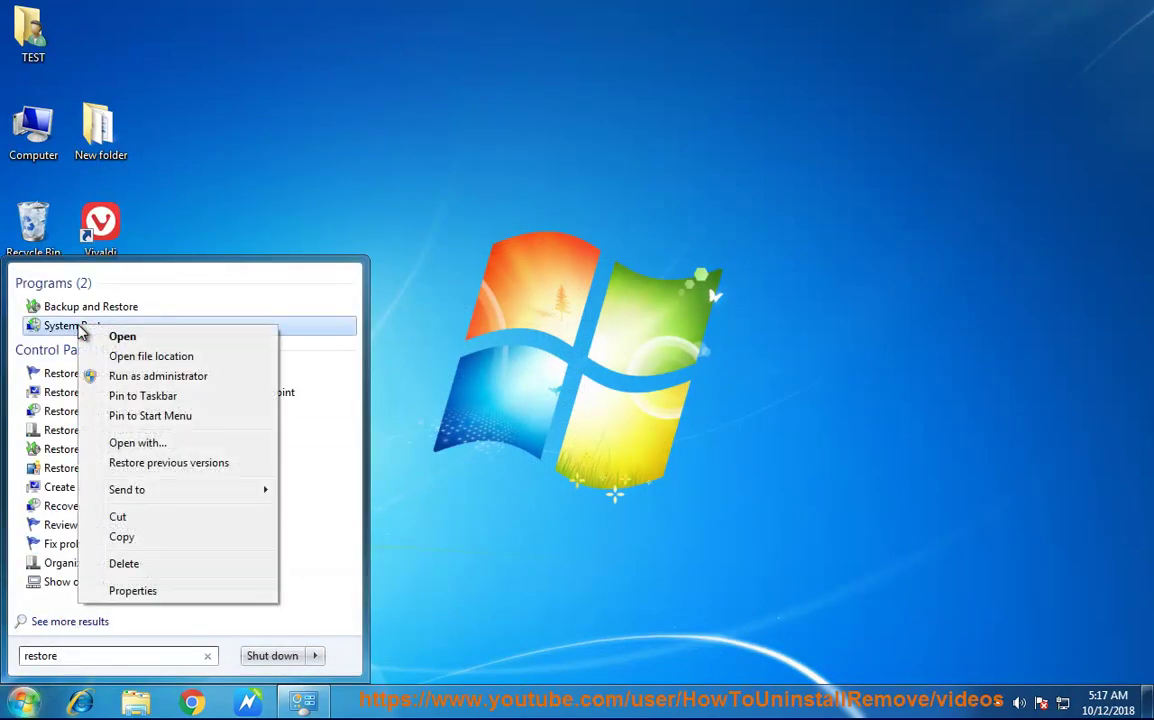
pyautogui.click(168, 380)
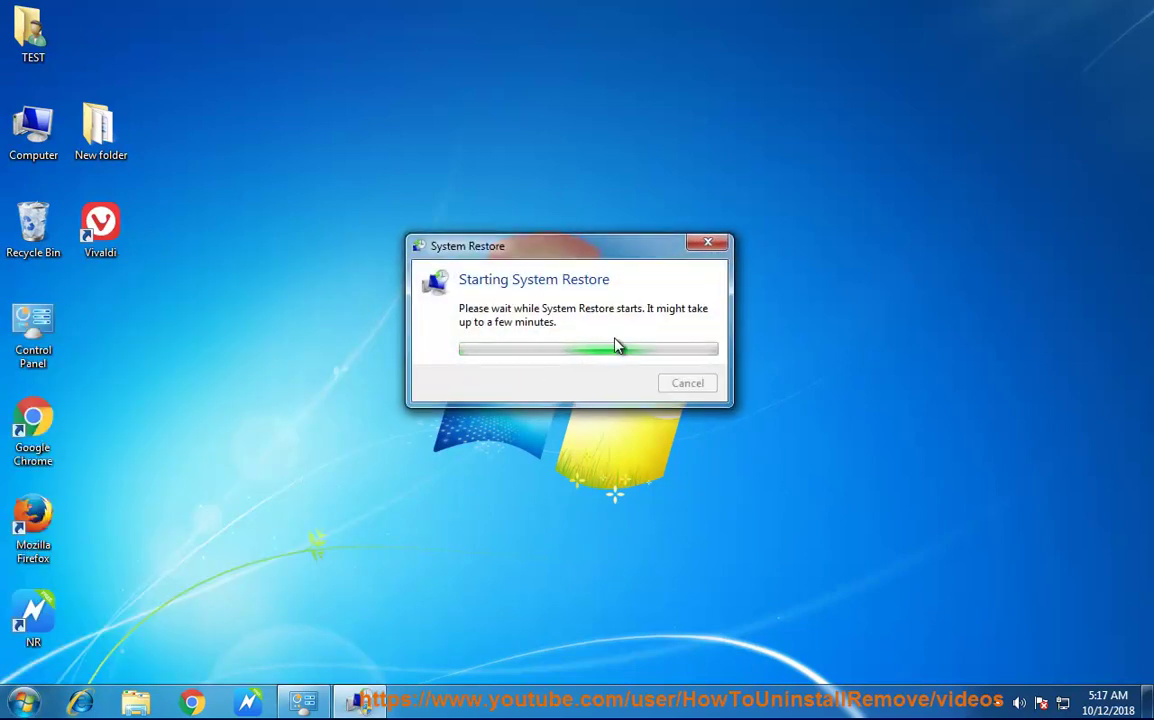
# Step: Advance the wizard to confirm the NaturalReader 14 Free restore point, then cancel without restoring
pyautogui.click(718, 556)
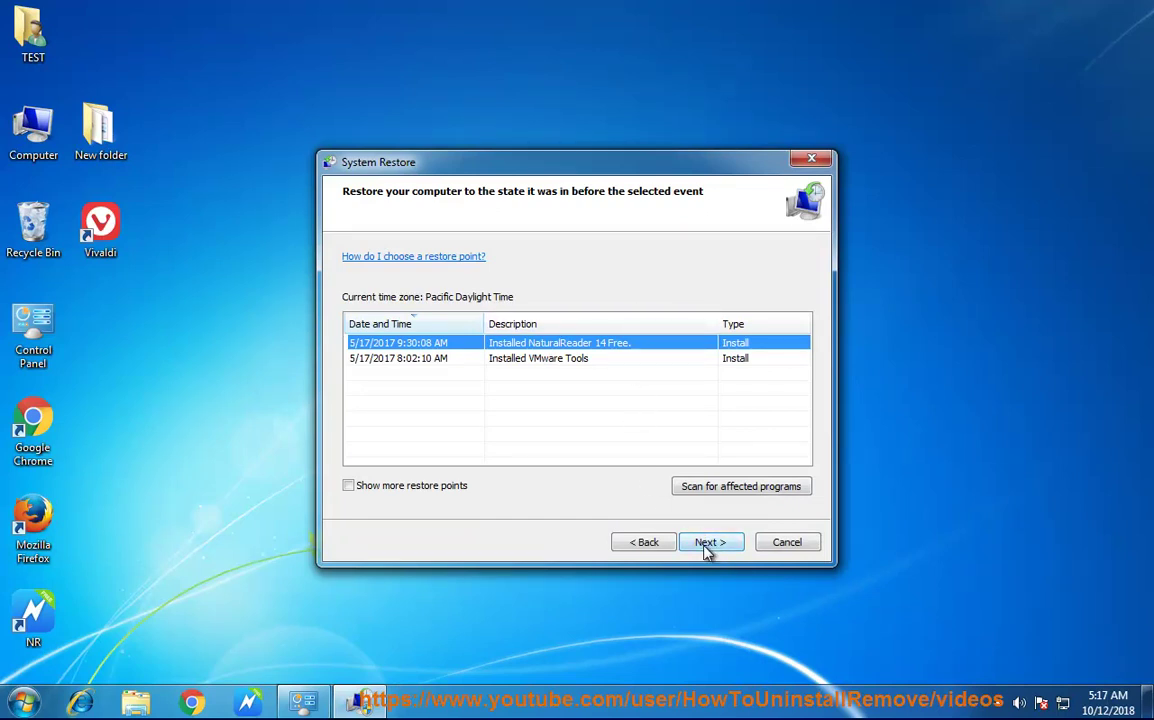
pyautogui.click(707, 549)
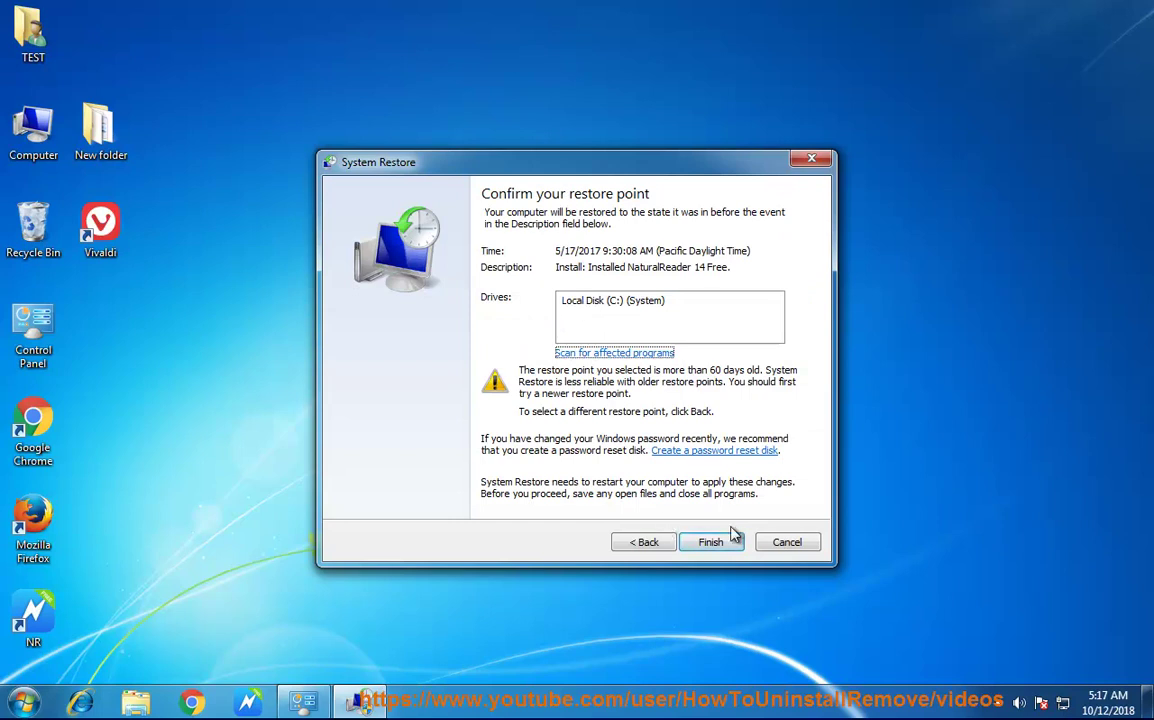
pyautogui.click(704, 546)
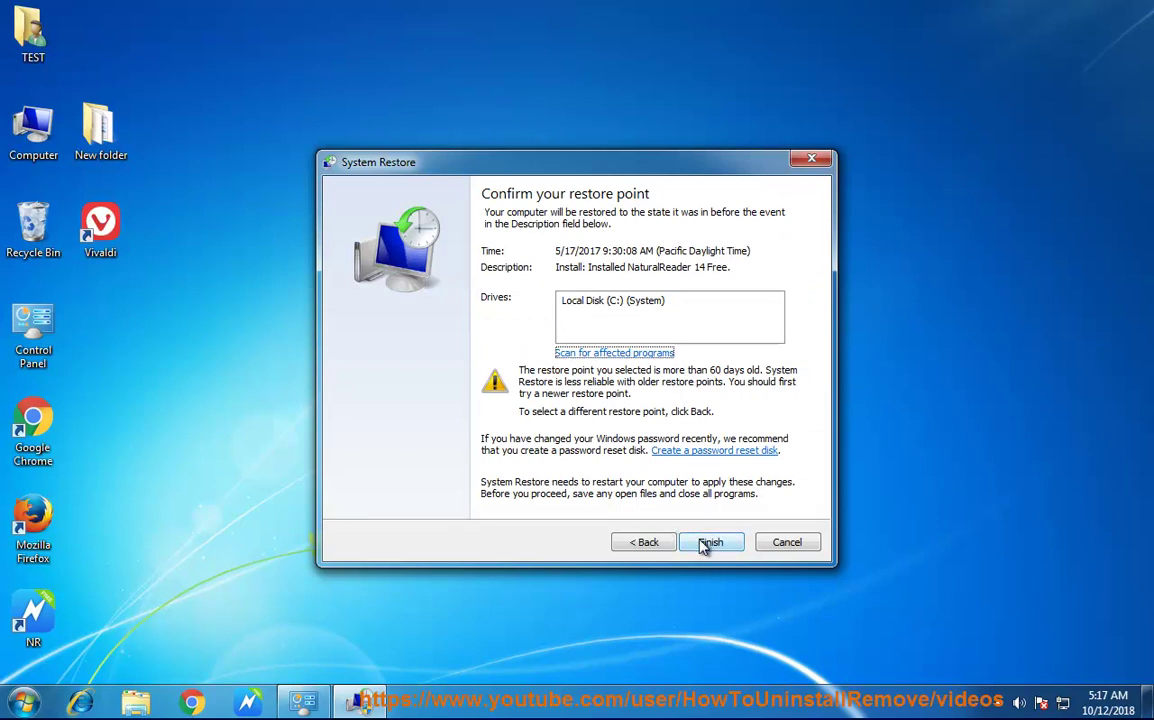
pyautogui.click(767, 546)
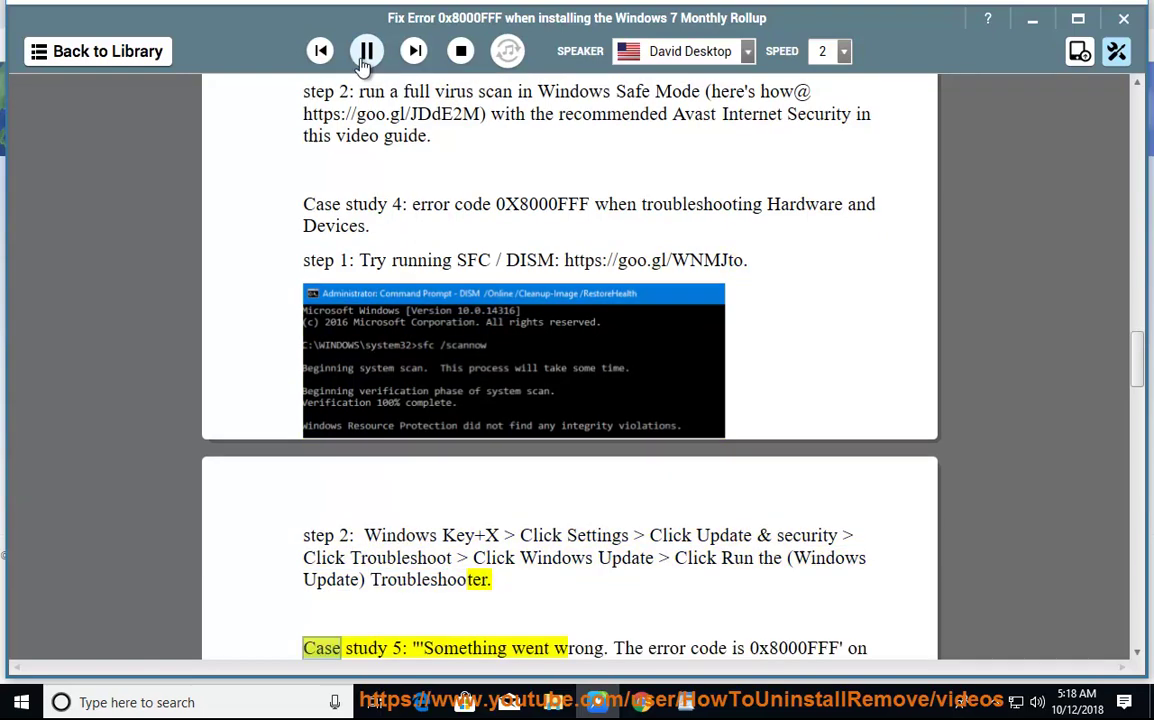
# Step: Stop the guide at the SFC step, then open an administrator Command Prompt showing SFC /SCANNOW
pyautogui.click(490, 260)
pyautogui.doubleClick(476, 260)
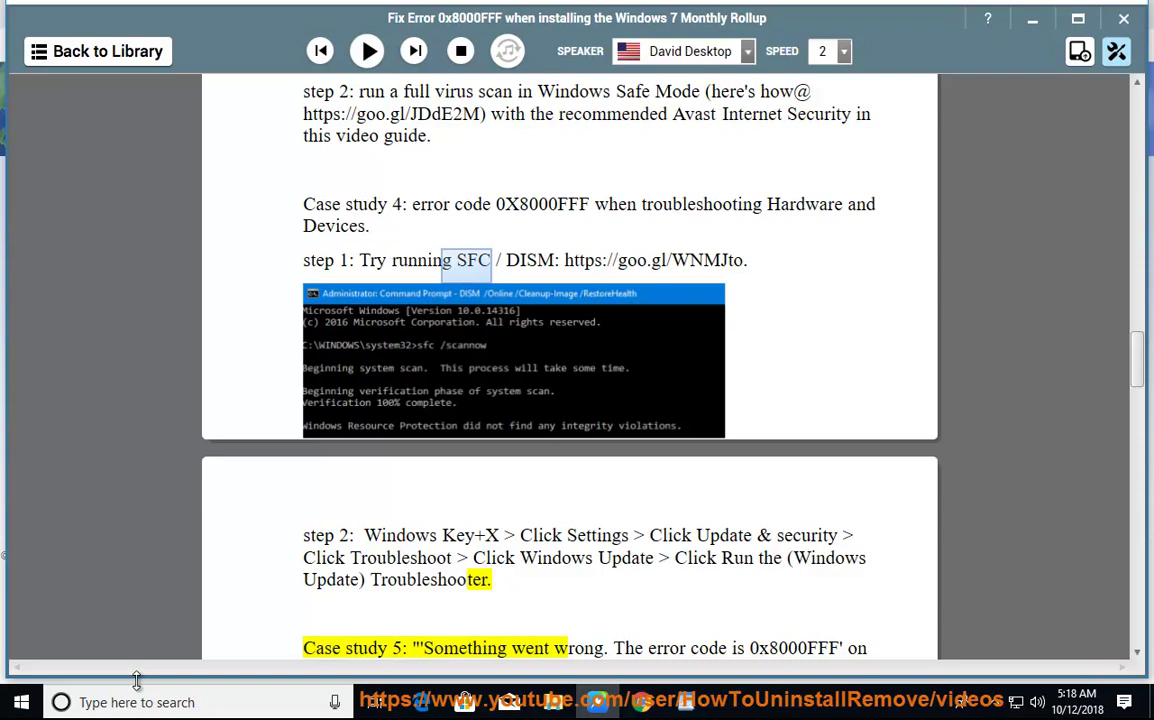
pyautogui.click(130, 702)
pyautogui.write('CMD')
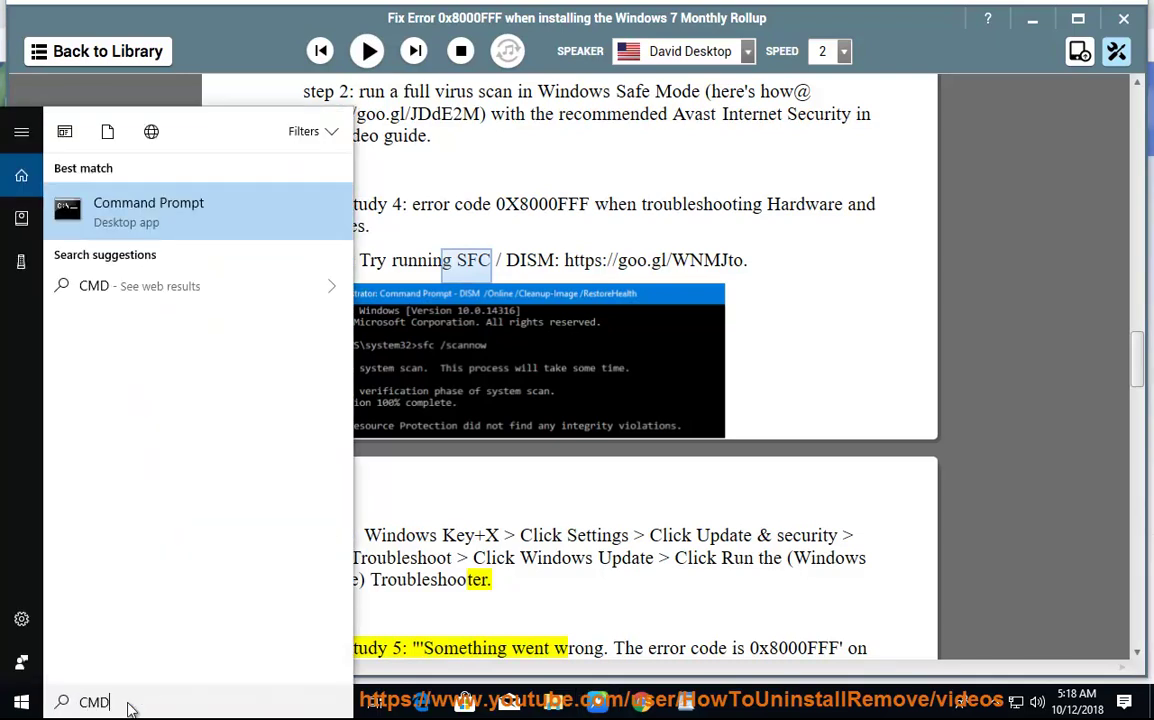
pyautogui.rightClick(150, 210)
pyautogui.click(101, 229)
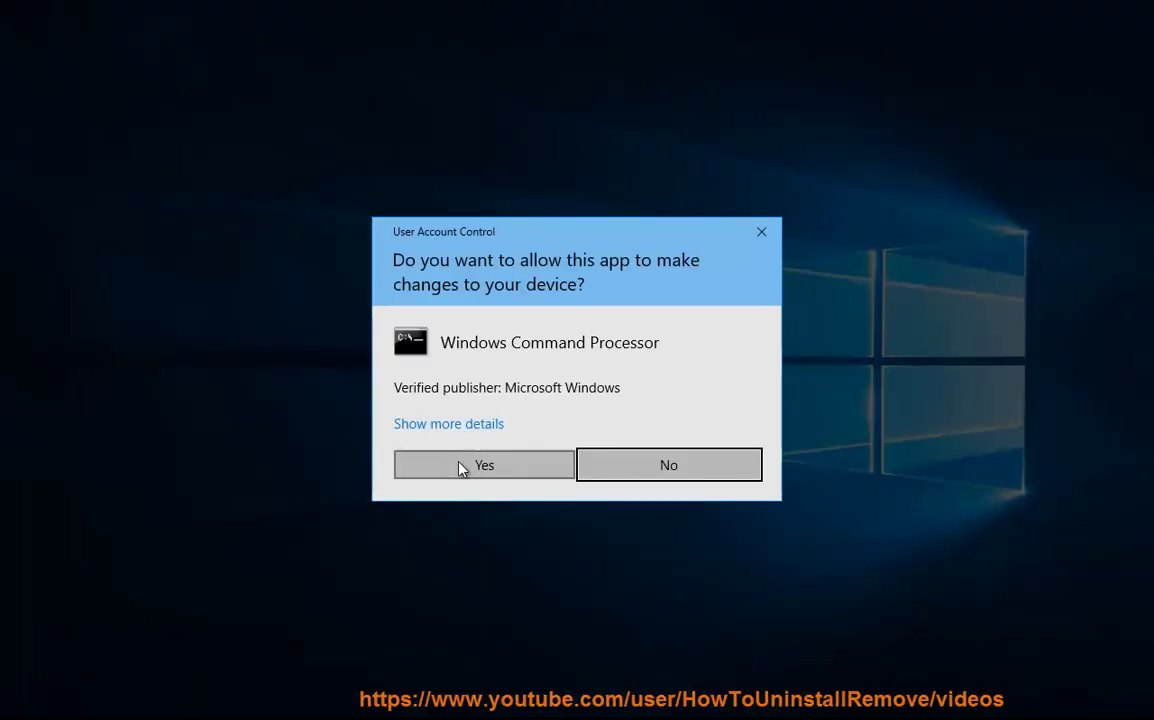
pyautogui.click(459, 466)
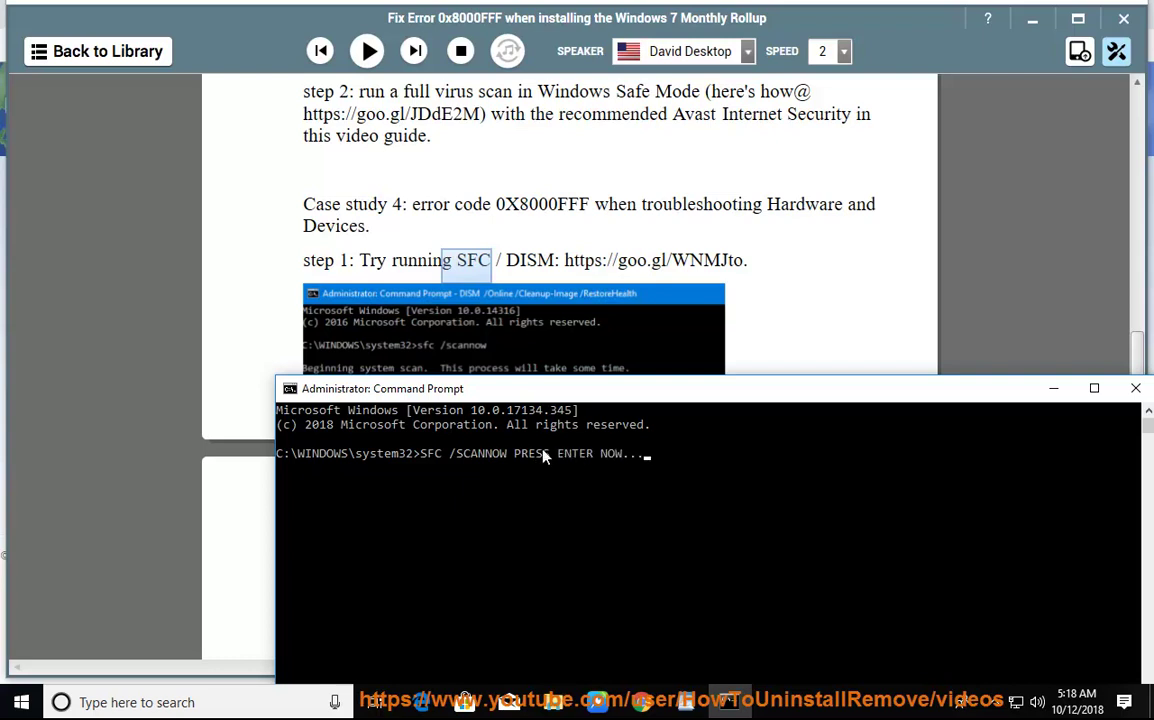
pyautogui.click(1053, 388)
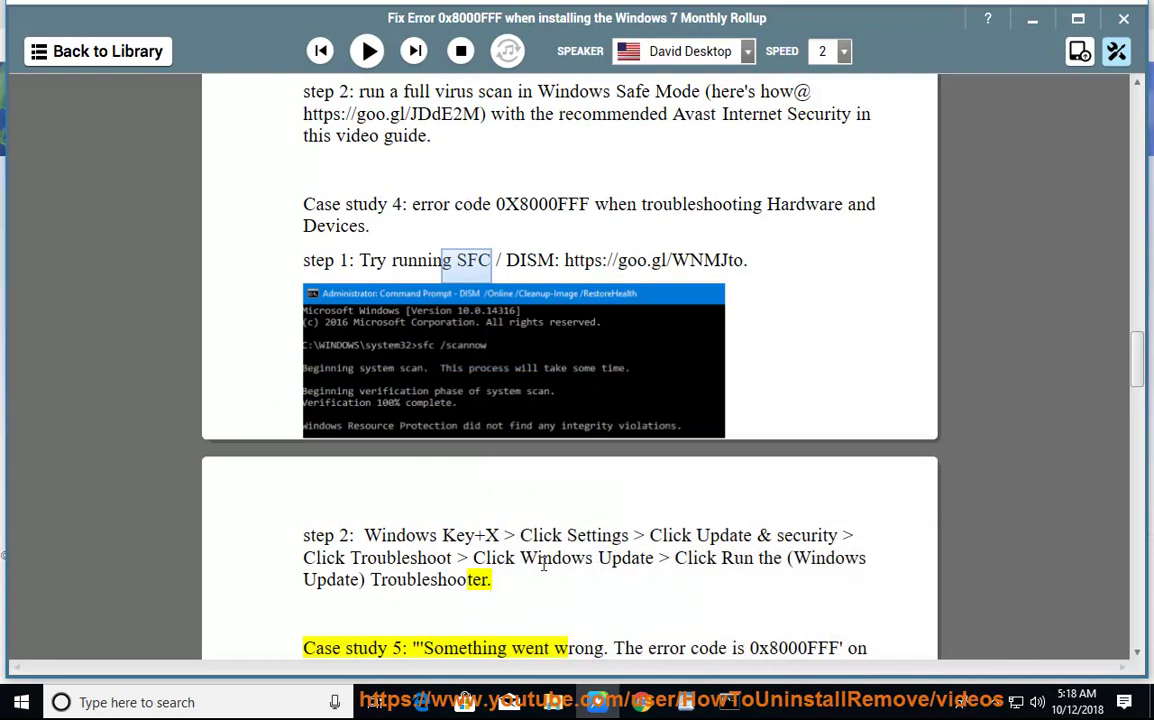
# Step: Open Settings' Troubleshoot page and expand the Windows Update troubleshooter
pyautogui.click(683, 560)
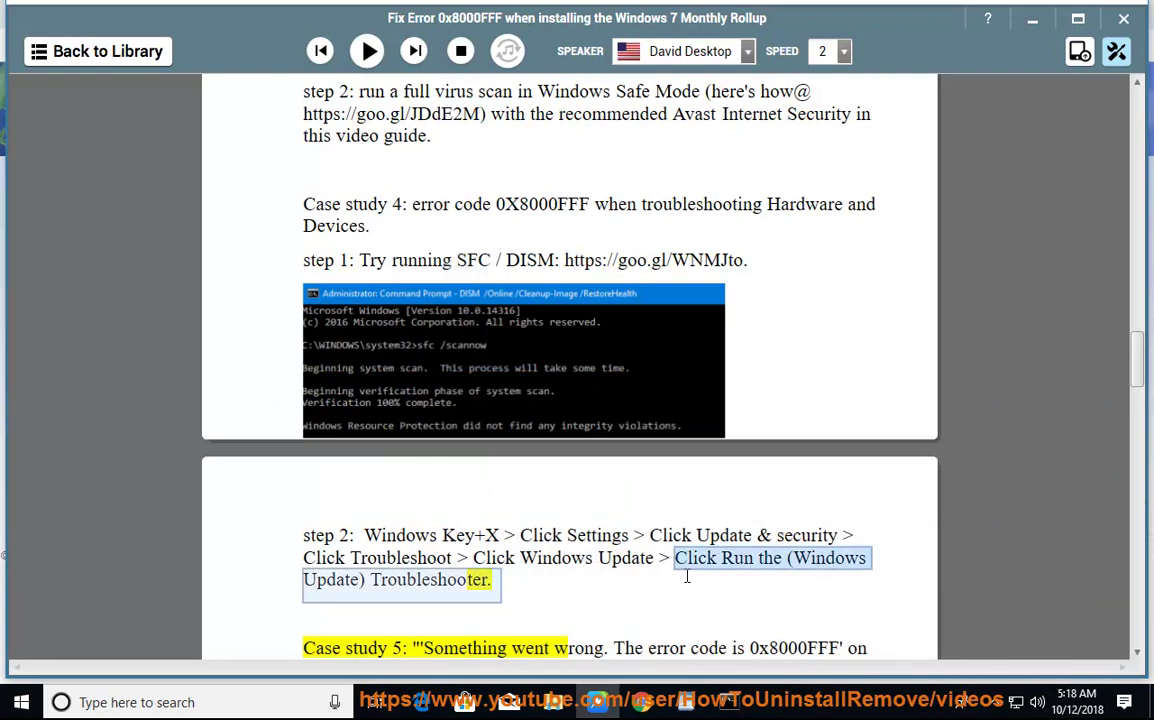
pyautogui.click(21, 702)
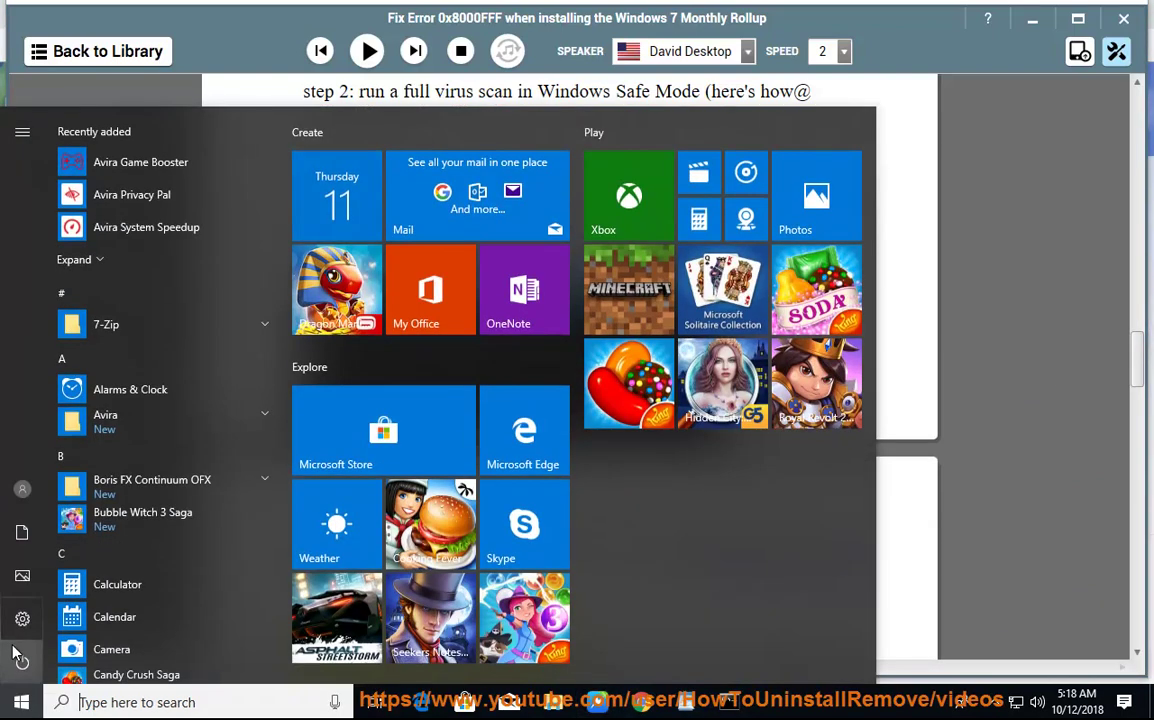
pyautogui.click(22, 620)
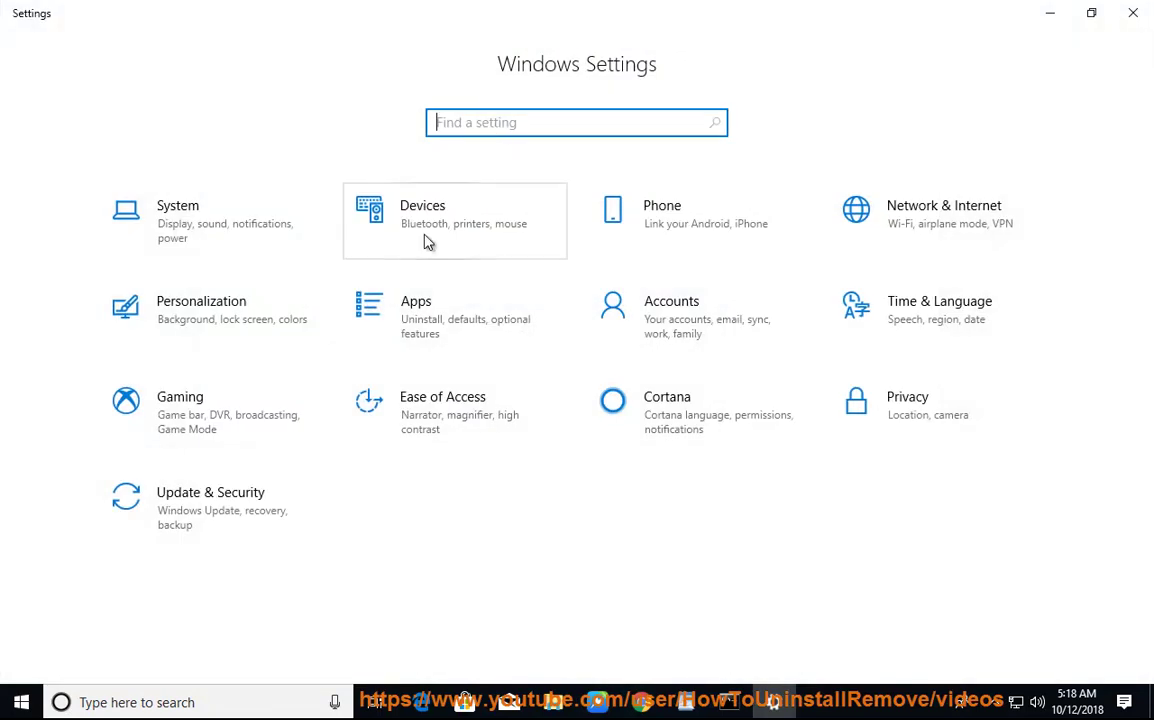
pyautogui.write('Tr')
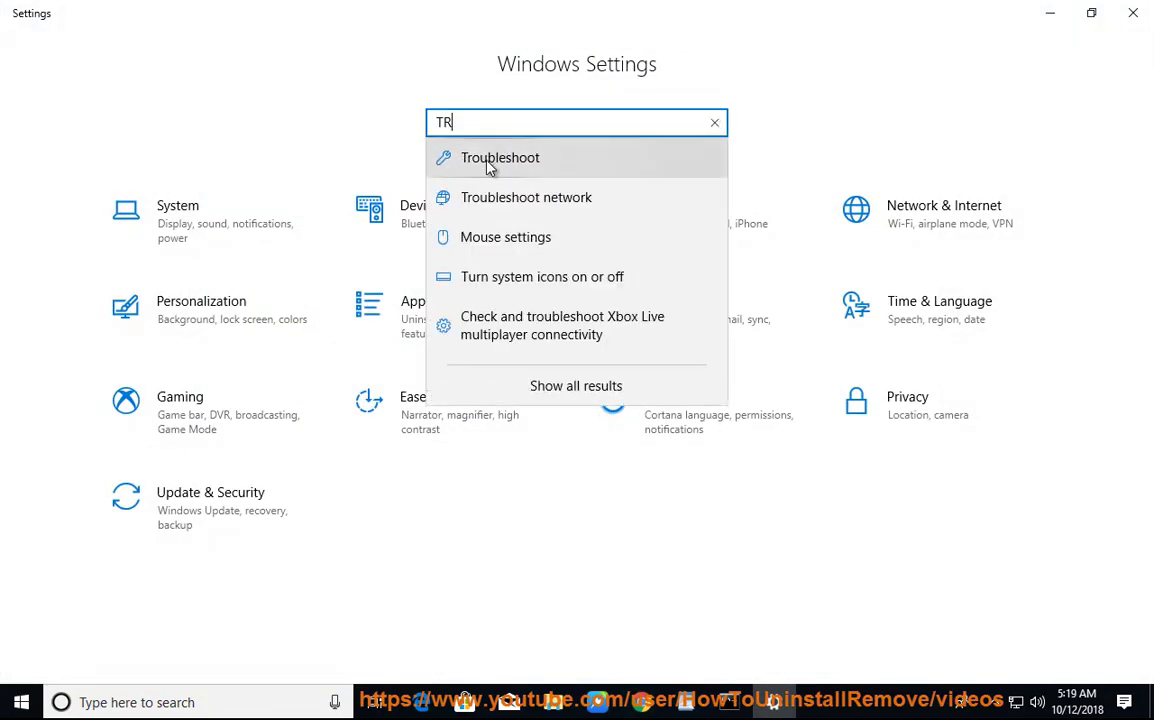
pyautogui.click(525, 164)
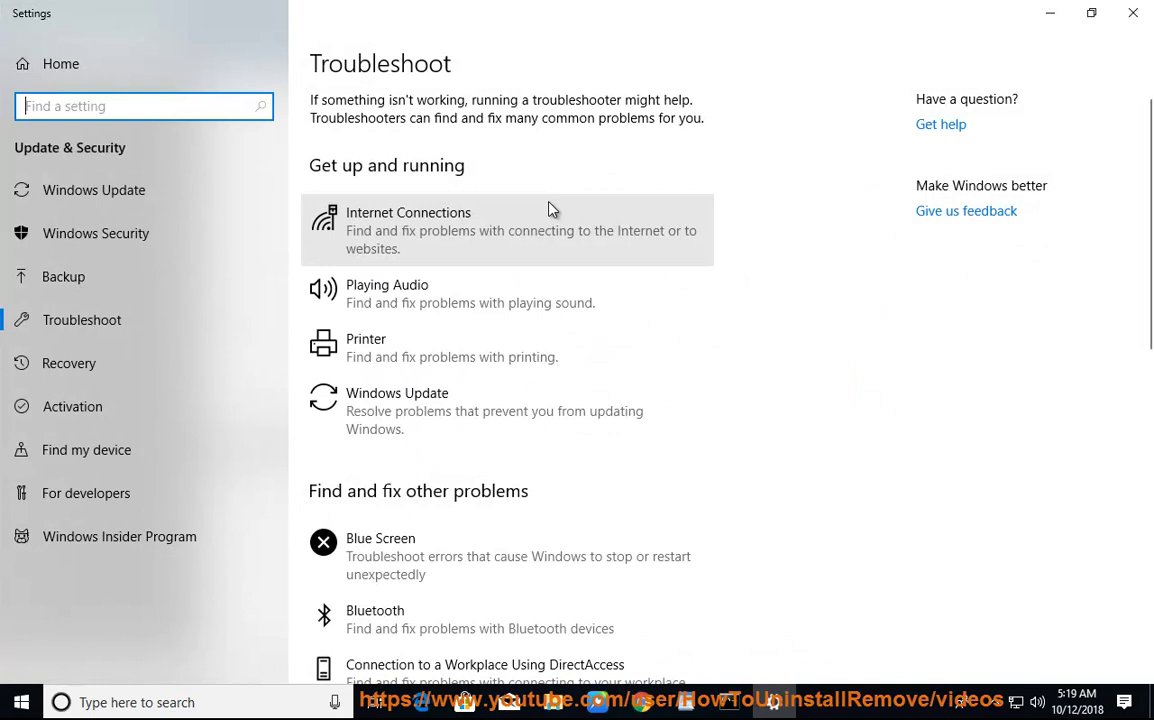
pyautogui.click(405, 423)
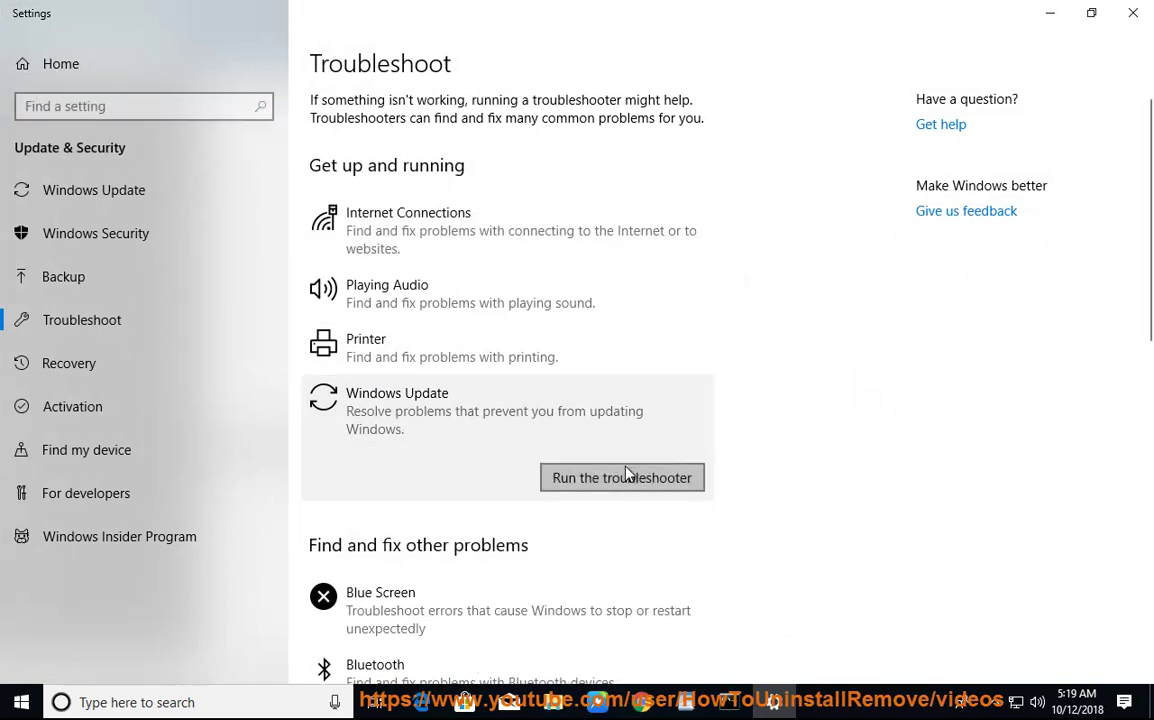
pyautogui.click(1050, 13)
# Step: Resume reading the guide, then expand the Windows Store Apps troubleshooter and return to the reader
pyautogui.click(613, 622)
pyautogui.click(368, 51)
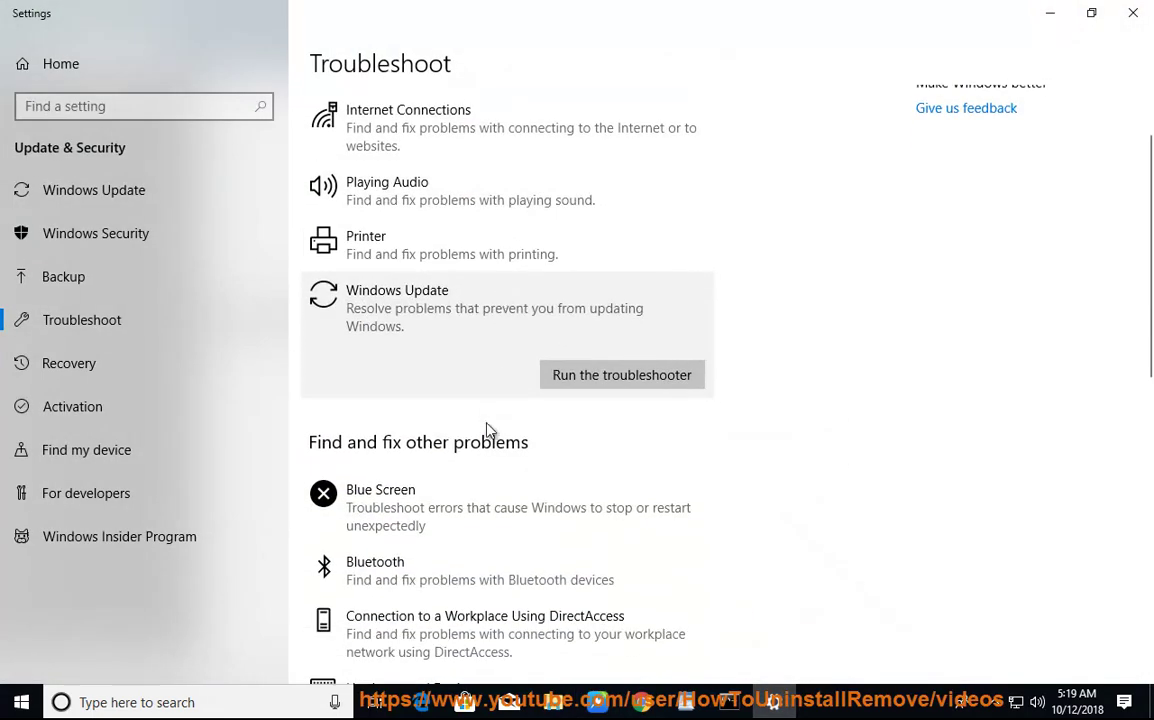
pyautogui.scroll(-3, 487, 433)
pyautogui.scroll(-2, 489, 442)
pyautogui.scroll(-2, 488, 440)
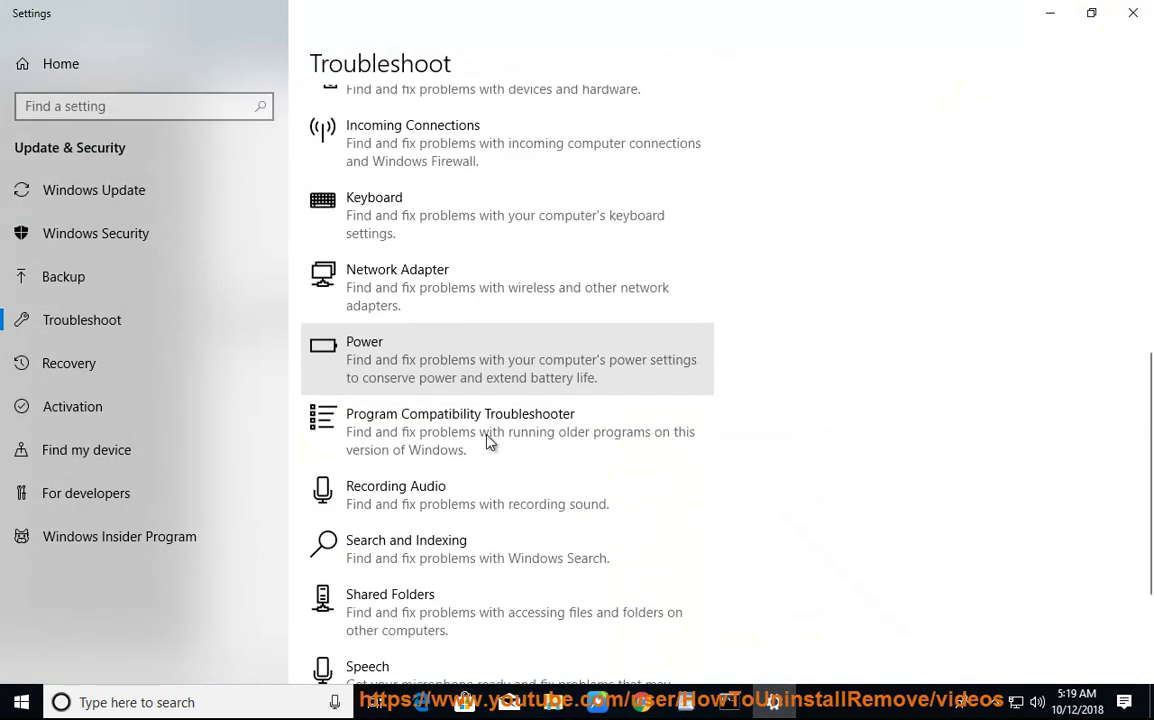
pyautogui.scroll(-2, 488, 442)
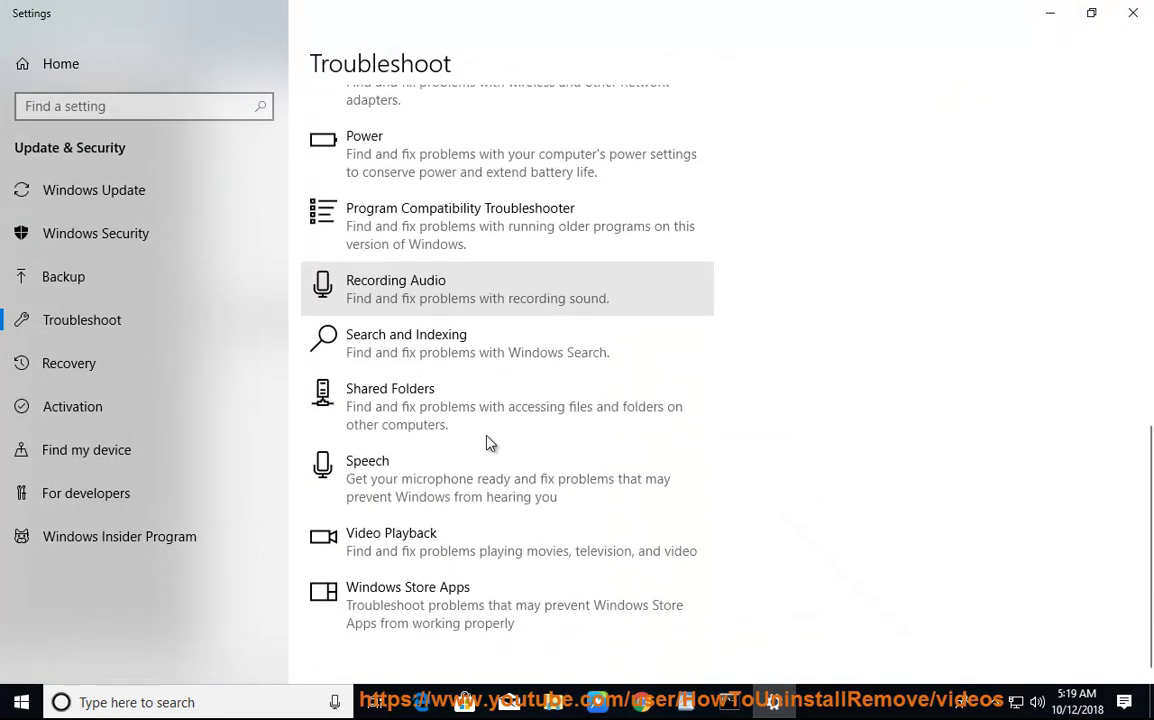
pyautogui.click(467, 601)
pyautogui.click(602, 704)
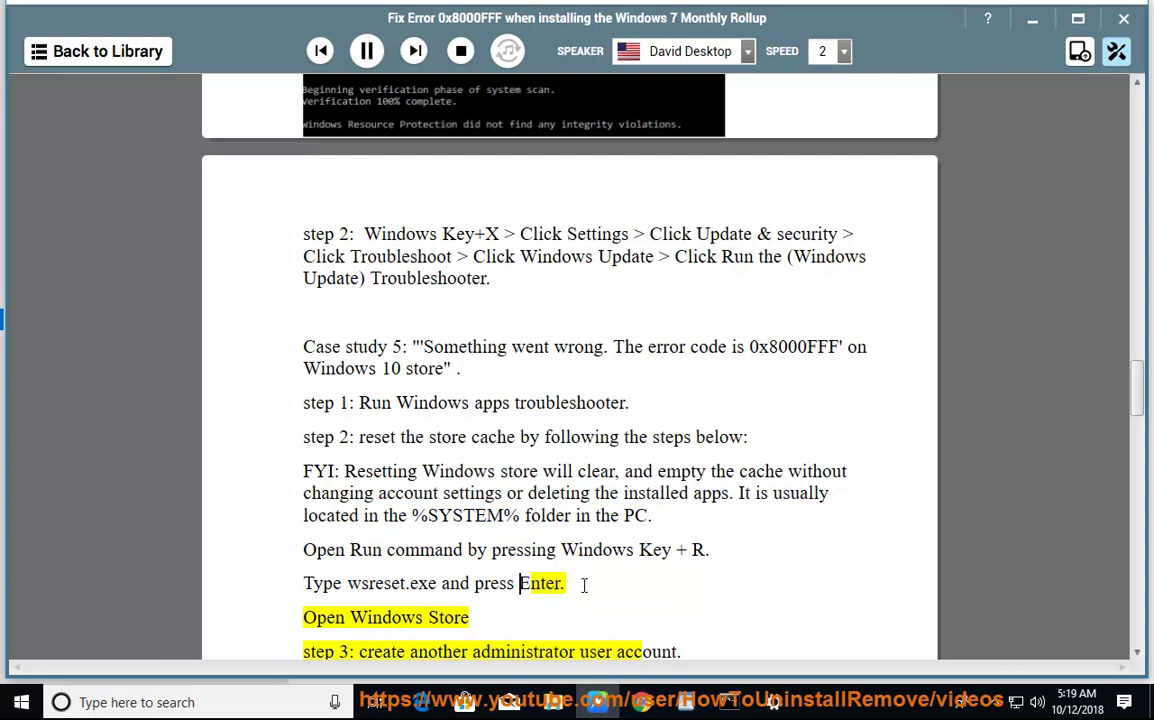
# Step: Pause reading and paste the copied wsreset.exe command into the Run box, then cancel it
pyautogui.click(370, 58)
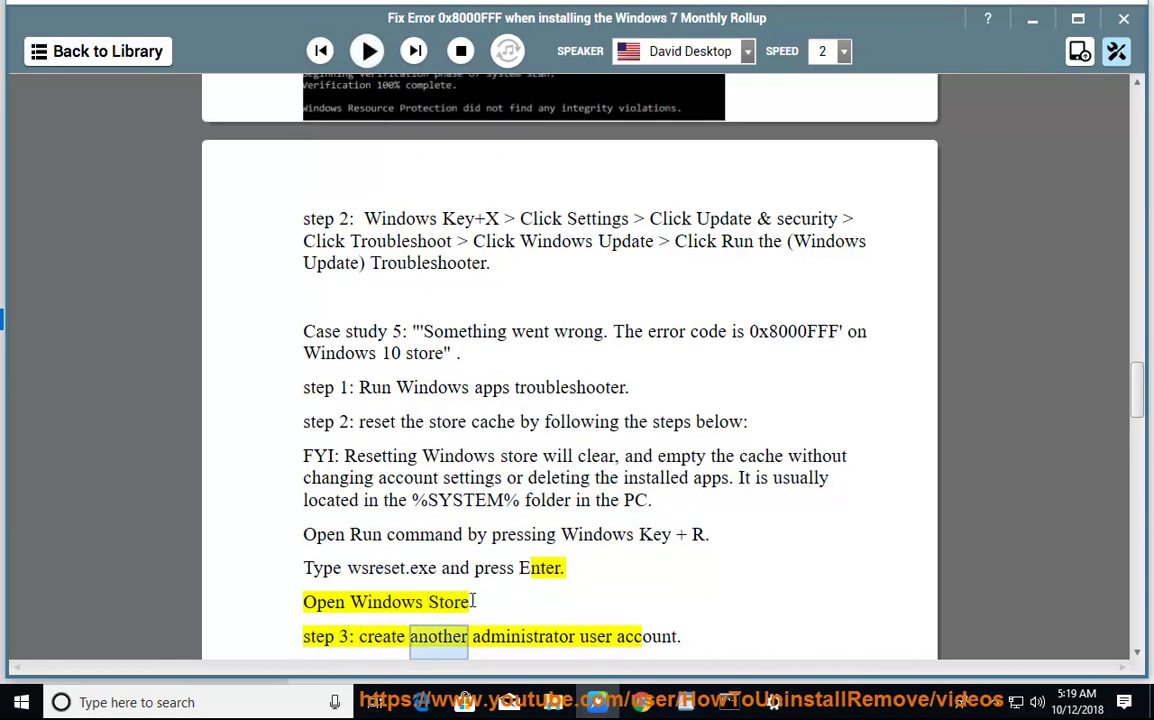
pyautogui.moveTo(438, 568); pyautogui.dragTo(349, 568)
pyautogui.rightClick(352, 568)
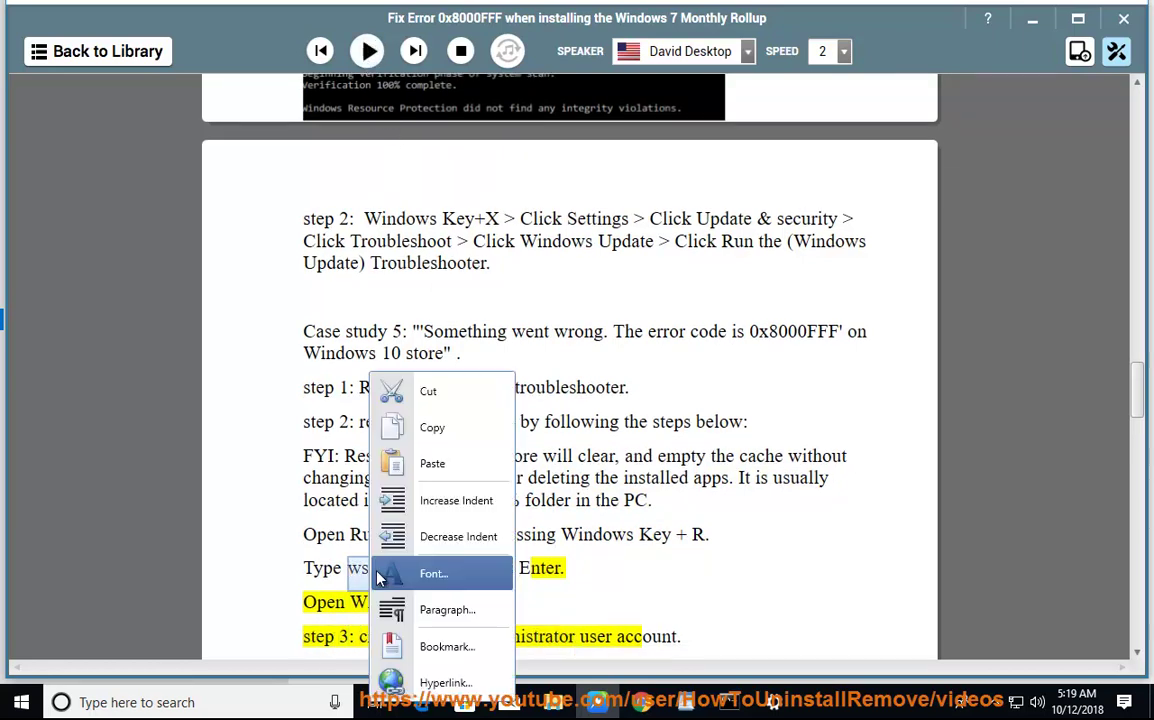
pyautogui.click(441, 430)
pyautogui.press('super+r')
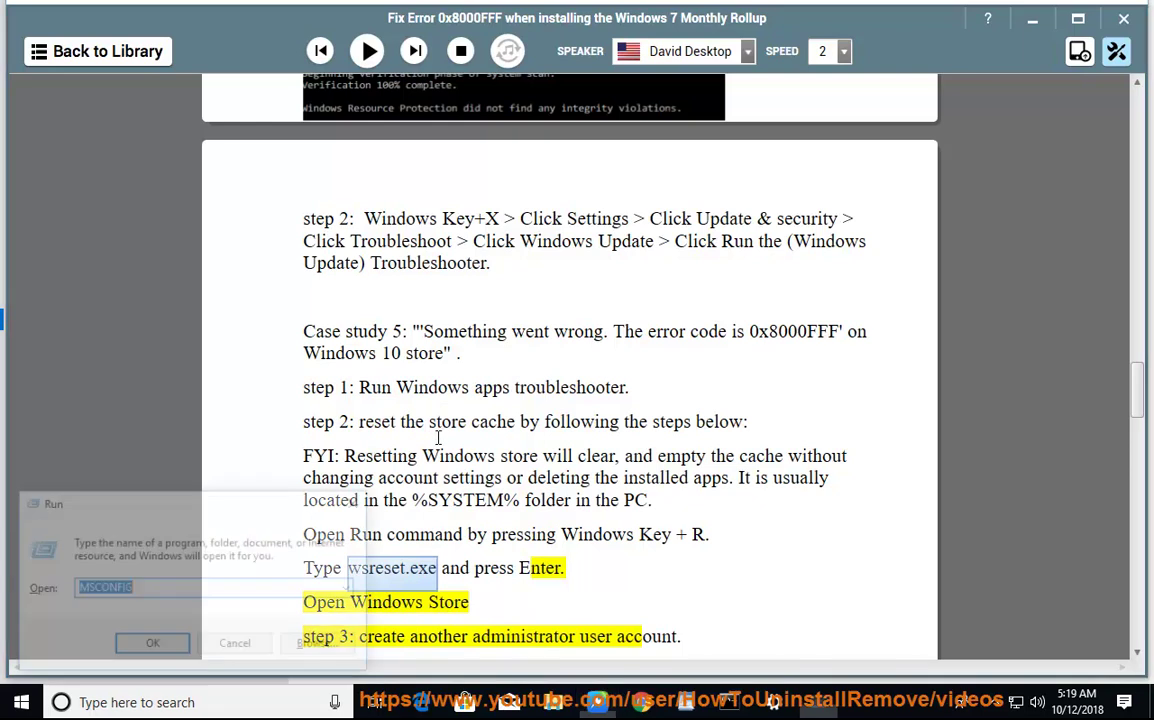
pyautogui.hotkey('ctrl', 'v')
pyautogui.doubleClick(153, 590)
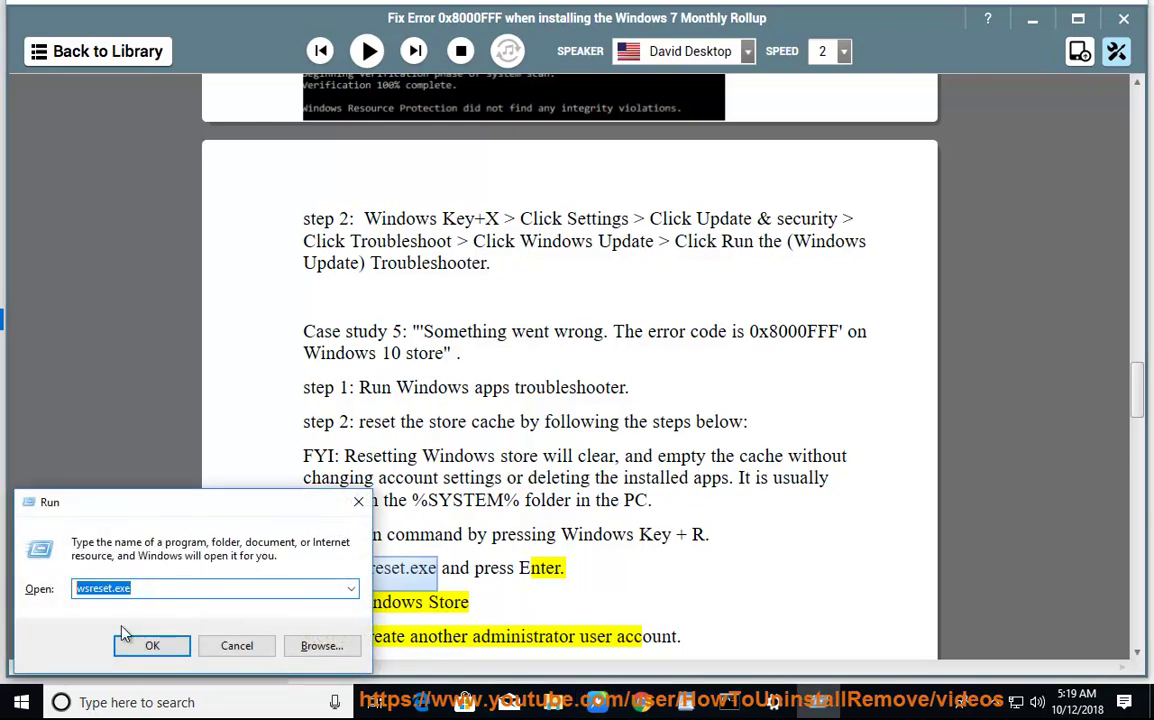
pyautogui.click(237, 645)
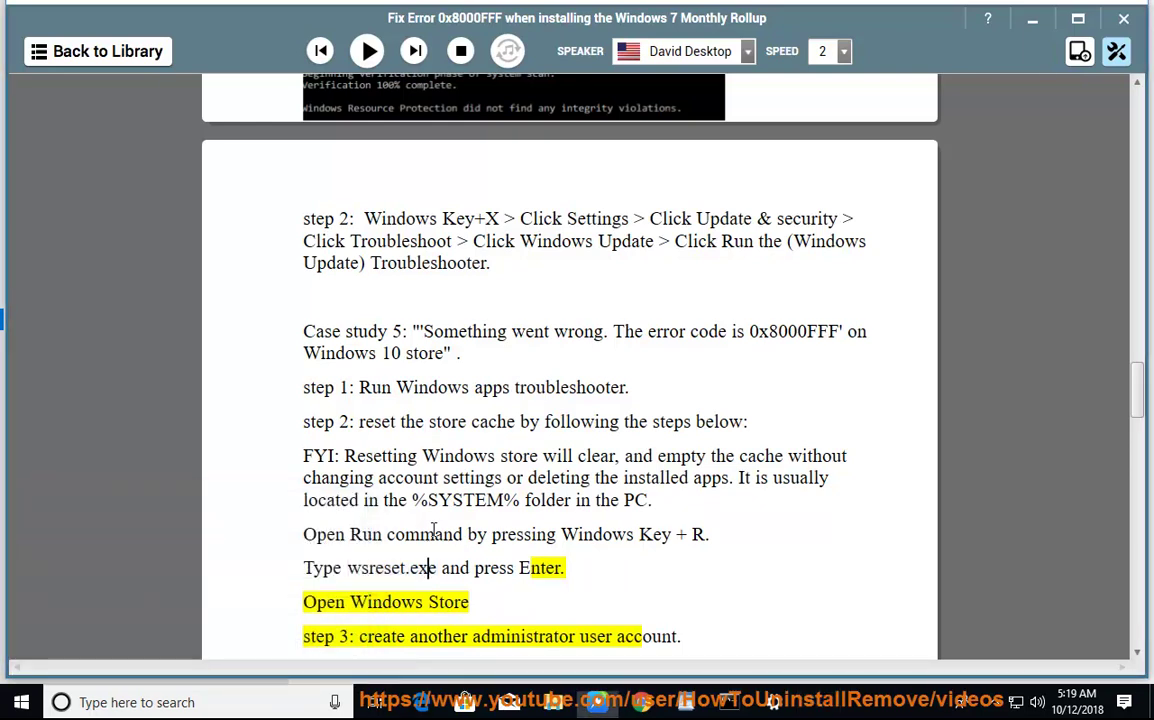
# Step: Resume reading through step 3 about another administrator account, then return to Settings
pyautogui.click(367, 52)
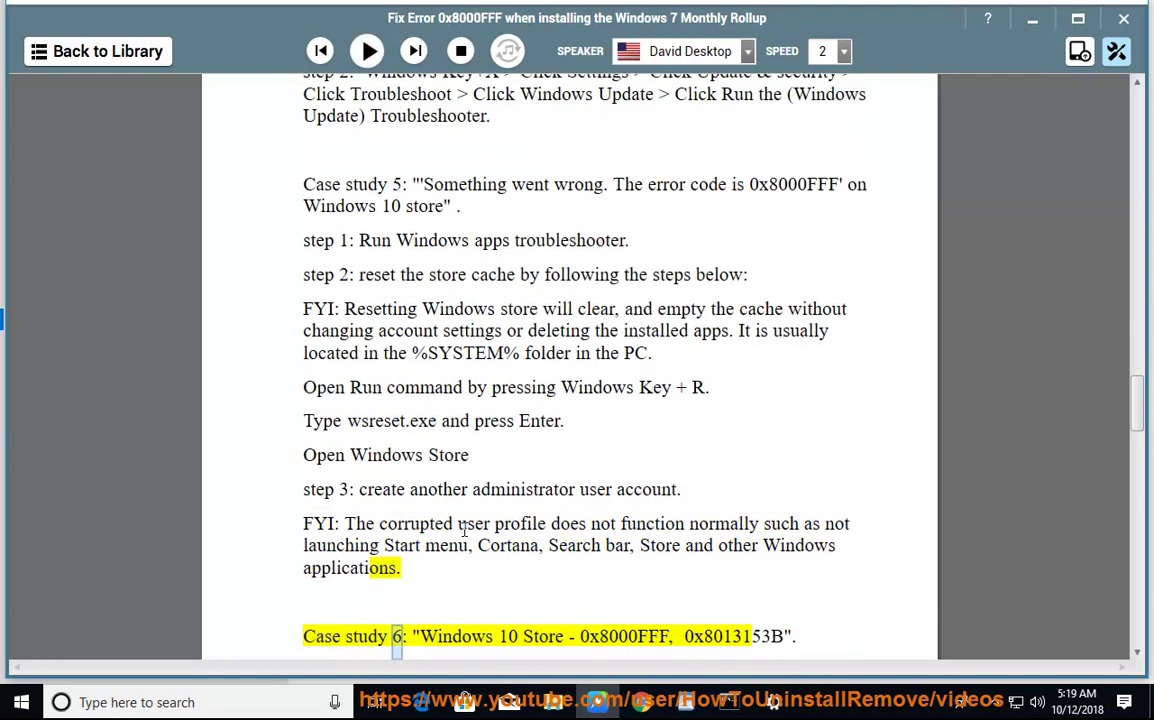
pyautogui.moveTo(658, 482); pyautogui.dragTo(335, 510)
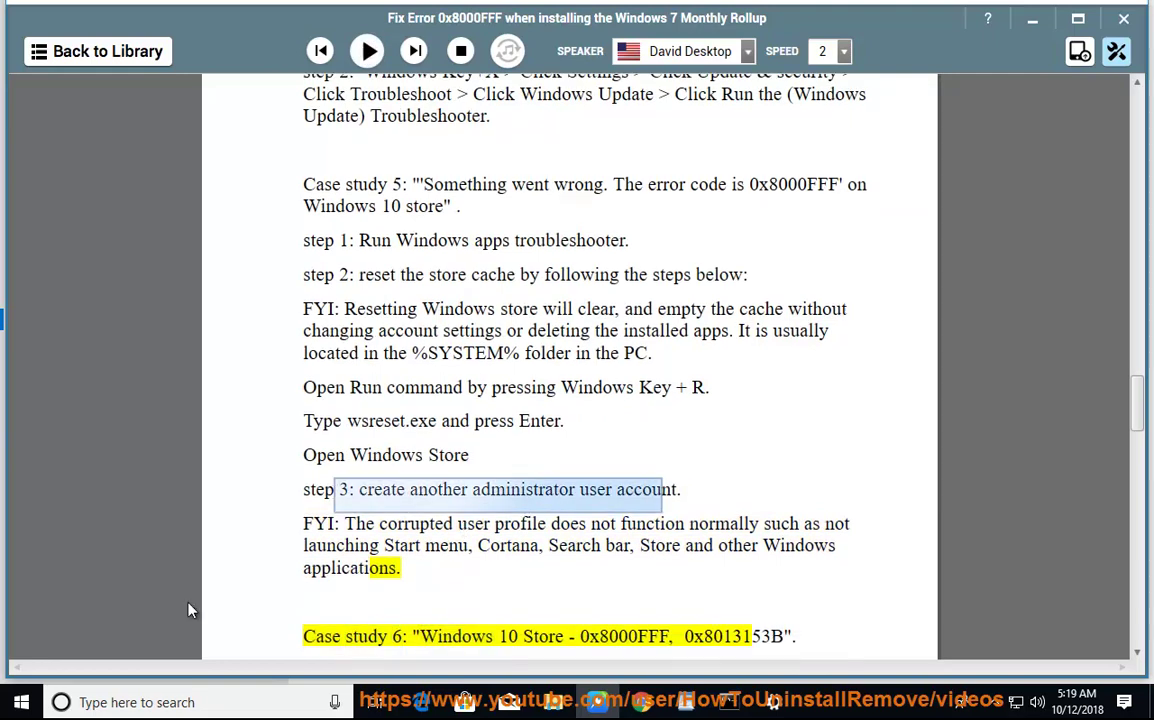
pyautogui.click(773, 702)
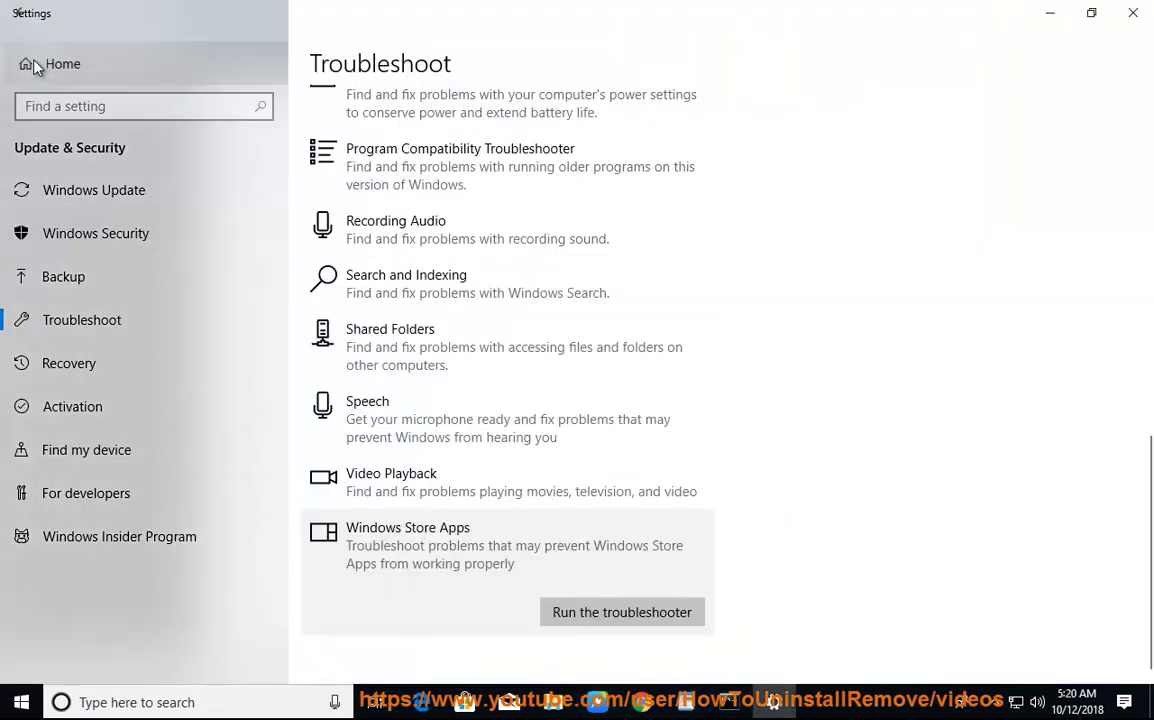
# Step: Under Accounts > Family & other people, start adding a user without a Microsoft account
pyautogui.click(40, 62)
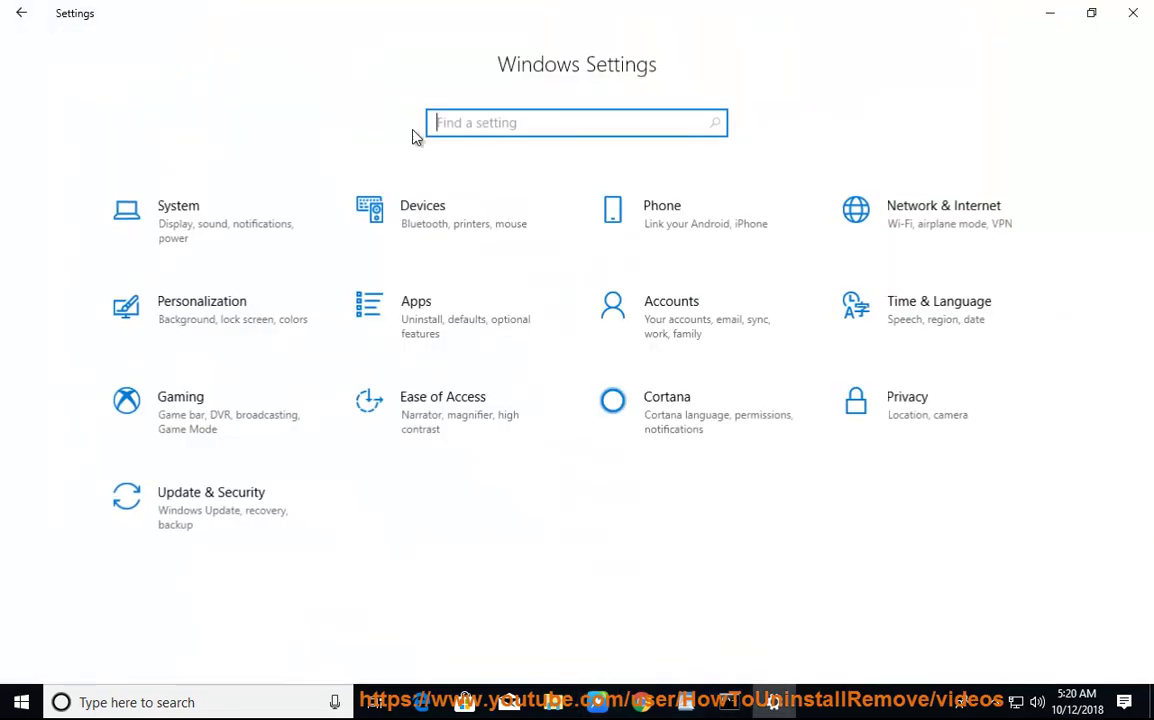
pyautogui.click(697, 321)
pyautogui.click(158, 368)
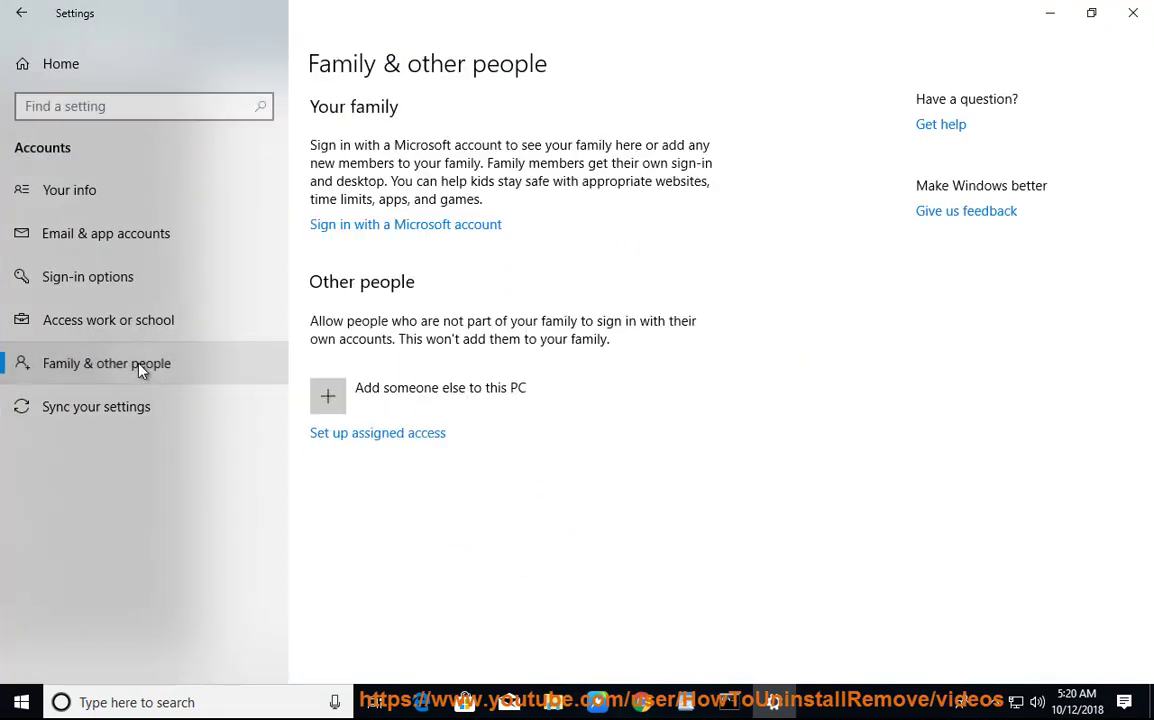
pyautogui.click(505, 398)
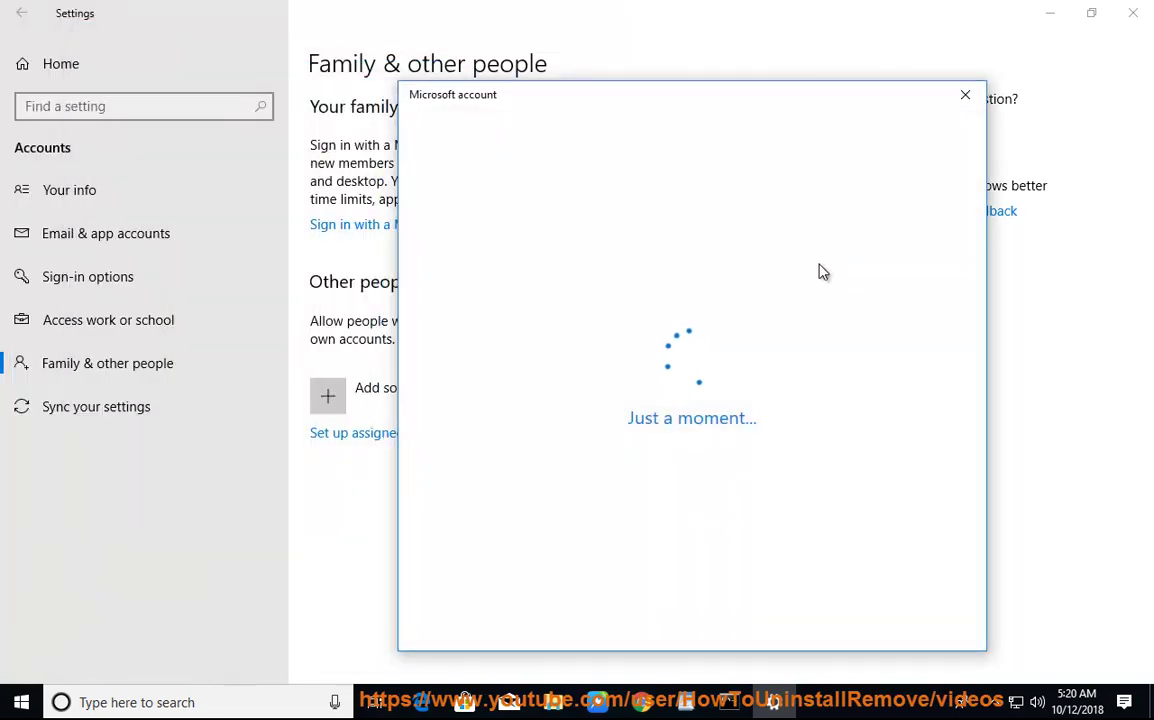
pyautogui.moveTo(615, 106); pyautogui.dragTo(778, 133)
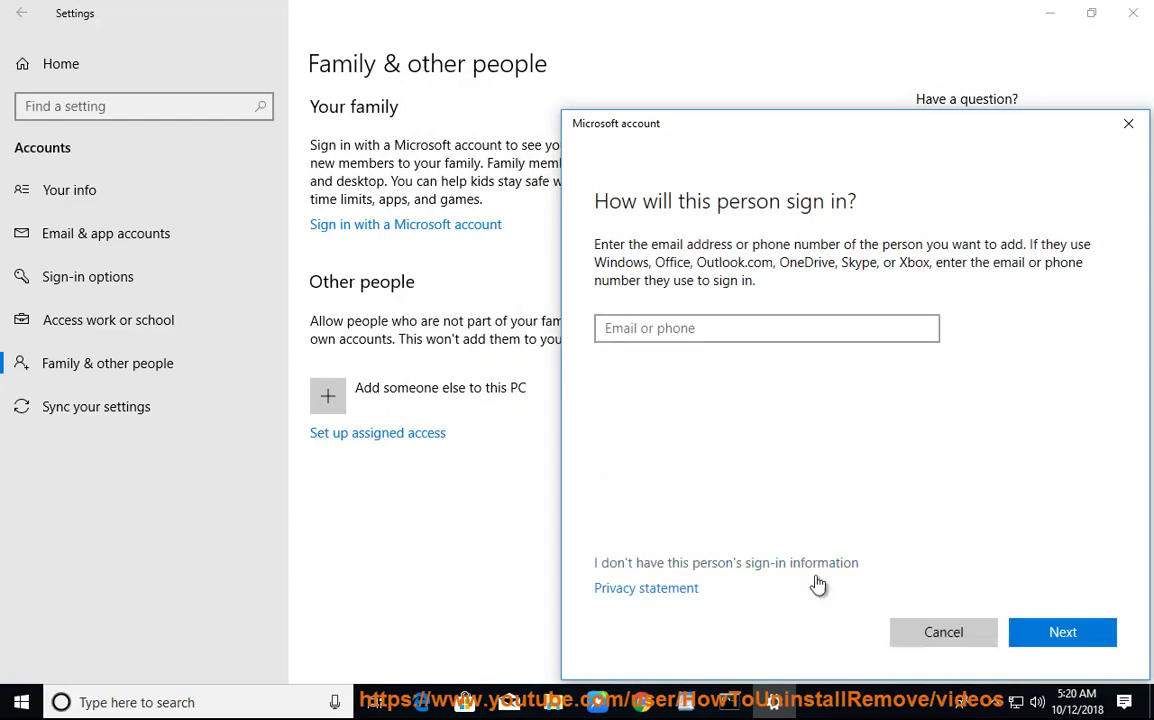
pyautogui.click(825, 564)
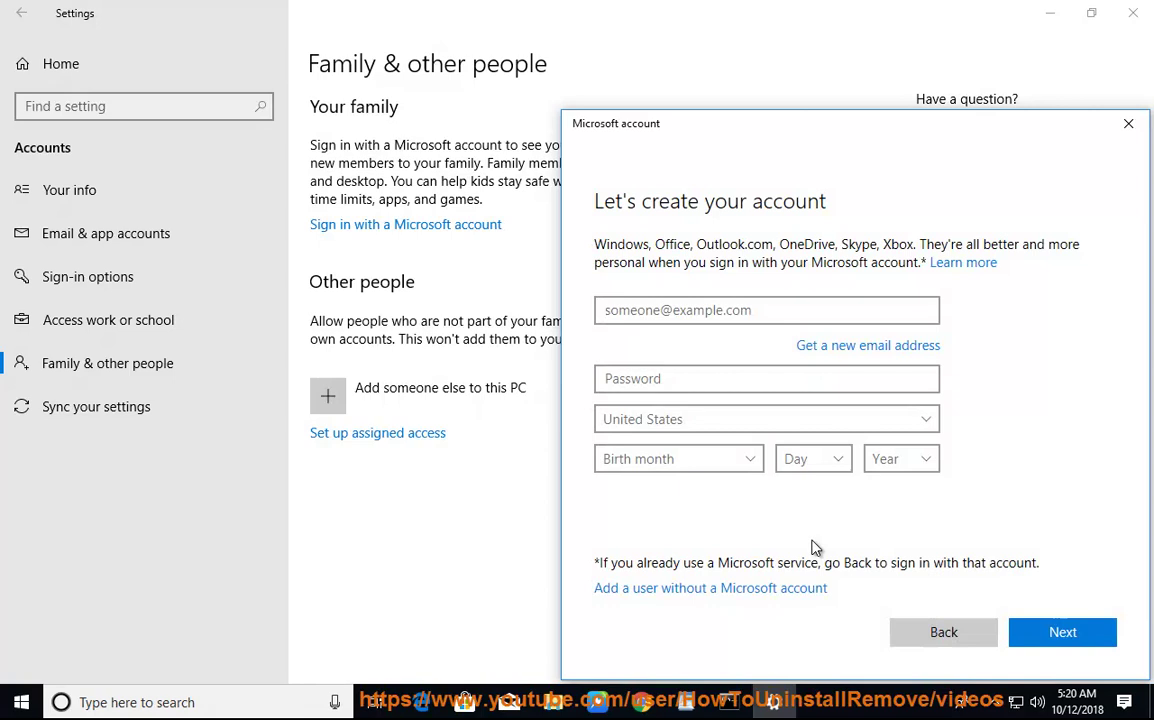
pyautogui.click(735, 592)
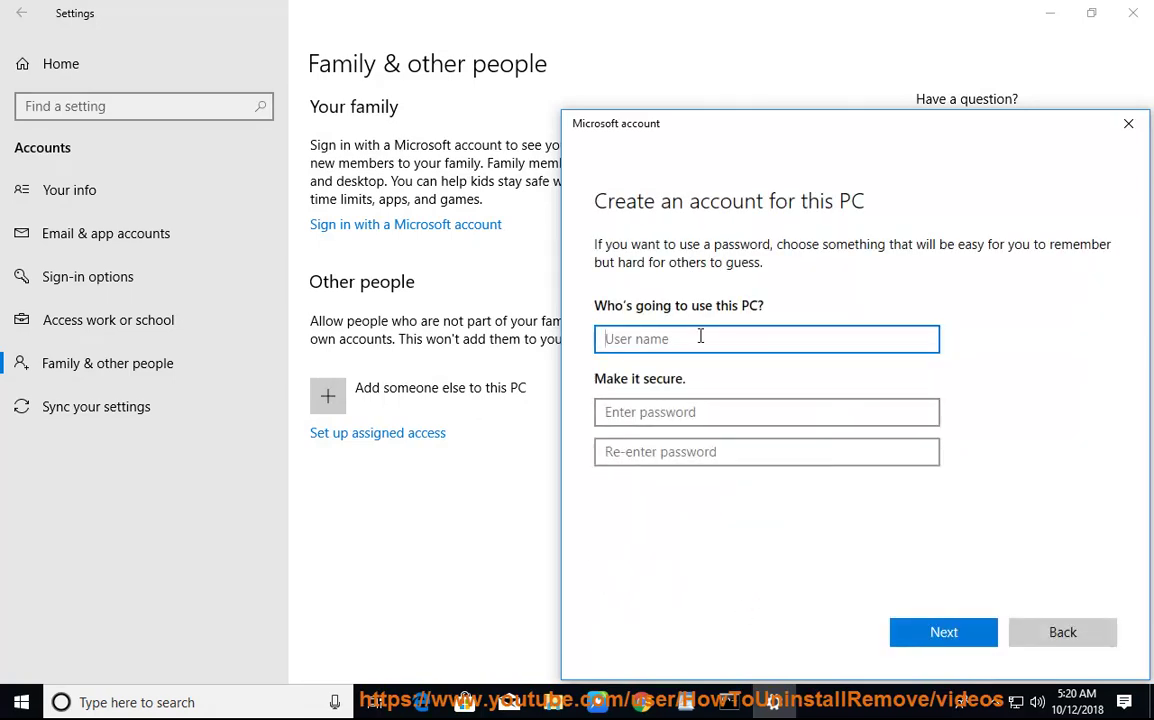
# Step: Enter the user name TEST2 and type the account password twice
pyautogui.write('TEST2')
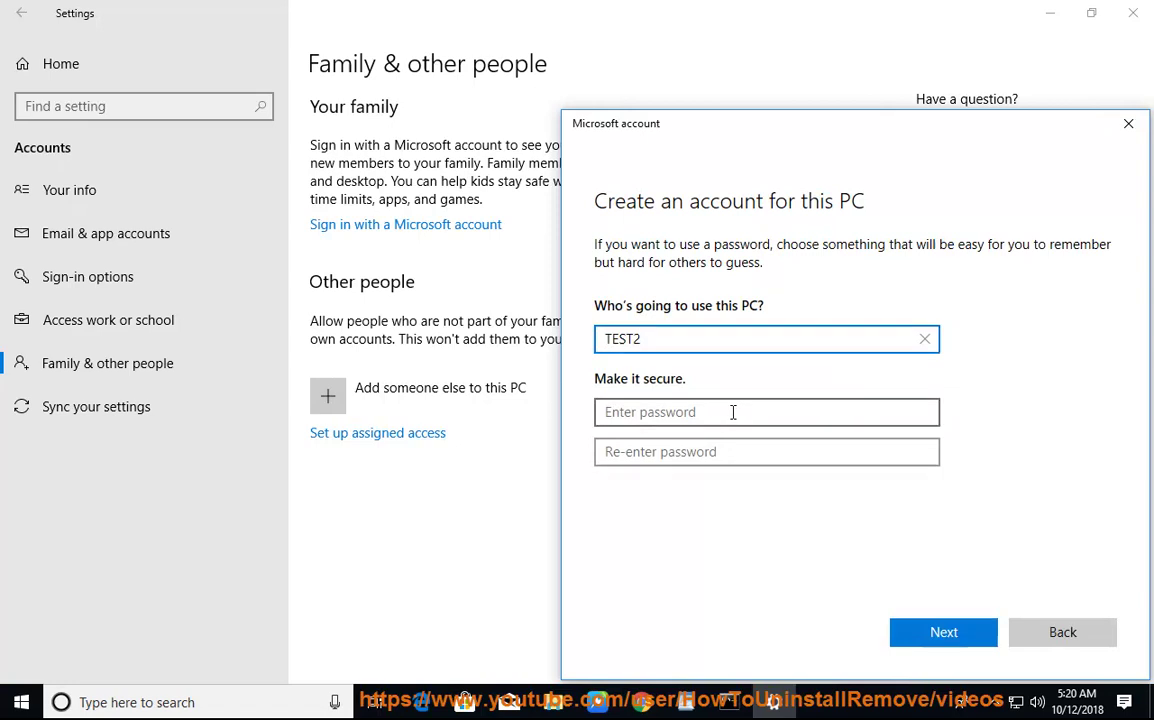
pyautogui.click(731, 413)
pyautogui.write('1')
pyautogui.press('Tab')
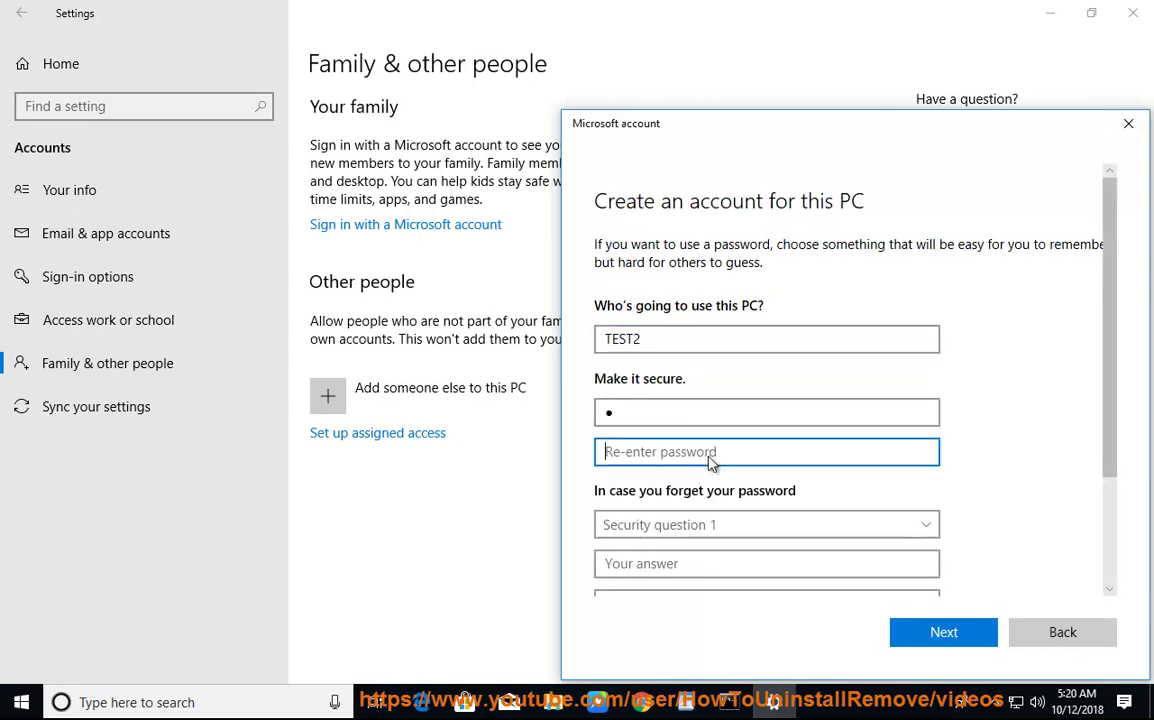
pyautogui.write('1')
# Step: Set the cousin, first pet and childhood nickname security questions with answers, then create the account
pyautogui.click(695, 526)
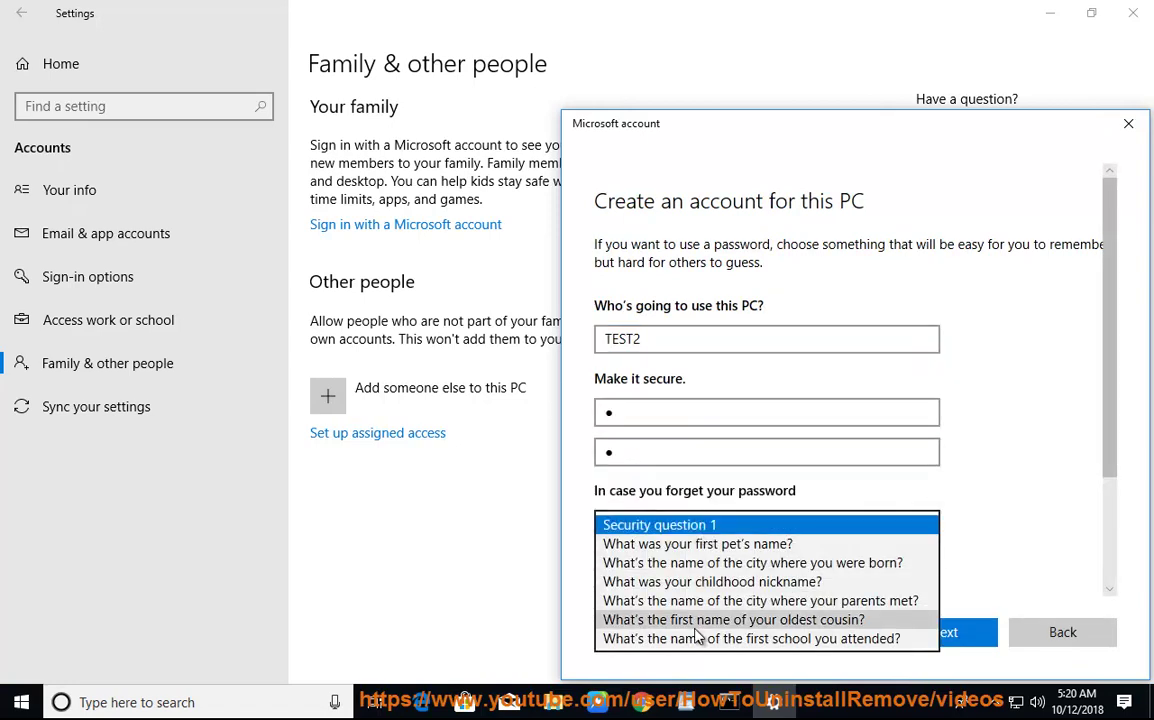
pyautogui.click(692, 619)
pyautogui.click(676, 571)
pyautogui.write('1')
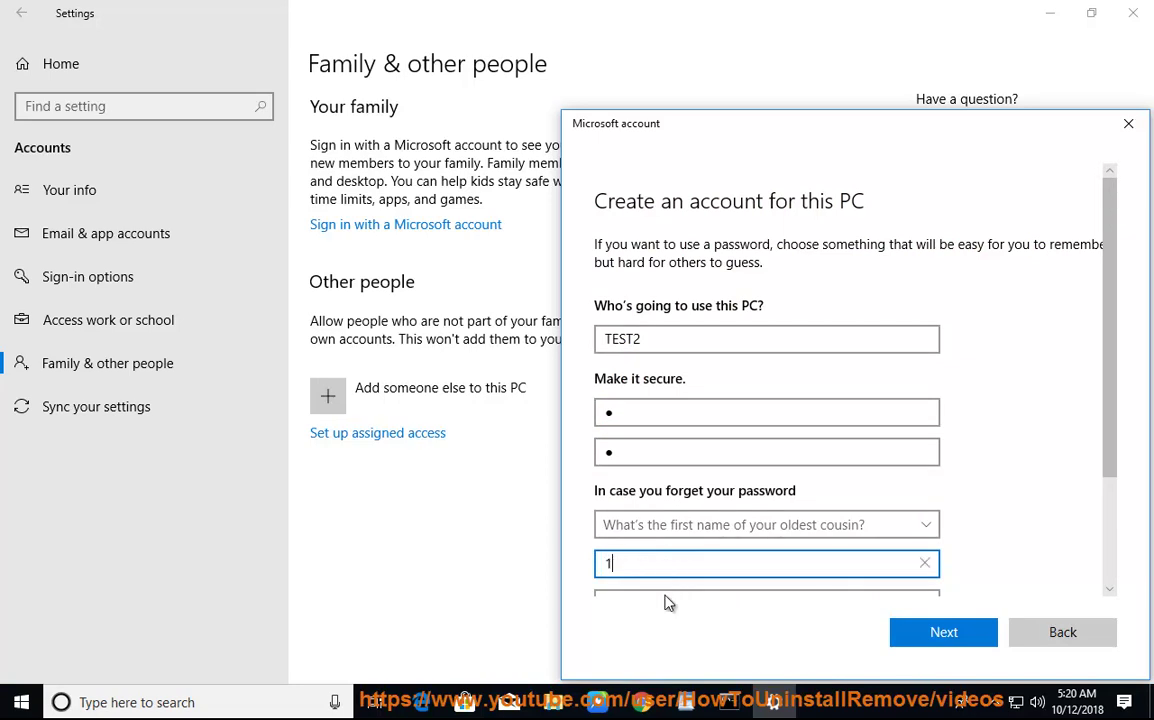
pyautogui.scroll(-3, 670, 590)
pyautogui.click(708, 456)
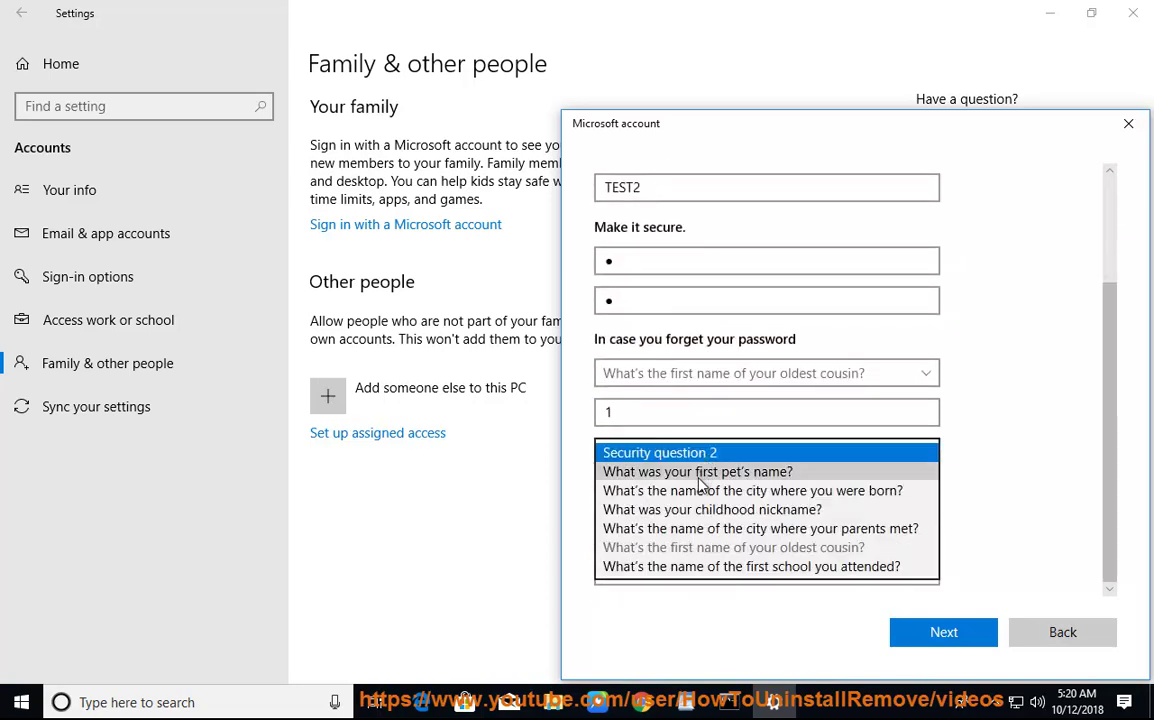
pyautogui.click(690, 473)
pyautogui.click(670, 491)
pyautogui.write('2')
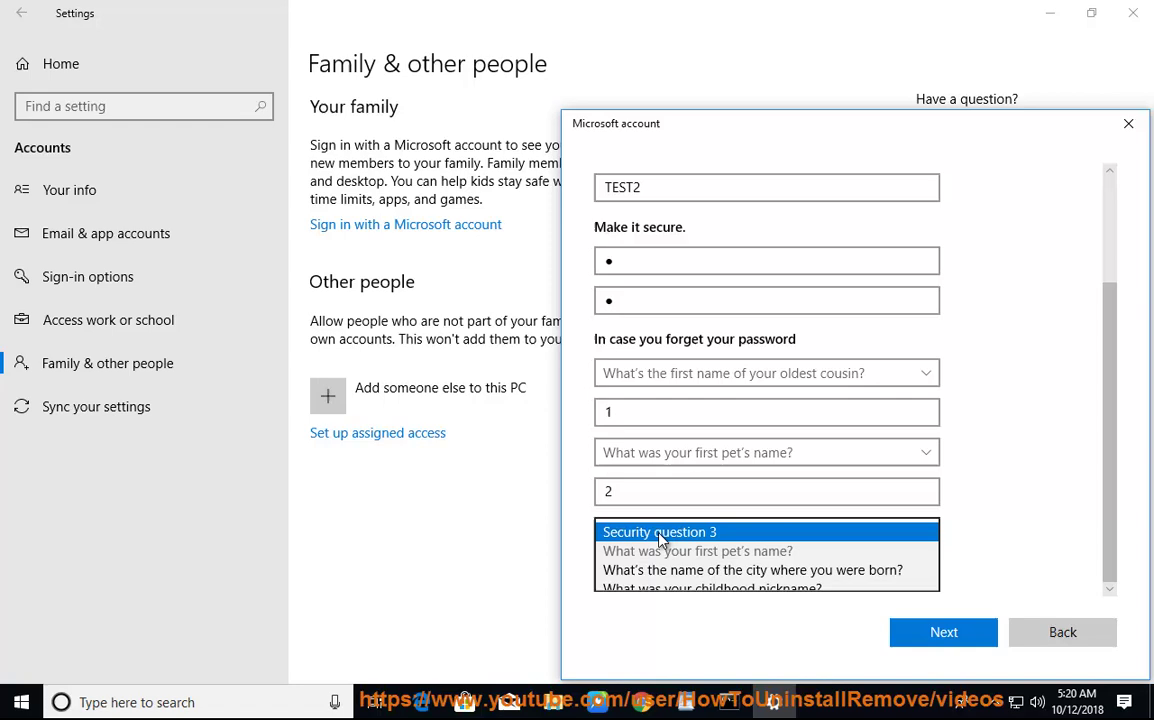
pyautogui.click(665, 588)
pyautogui.click(653, 568)
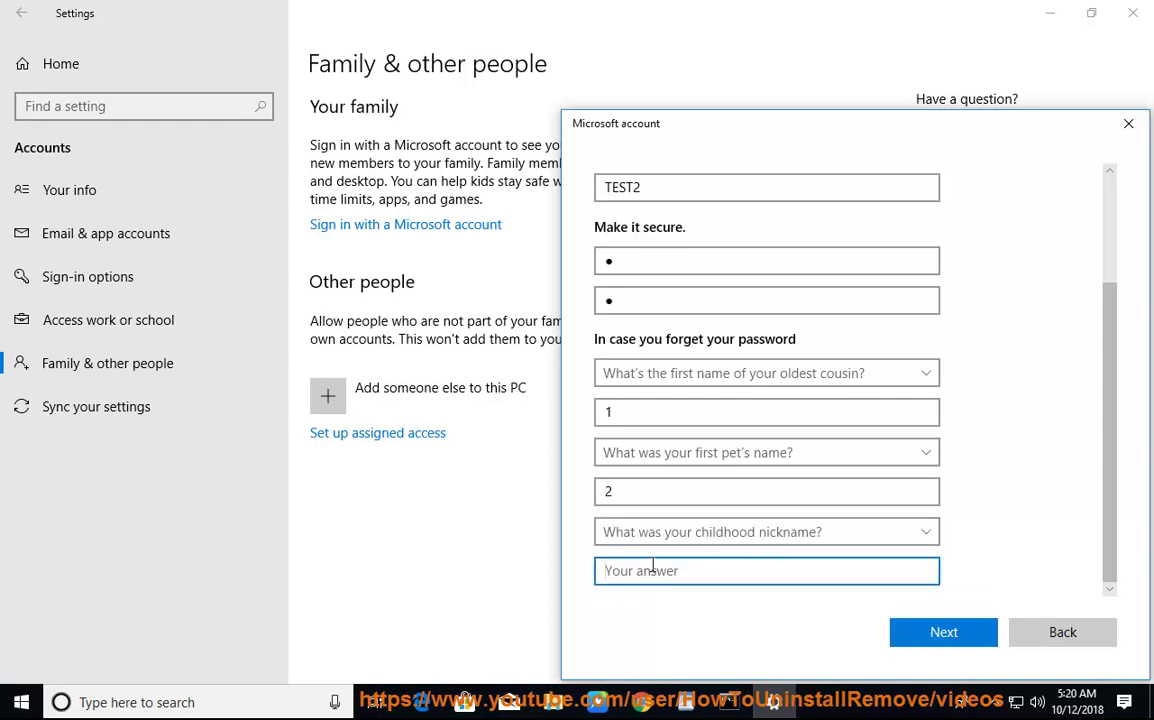
pyautogui.click(940, 640)
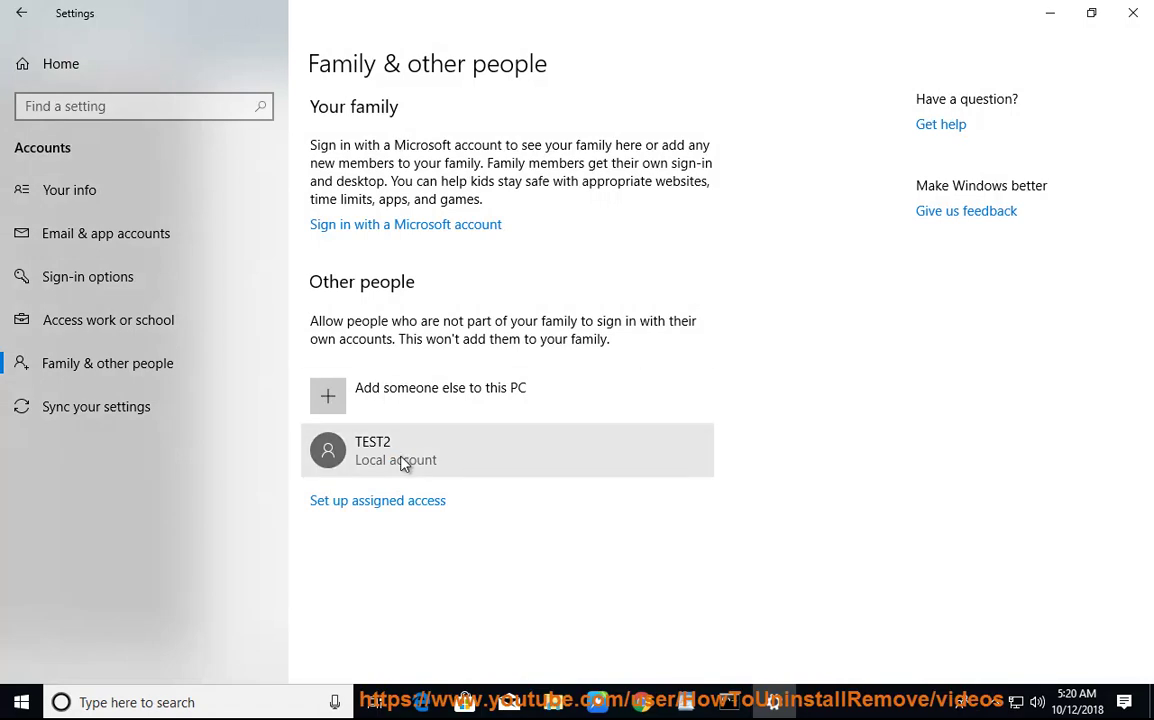
# Step: Change the TEST2 account type to Administrator
pyautogui.click(420, 462)
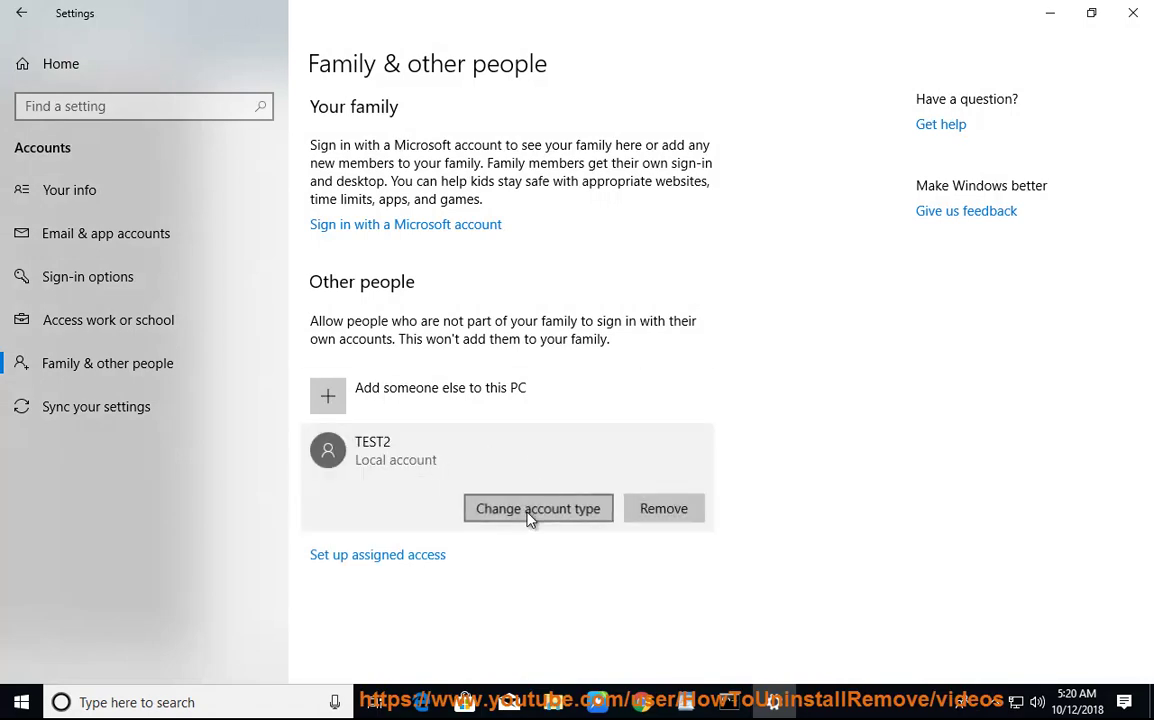
pyautogui.click(530, 512)
pyautogui.click(500, 368)
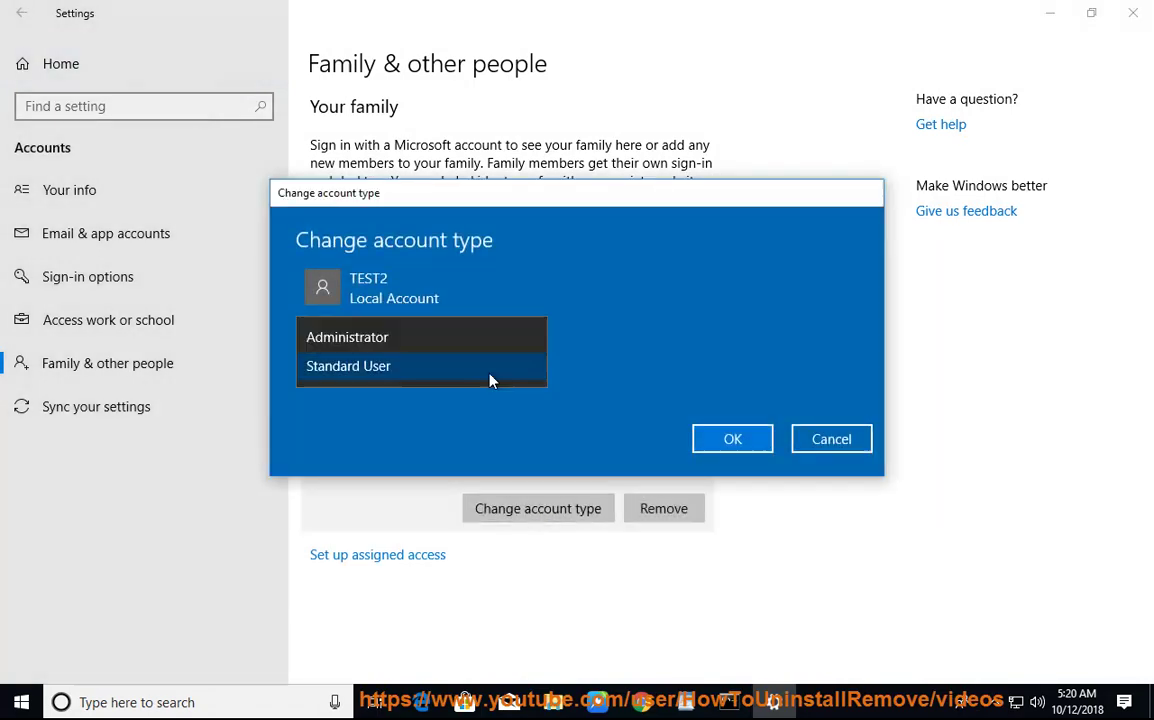
pyautogui.click(456, 338)
pyautogui.click(733, 442)
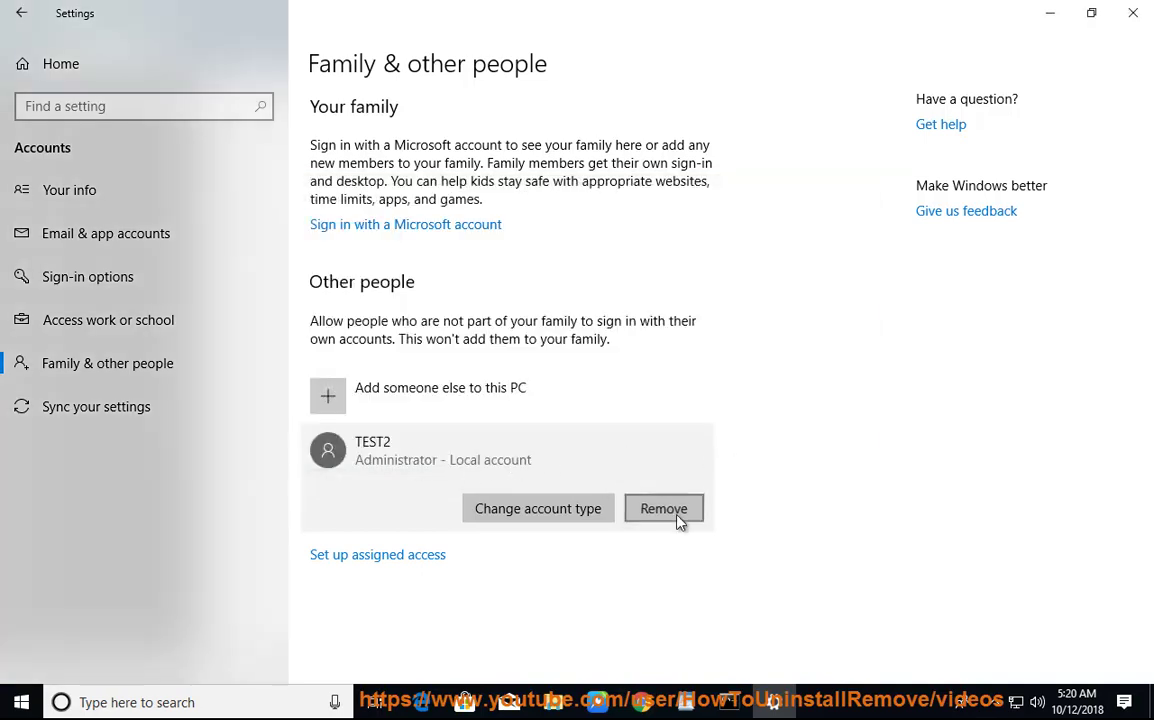
# Step: Delete the TEST2 account and its data, then hide Settings
pyautogui.click(663, 508)
pyautogui.click(688, 437)
pyautogui.click(1050, 14)
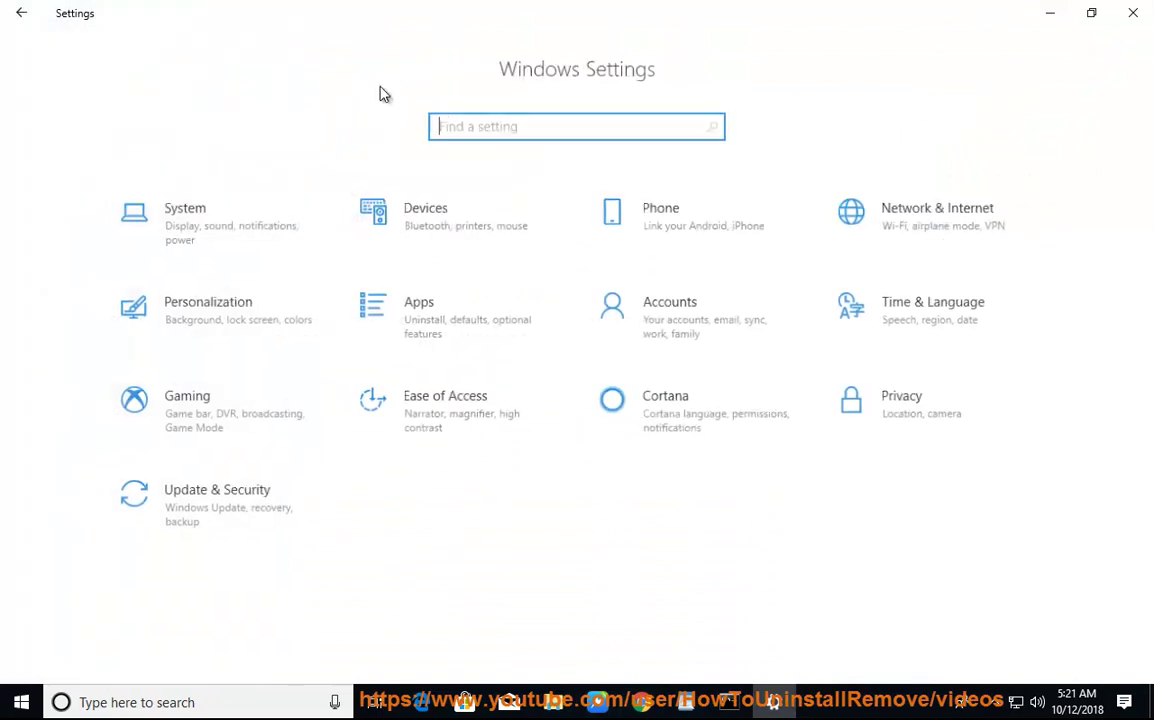
# Step: Search 'tro' to reach Troubleshoot and expand the Windows Store Apps troubleshooter
pyautogui.write('tro')
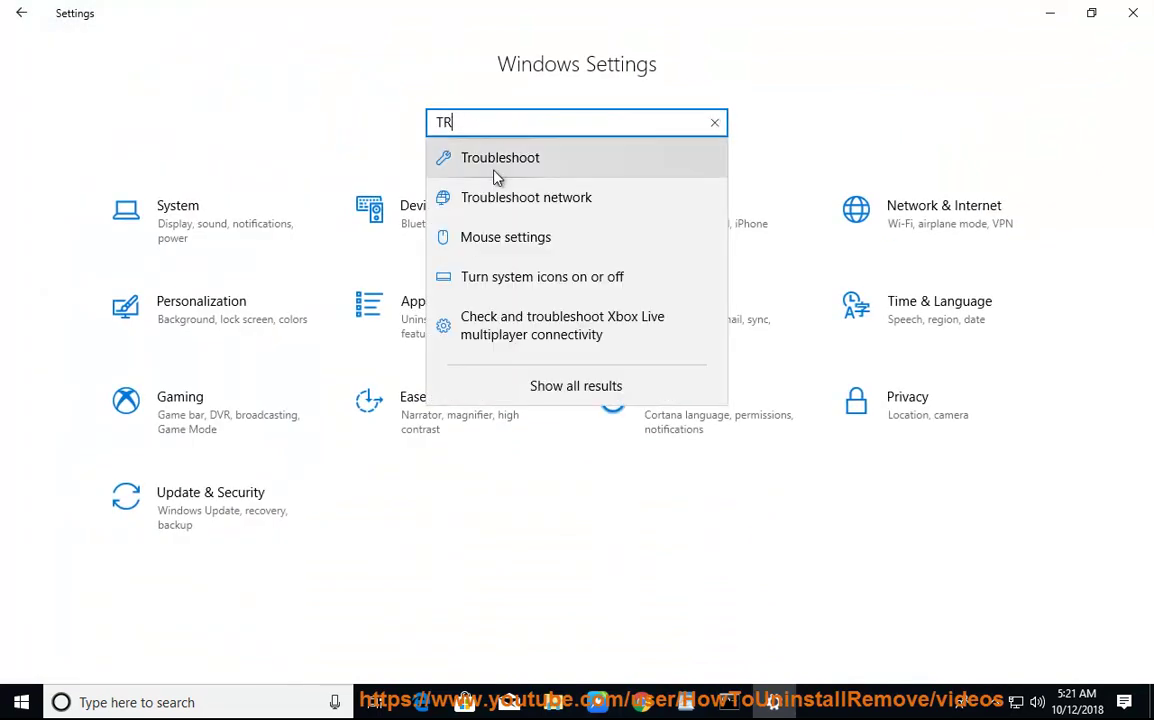
pyautogui.click(494, 177)
pyautogui.scroll(-5, 645, 495)
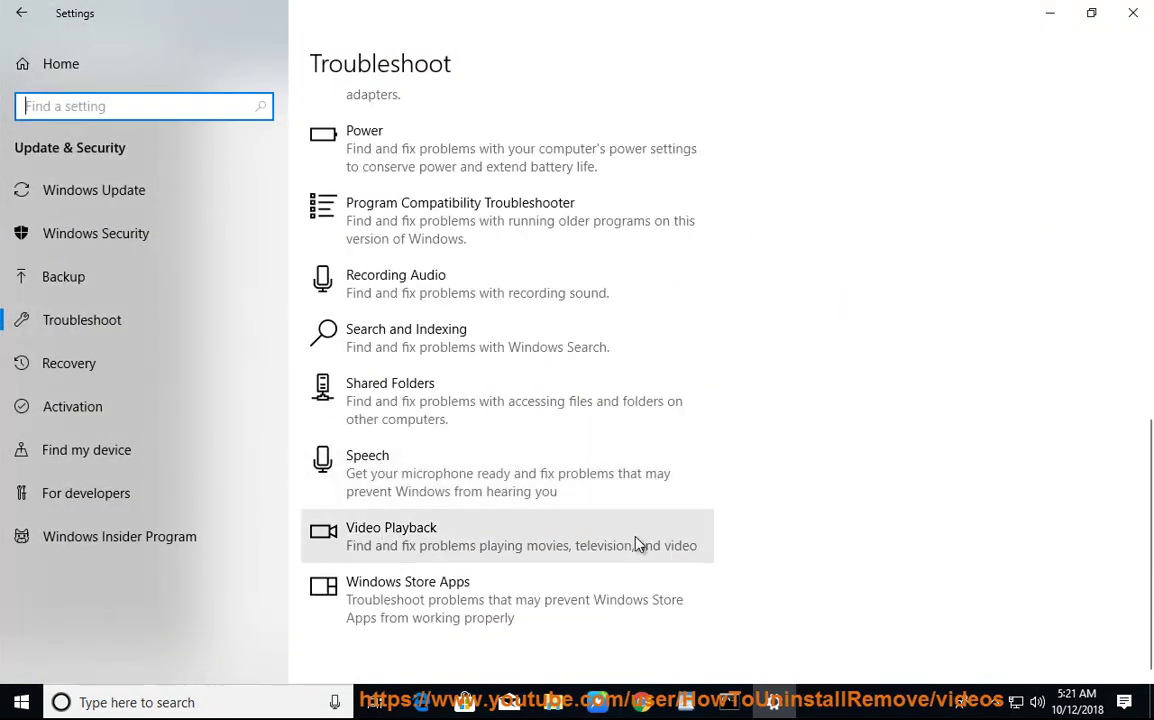
pyautogui.click(495, 612)
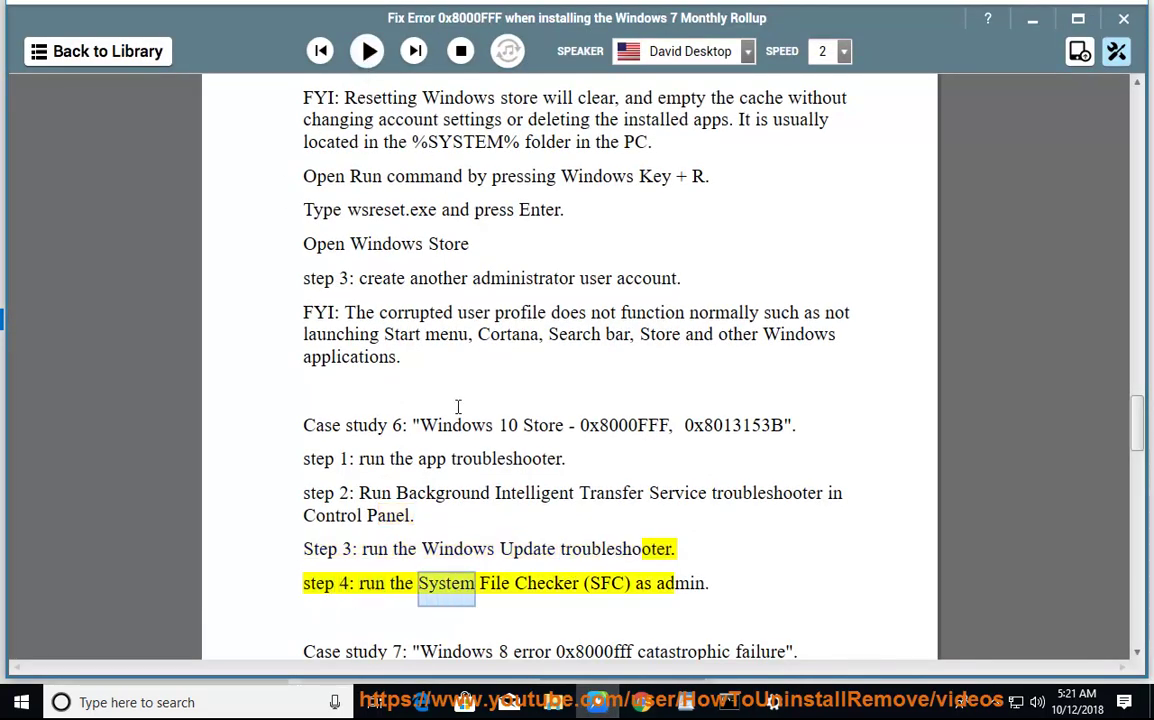
# Step: Mark the BITS phrase in the guide and open Control Panel's full Troubleshooting list
pyautogui.moveTo(715, 494); pyautogui.dragTo(396, 494)
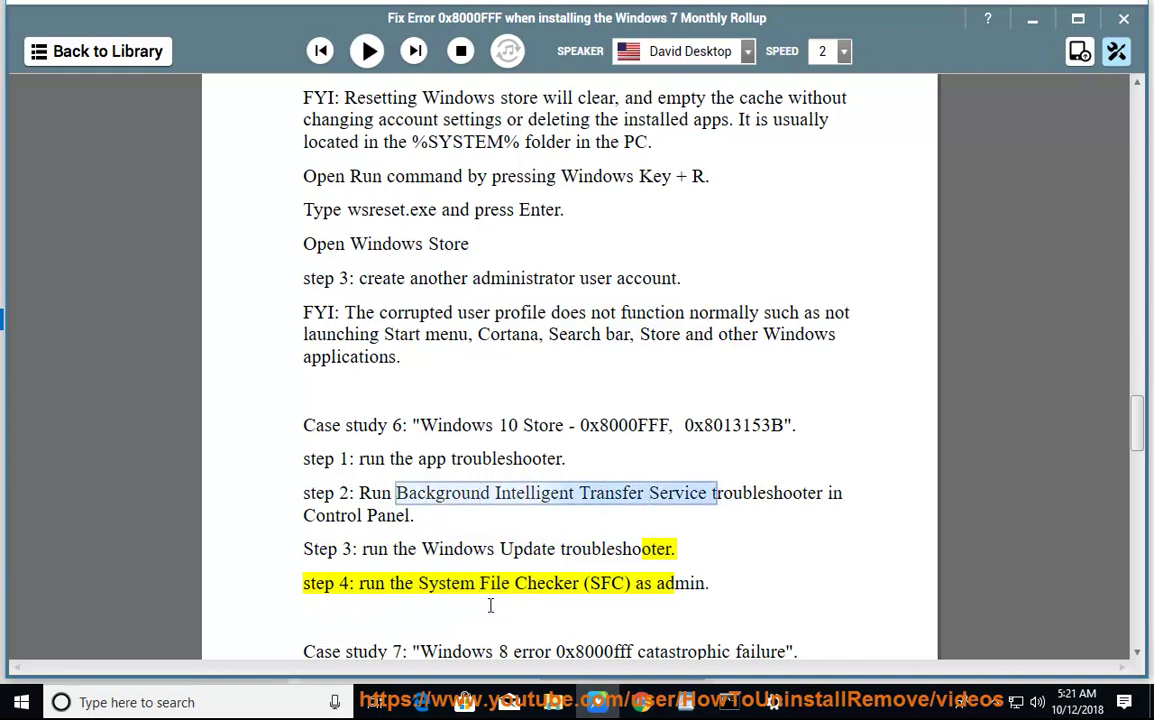
pyautogui.click(243, 703)
pyautogui.write('CON')
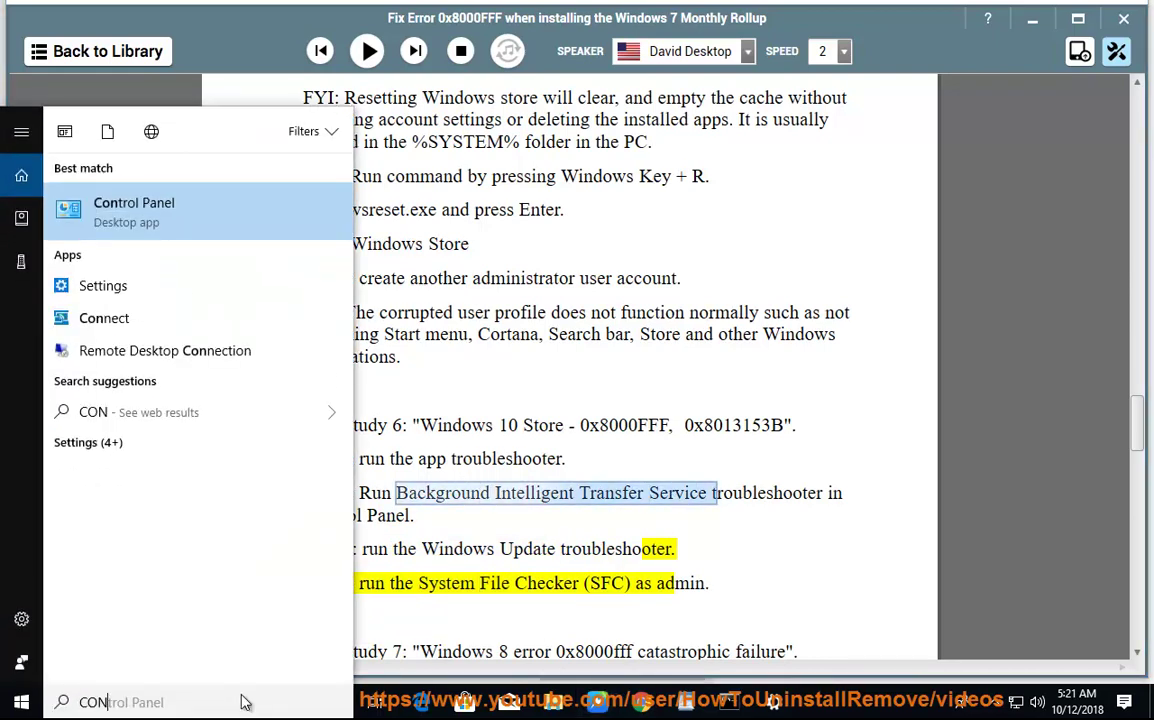
pyautogui.click(200, 216)
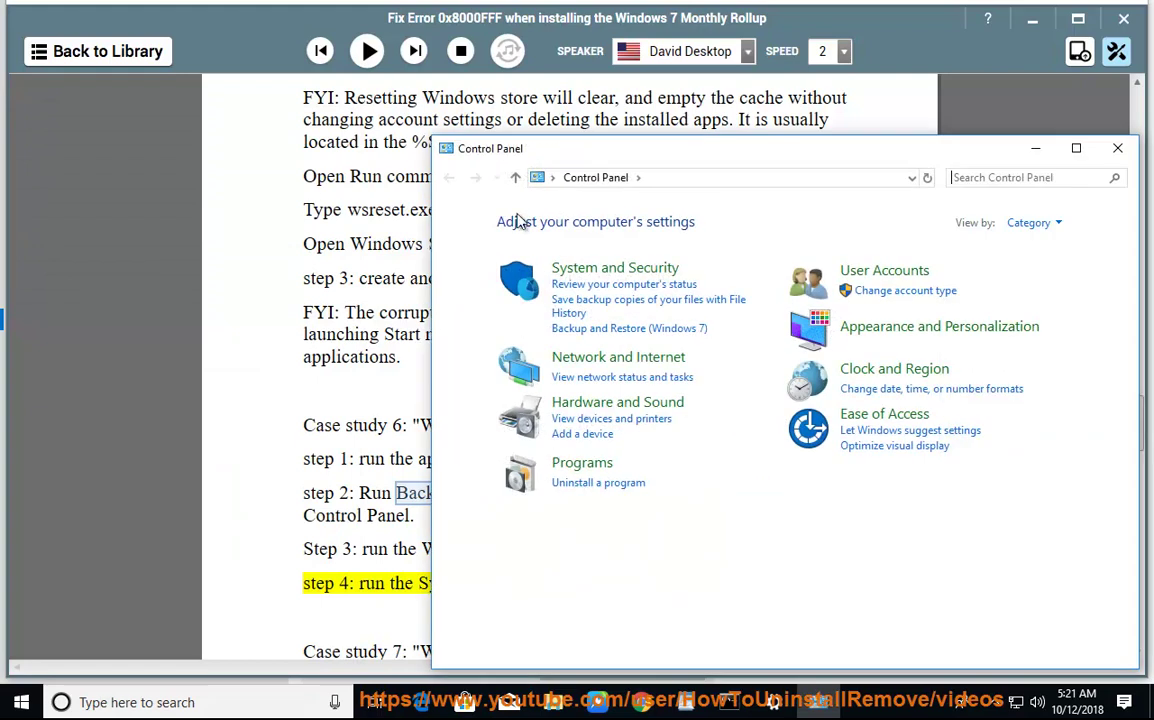
pyautogui.click(1017, 180)
pyautogui.write('TR')
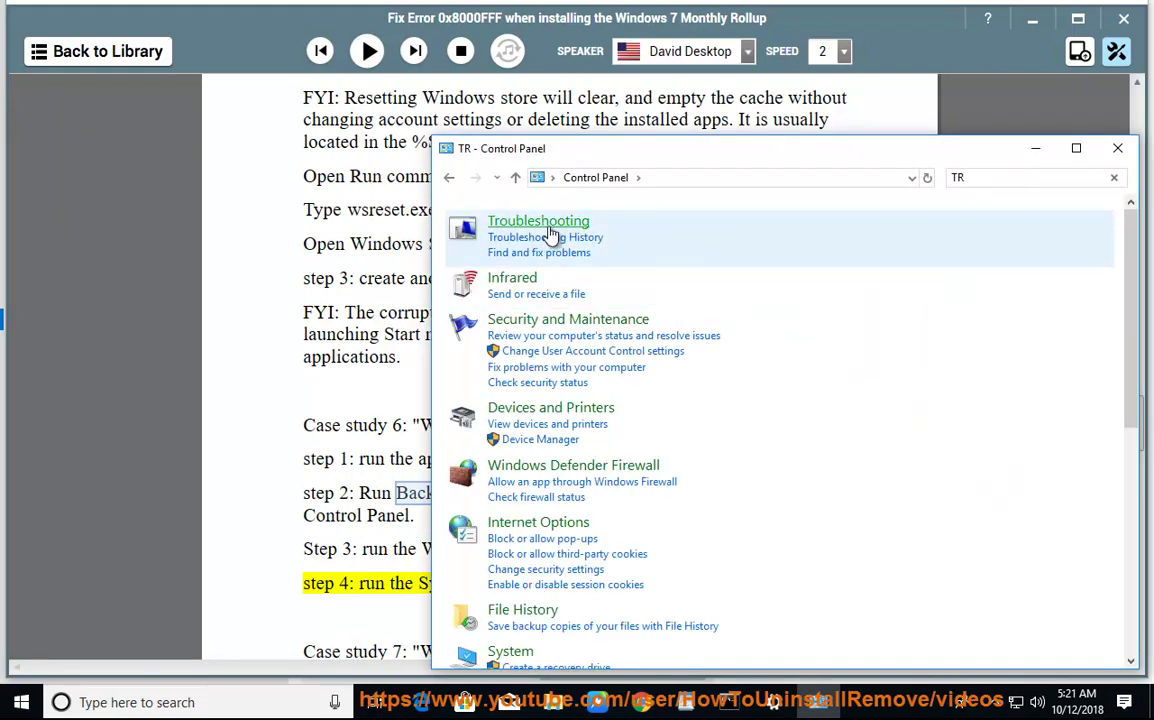
pyautogui.click(540, 222)
pyautogui.click(486, 250)
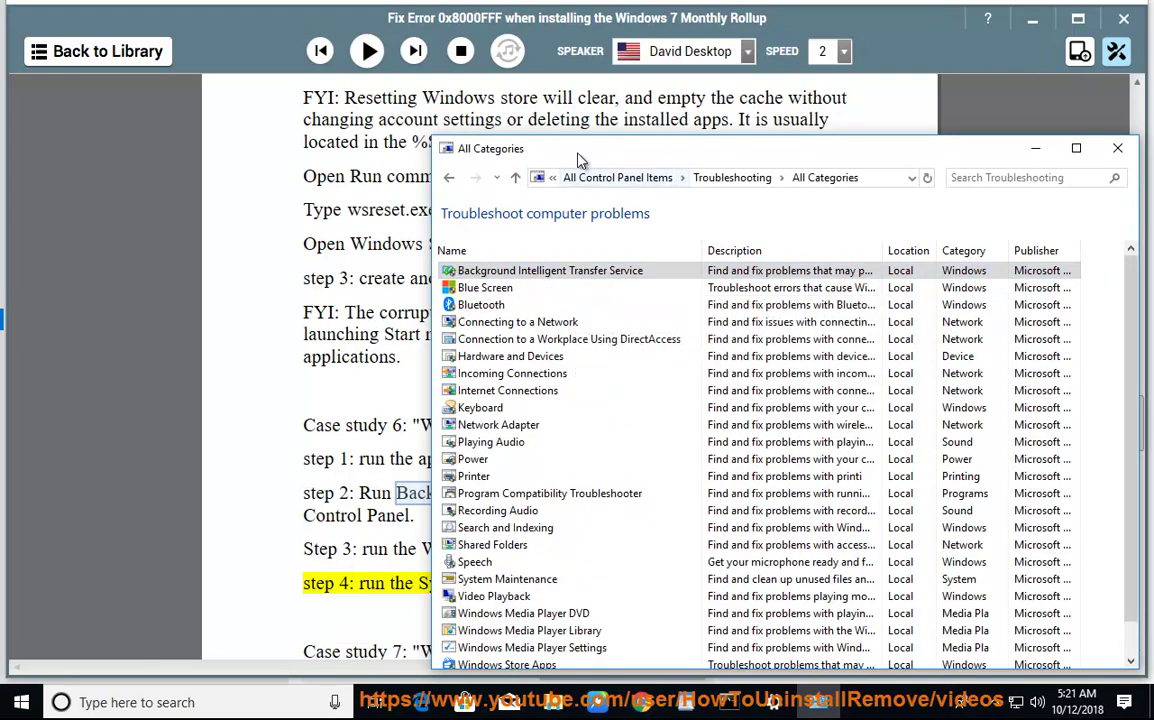
# Step: Run the Background Intelligent Transfer Service troubleshooter, then close it
pyautogui.moveTo(586, 162)
pyautogui.mouseDown()
pyautogui.moveTo(472, 537)
pyautogui.moveTo(579, 327)
pyautogui.mouseUp()
pyautogui.click(598, 437)
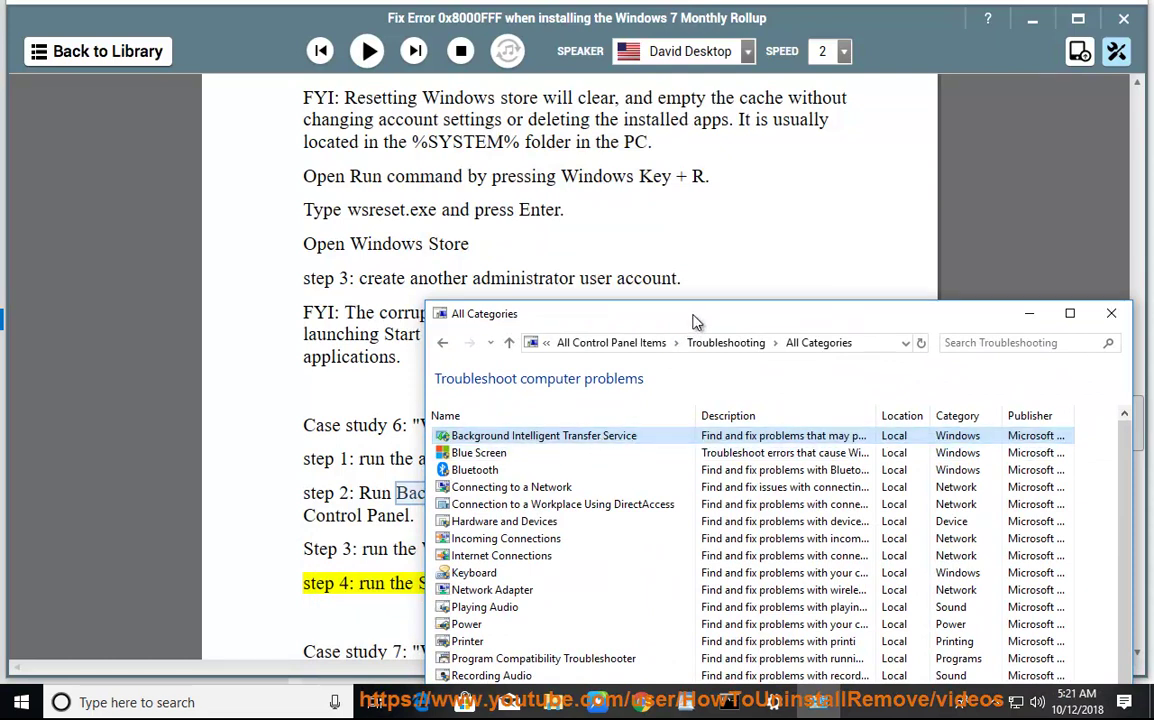
pyautogui.click(1029, 313)
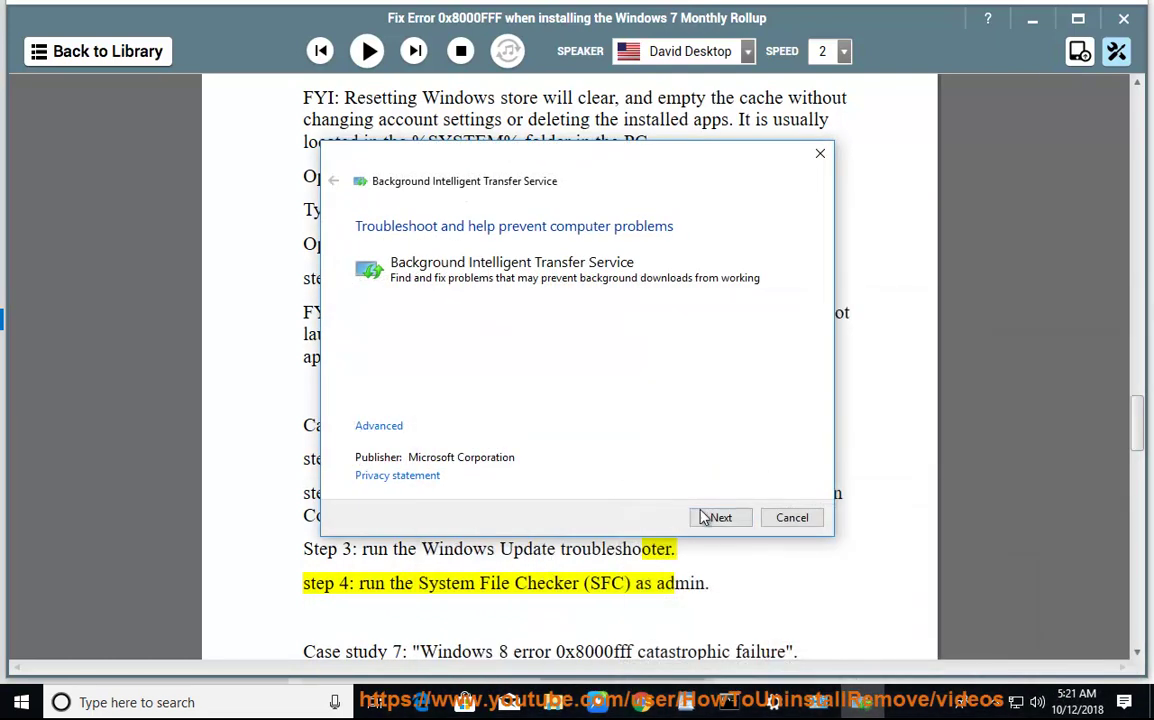
pyautogui.click(793, 522)
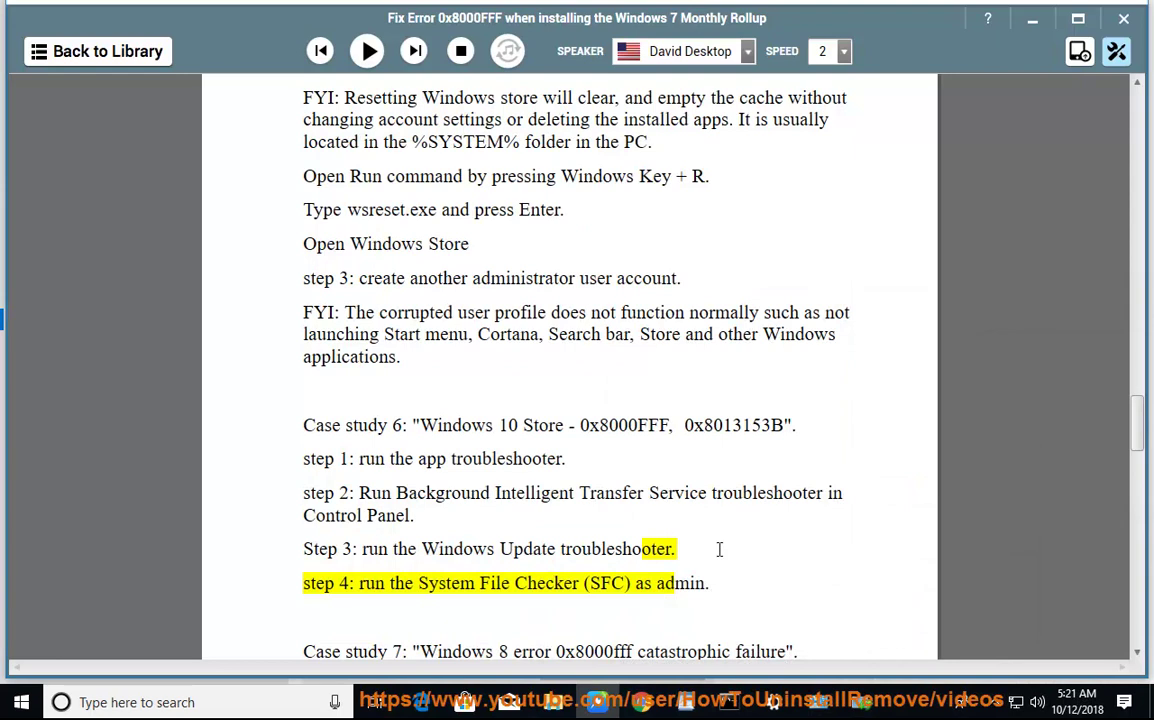
# Step: Mark the Windows Update step and launch the Windows Update troubleshooter
pyautogui.moveTo(719, 549); pyautogui.dragTo(390, 550)
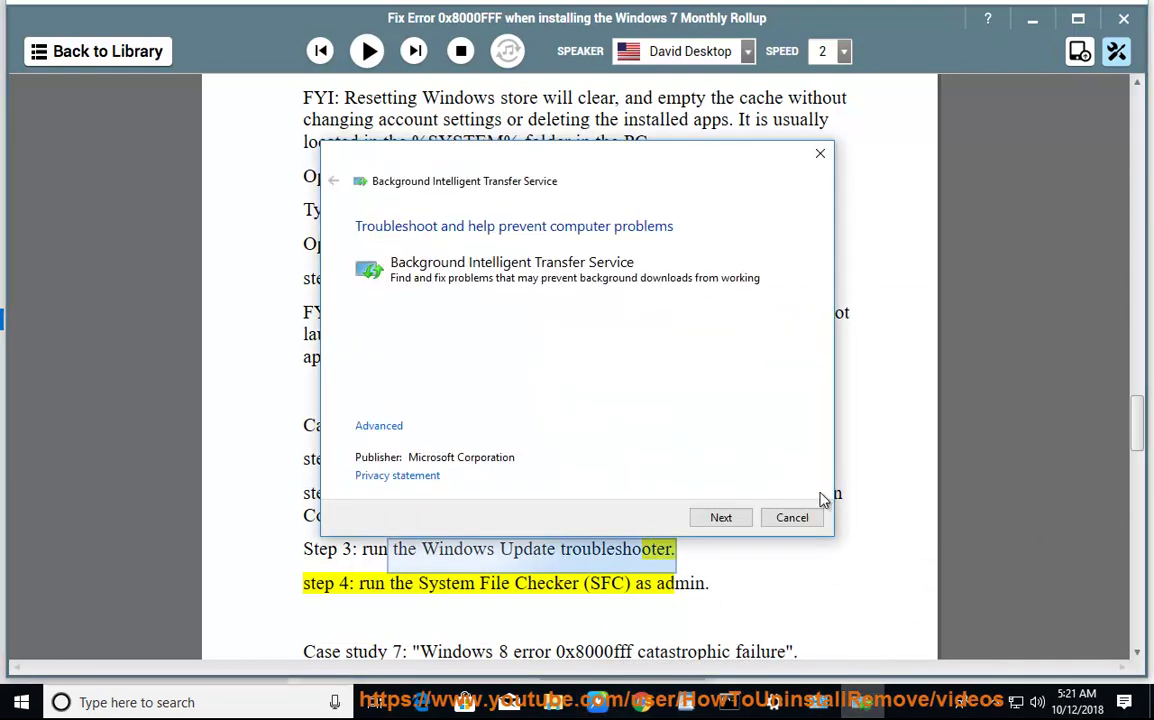
pyautogui.click(792, 518)
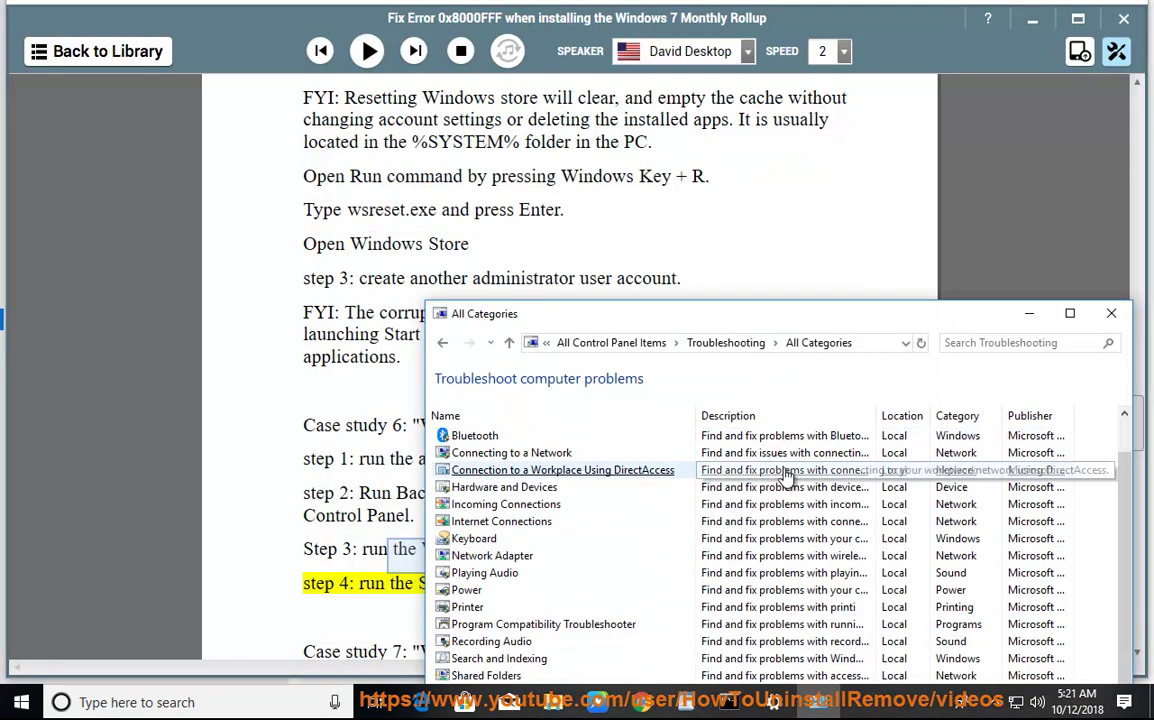
pyautogui.moveTo(700, 315); pyautogui.dragTo(694, 136)
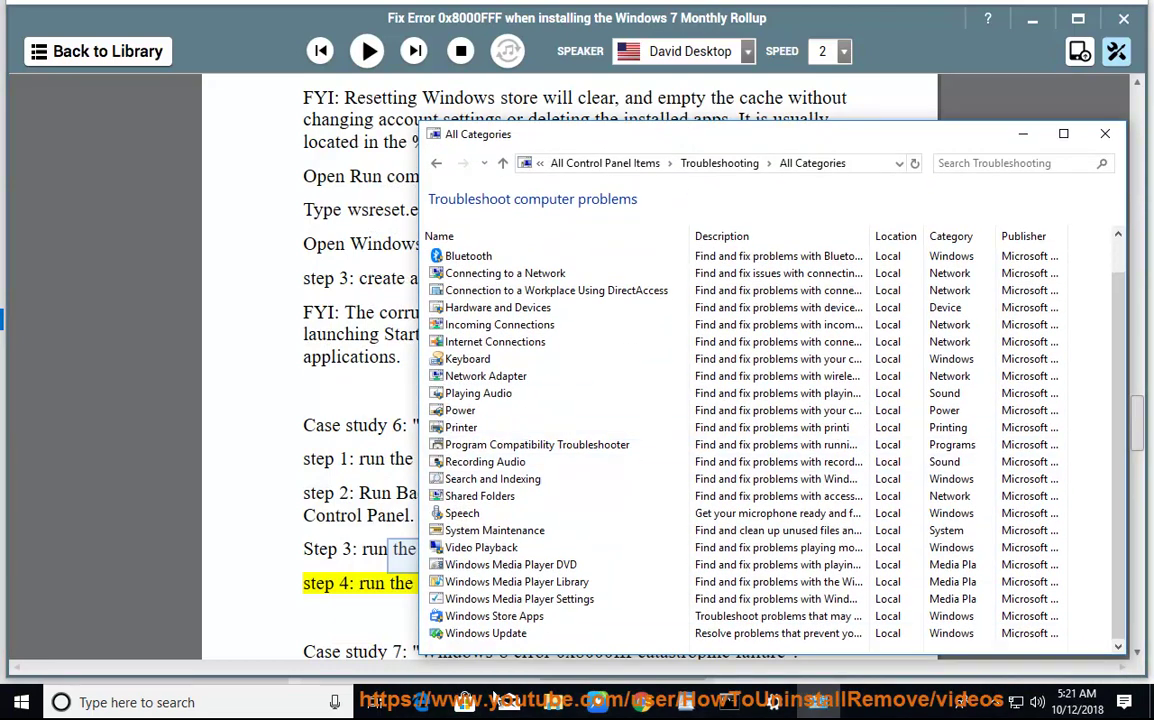
pyautogui.click(499, 636)
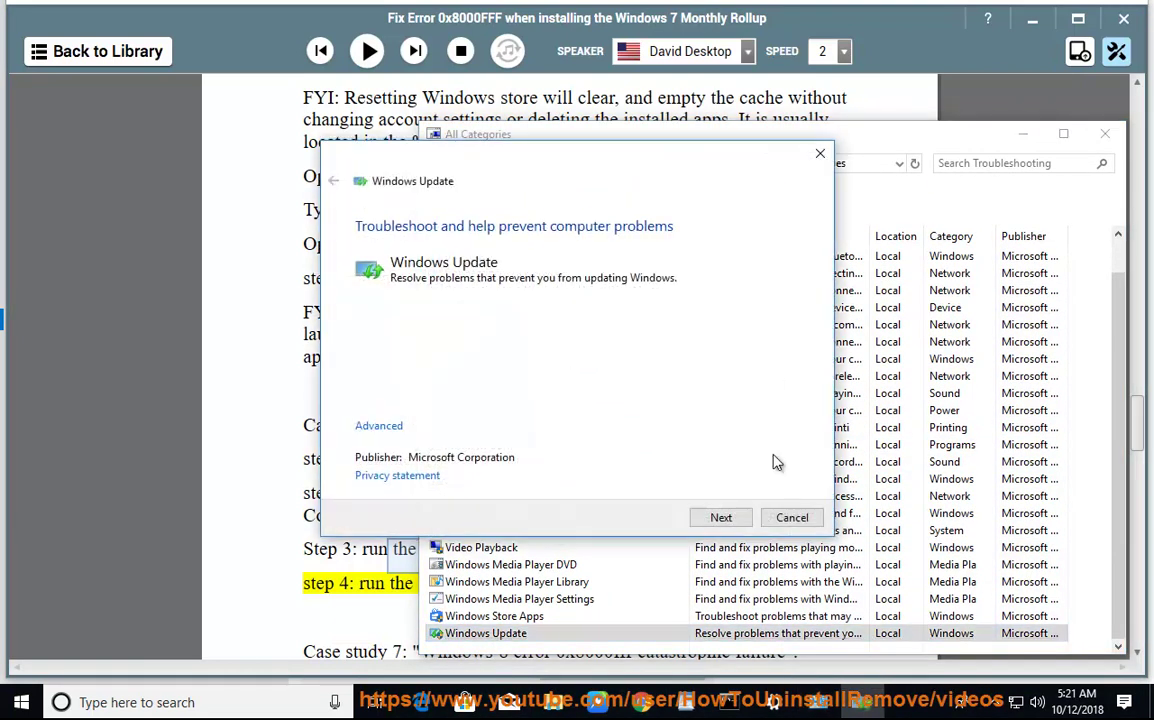
# Step: Mark SFC in step 4, briefly show the administrator Command Prompt, then return to the guide
pyautogui.click(381, 590)
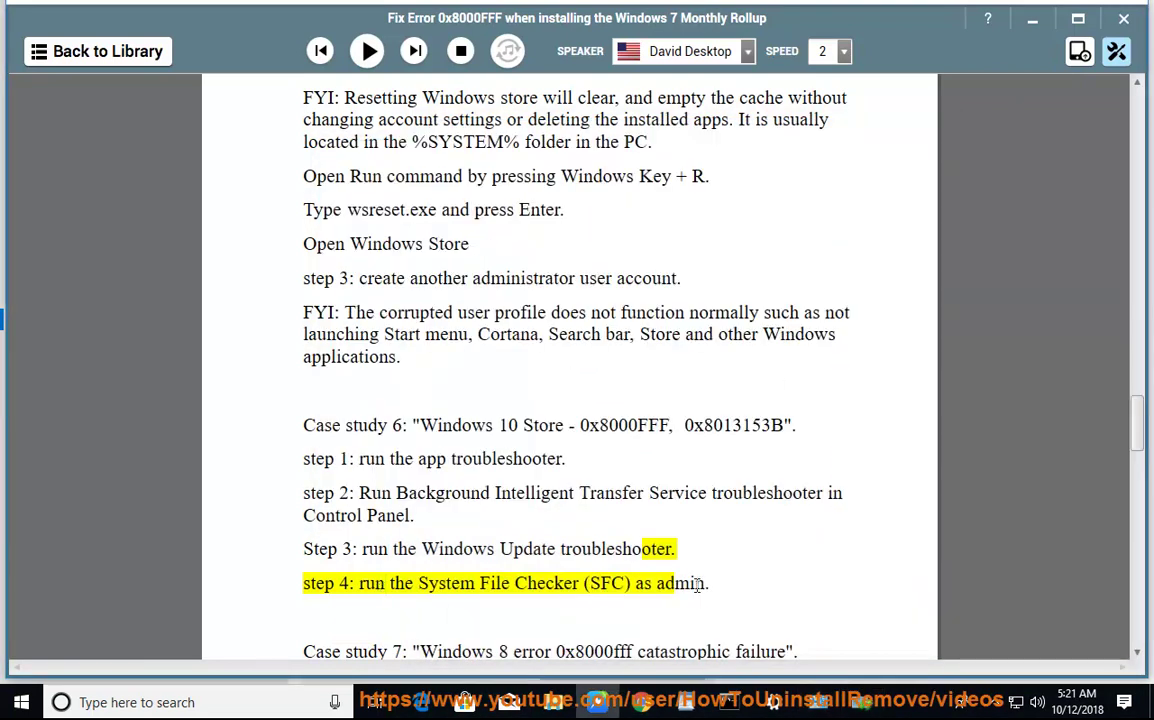
pyautogui.click(606, 583)
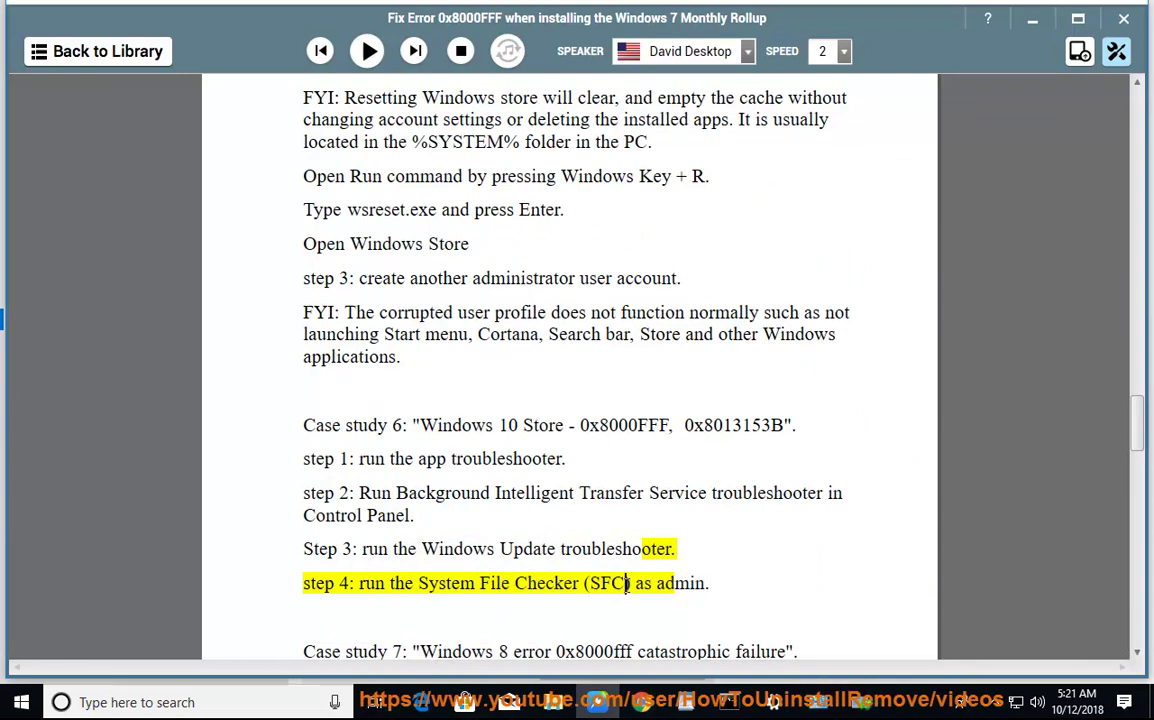
pyautogui.click(740, 704)
pyautogui.click(231, 510)
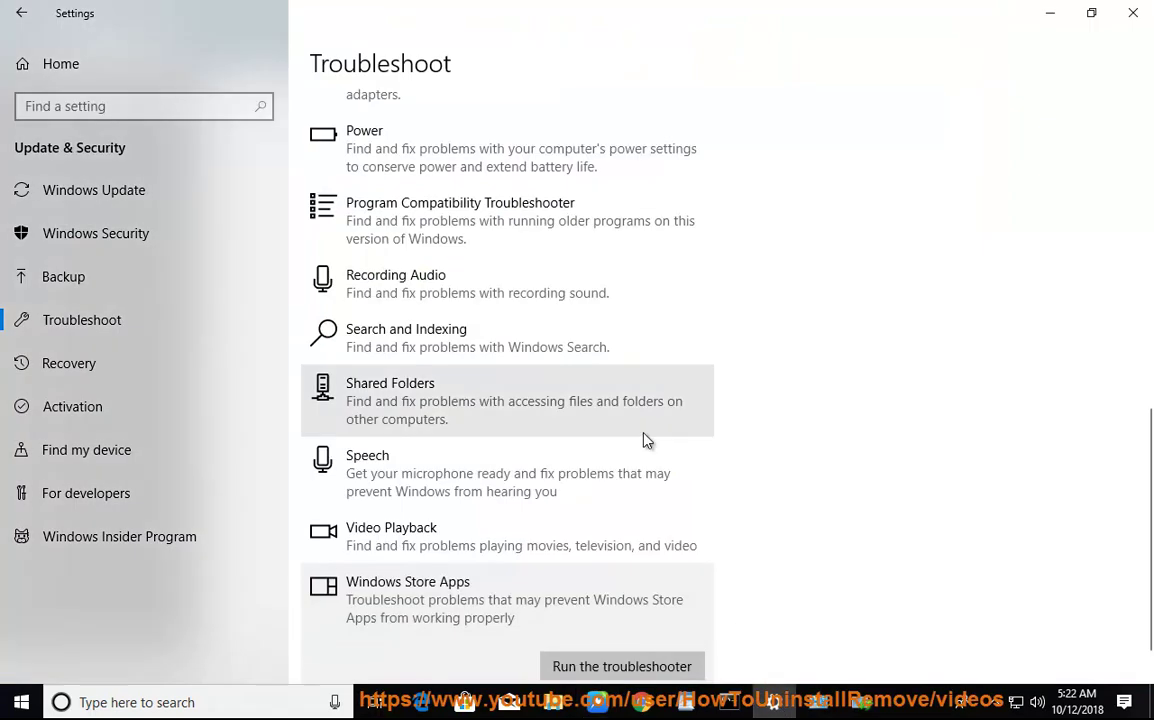
# Step: Go to Update & Security > Recovery and start Reset this PC
pyautogui.click(66, 60)
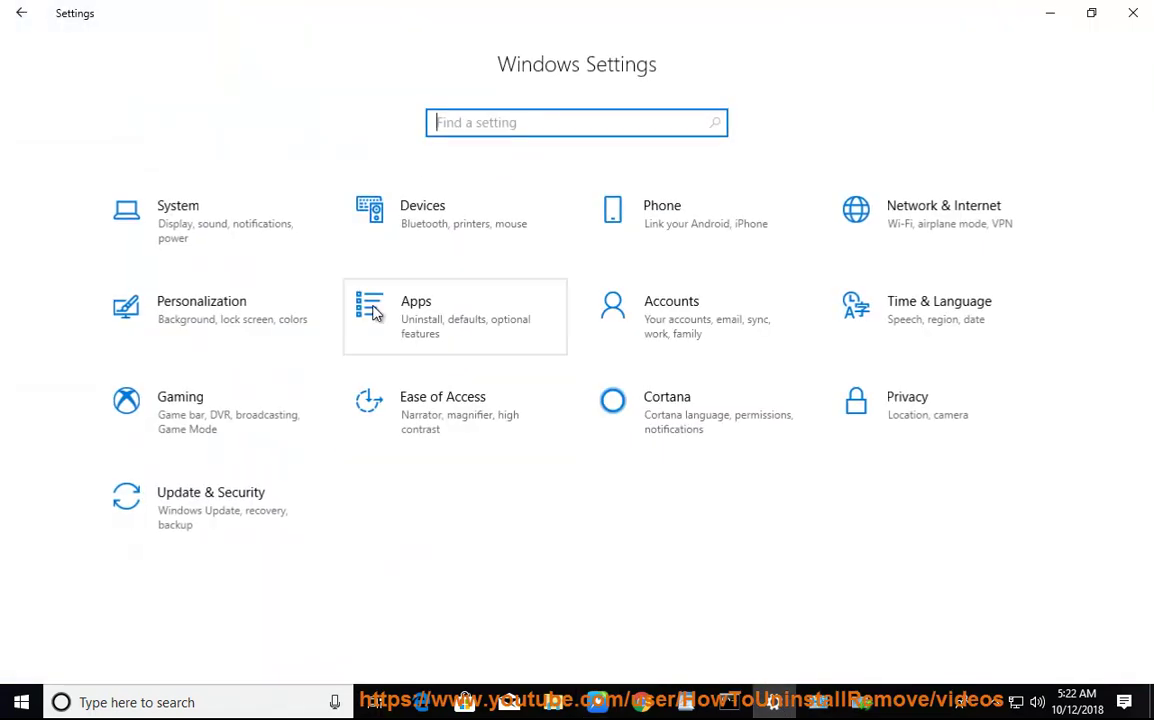
pyautogui.click(237, 517)
pyautogui.click(88, 375)
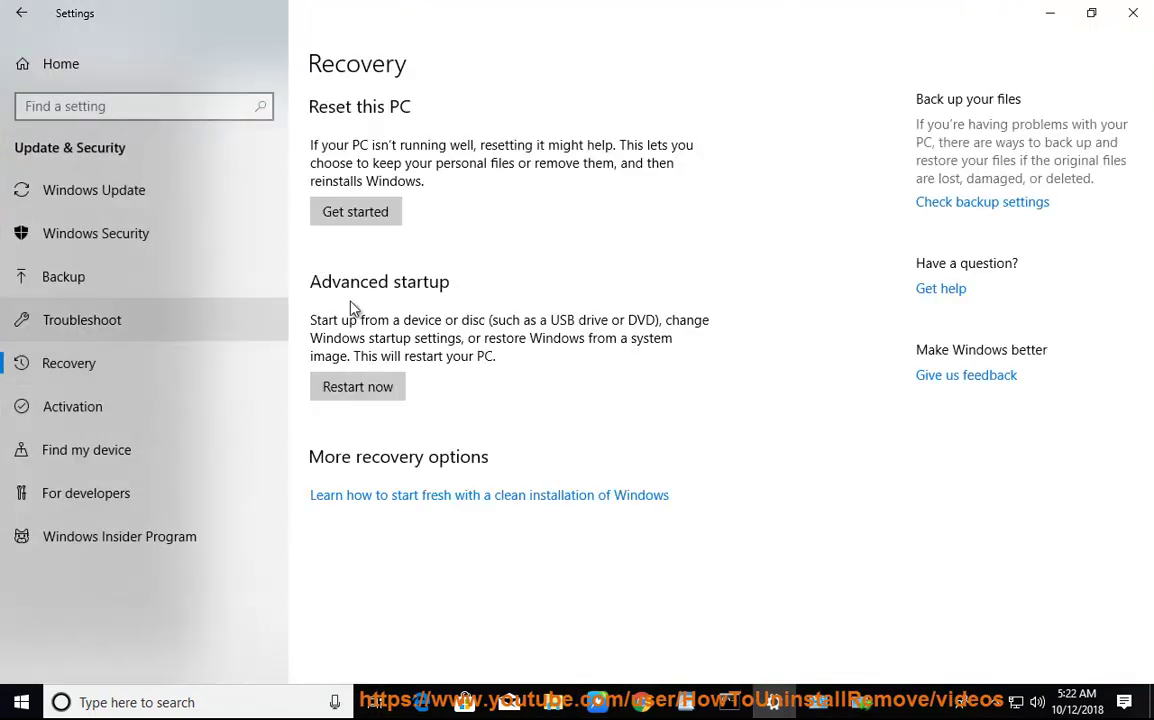
pyautogui.click(354, 214)
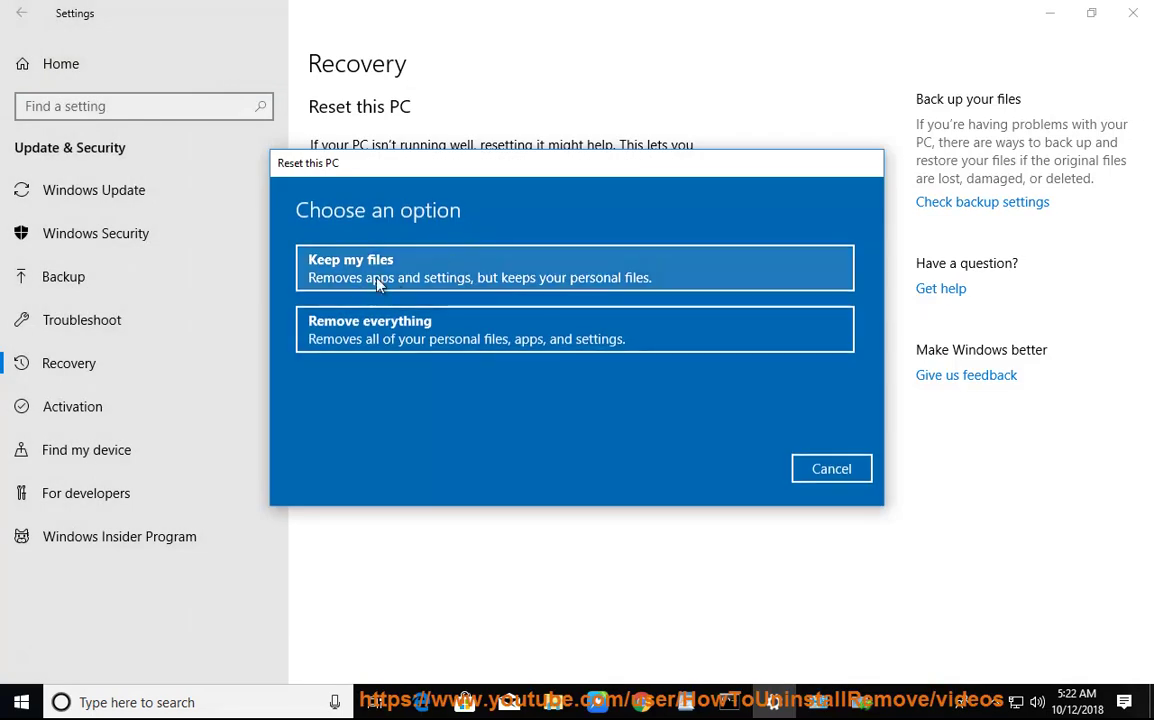
# Step: Switch to NaturalReader and let it read the Windows 8 refresh-your-PC steps
pyautogui.click(600, 700)
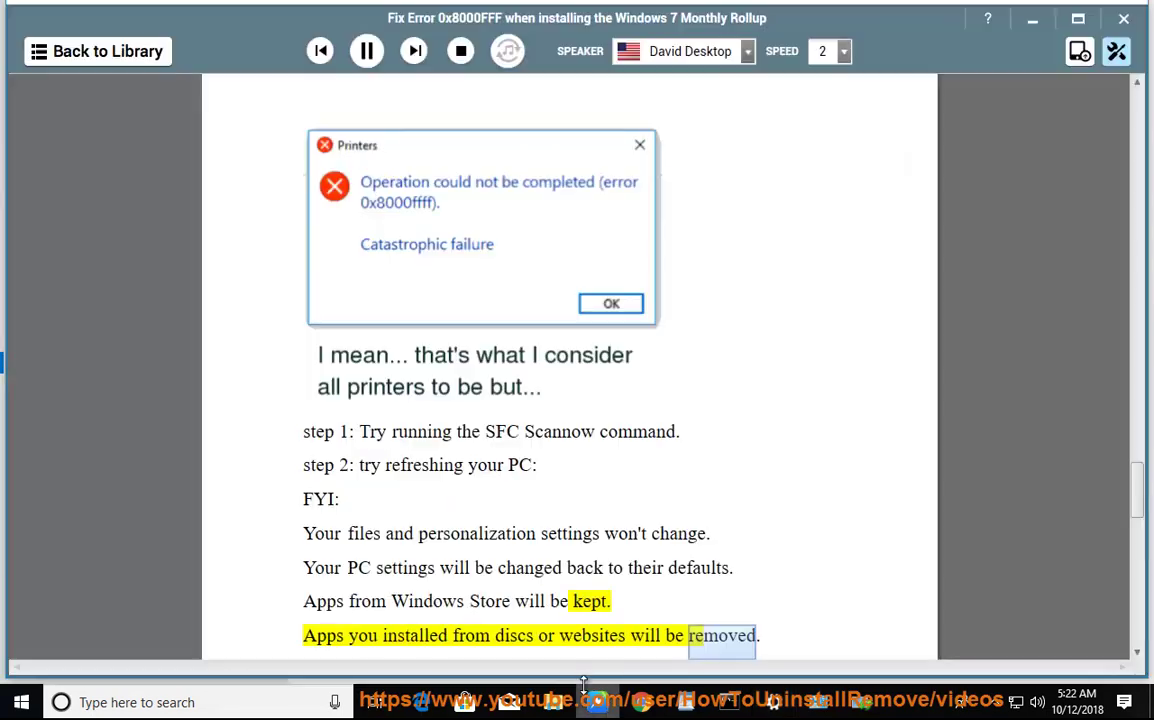